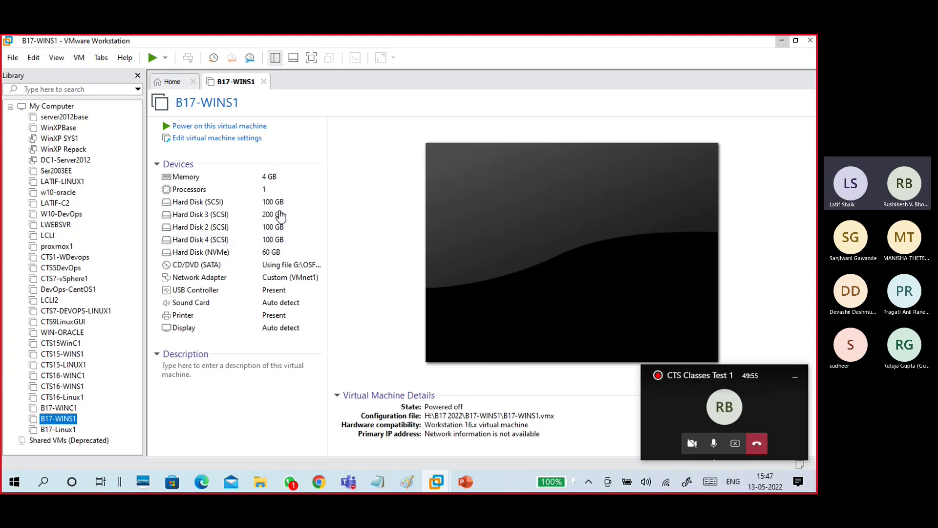
# Open the B17-WINS1 virtual machine's hardware settings and remove Hard Disk 4 (SCSI) and Hard Disk 2 (SCSI).
pyautogui.click(281, 243)
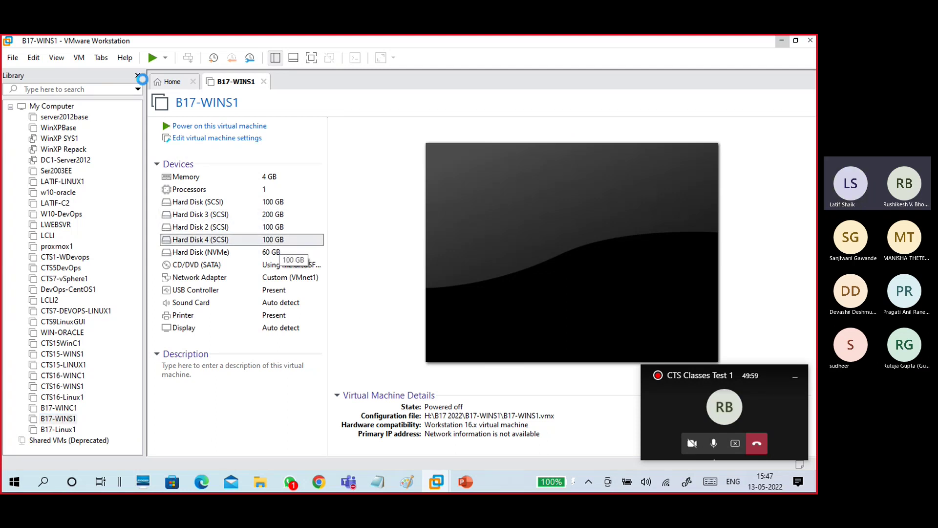
pyautogui.doubleClick(280, 242)
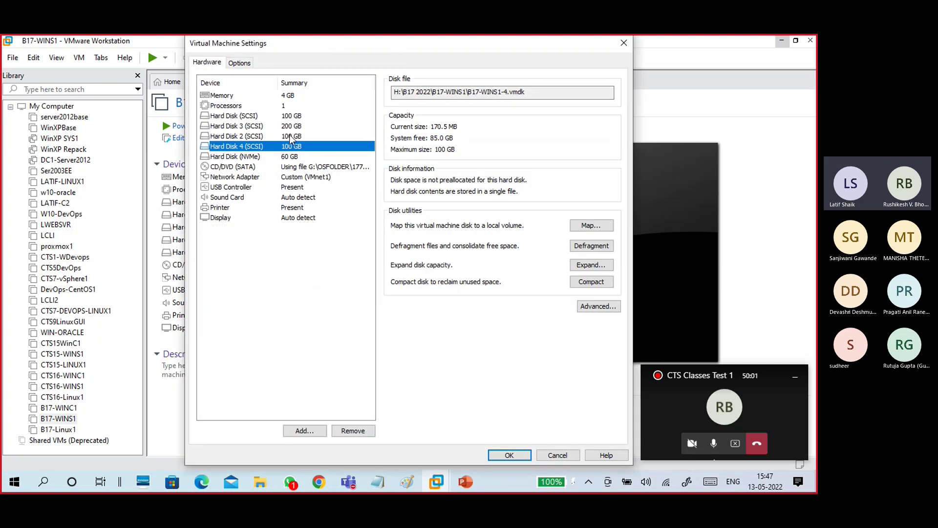
pyautogui.click(354, 431)
pyautogui.click(299, 137)
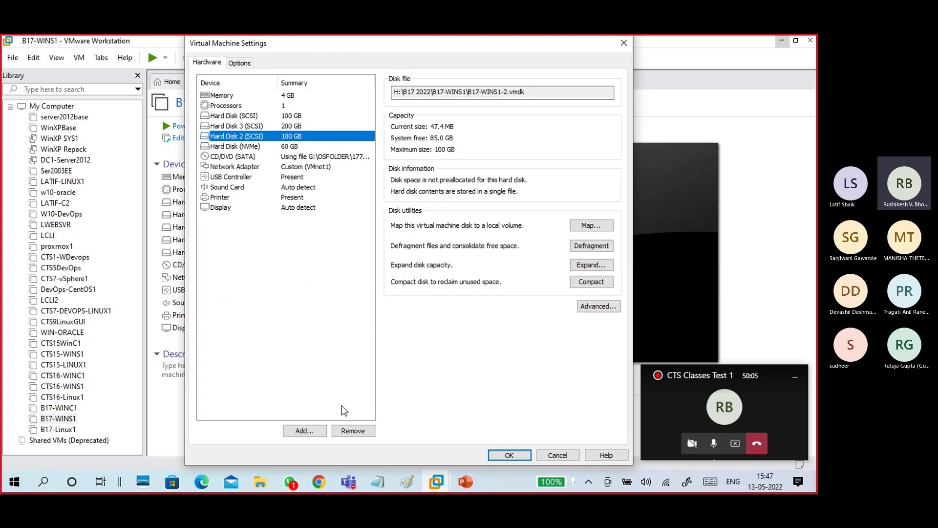
pyautogui.click(344, 430)
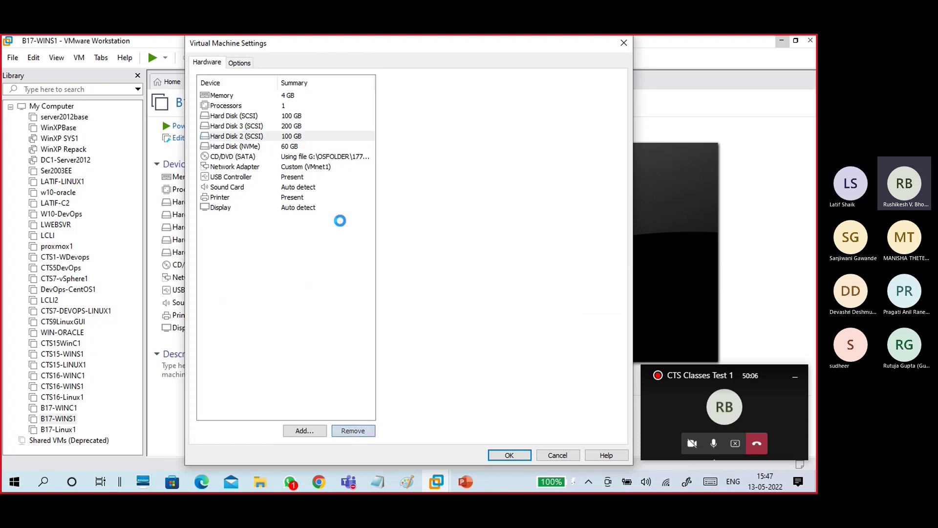
# Remove the remaining 100 GB Hard Disk (SCSI) from the virtual machine.
pyautogui.click(292, 122)
pyautogui.click(292, 116)
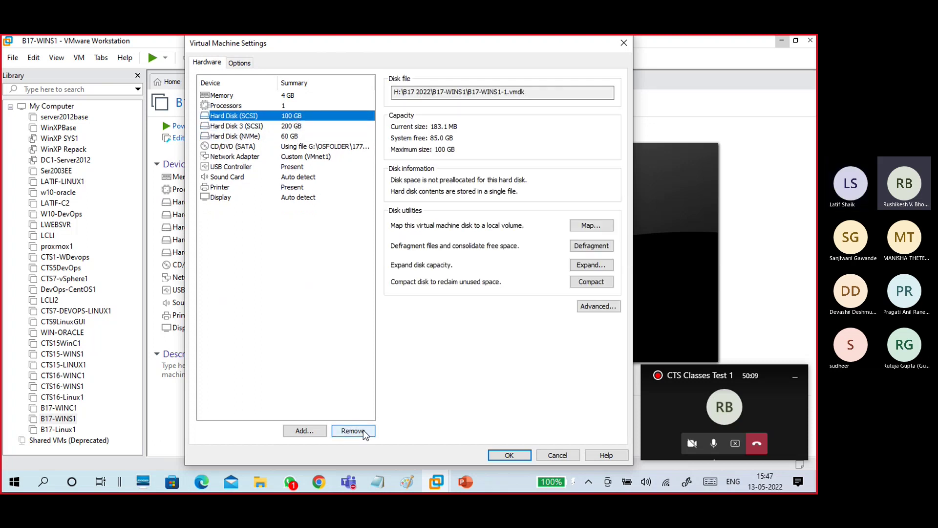
pyautogui.click(298, 126)
pyautogui.click(298, 118)
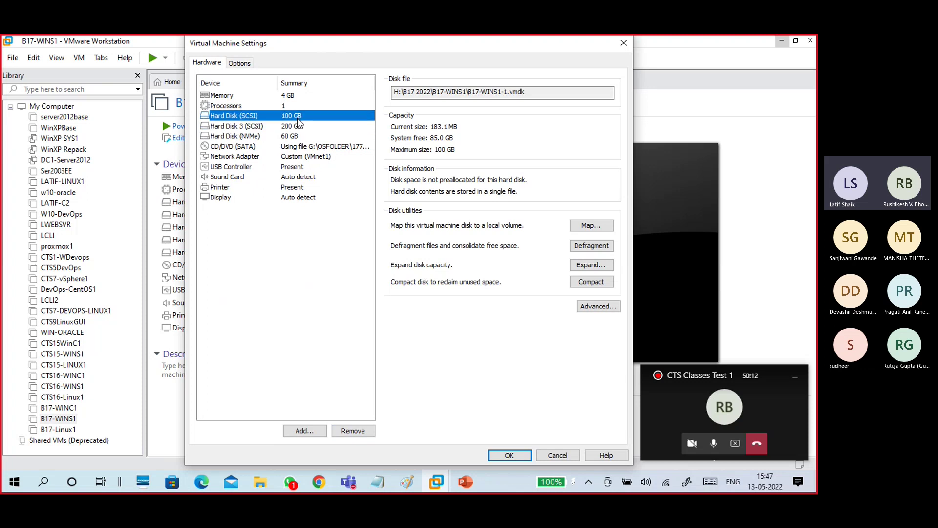
pyautogui.click(353, 431)
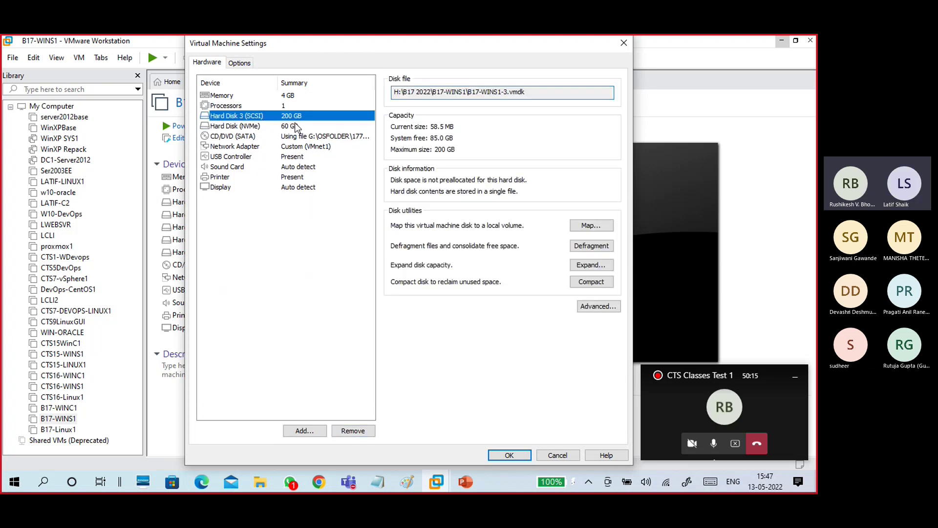
pyautogui.click(280, 98)
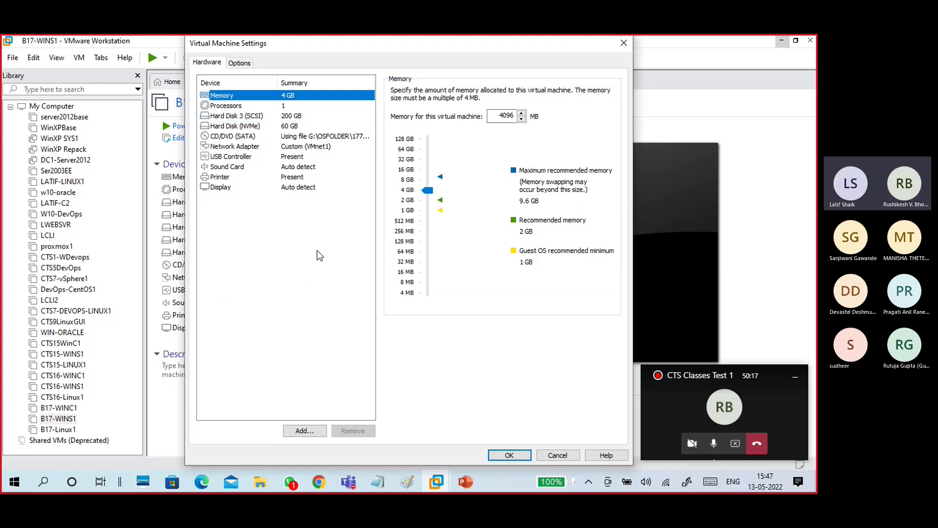
# Add a second network adapter and connect it to the custom virtual network VMnet1 (Host-only).
pyautogui.click(294, 147)
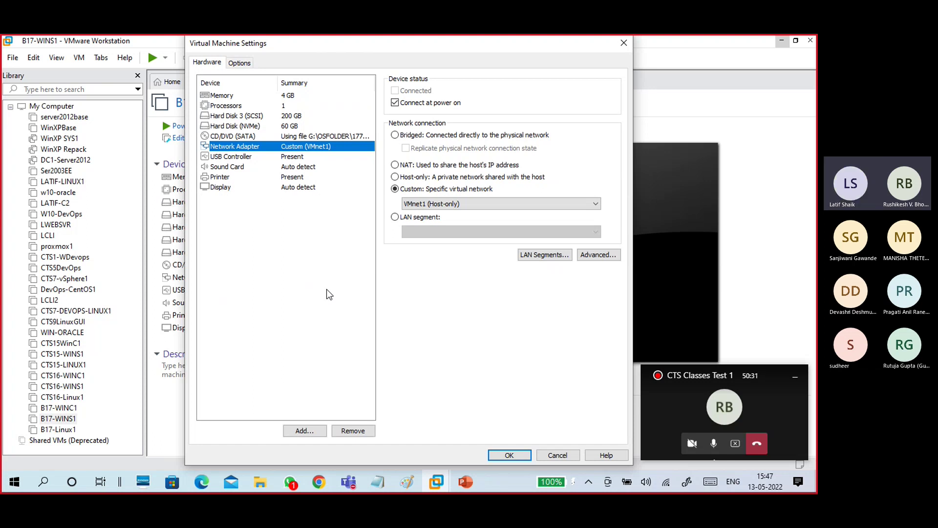
pyautogui.click(313, 432)
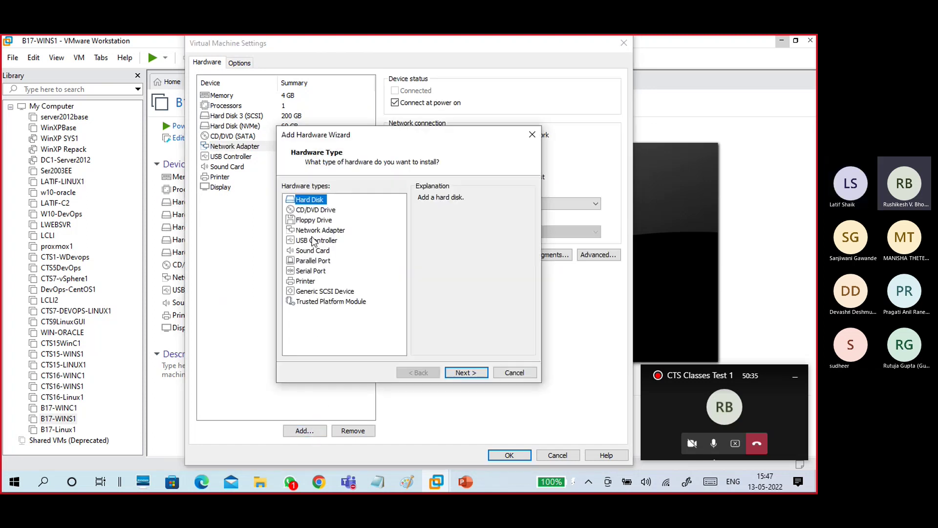
pyautogui.click(323, 231)
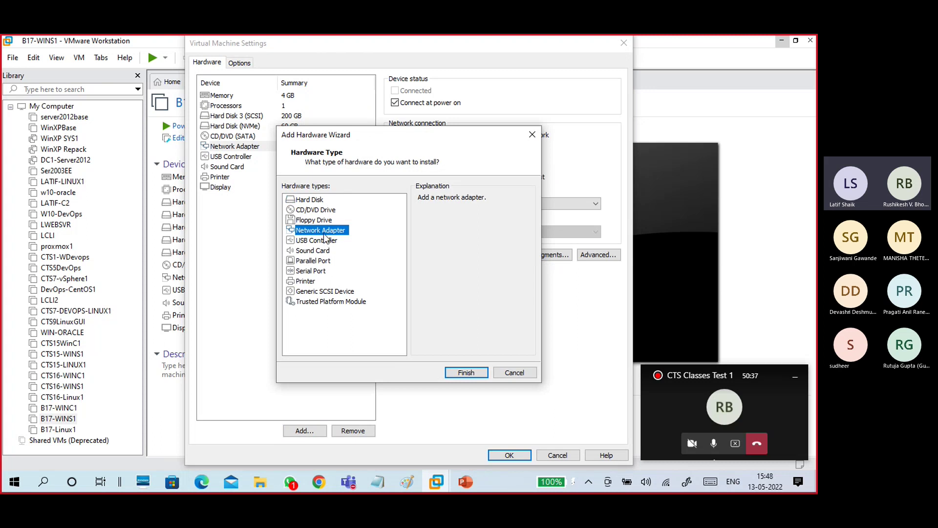
pyautogui.click(450, 374)
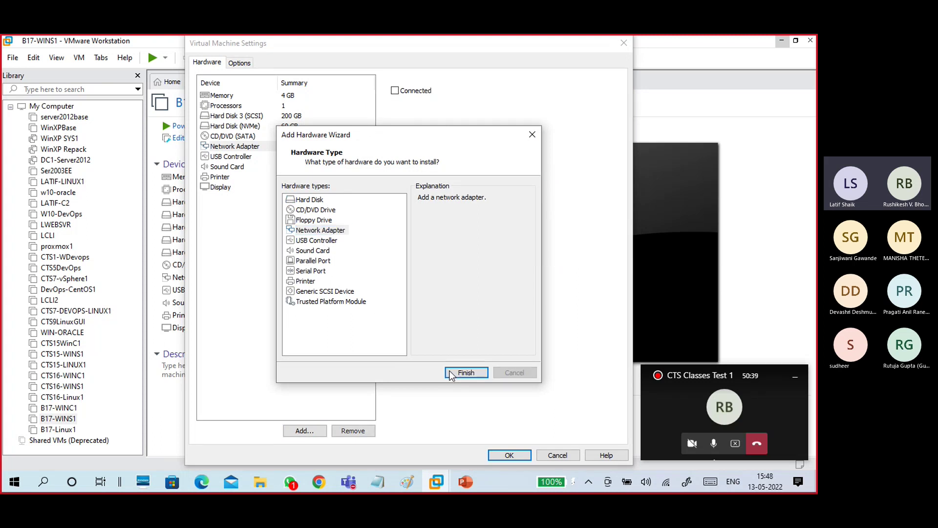
pyautogui.click(426, 192)
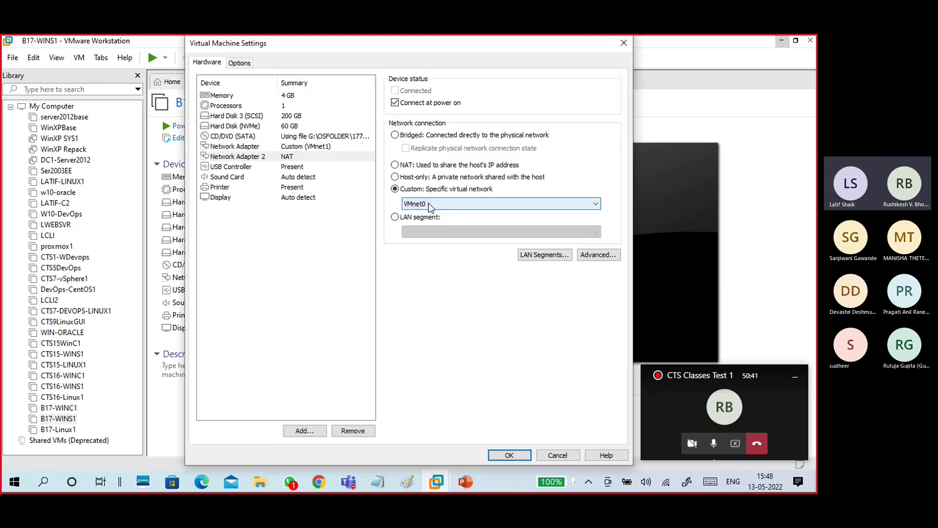
pyautogui.click(427, 201)
pyautogui.click(430, 223)
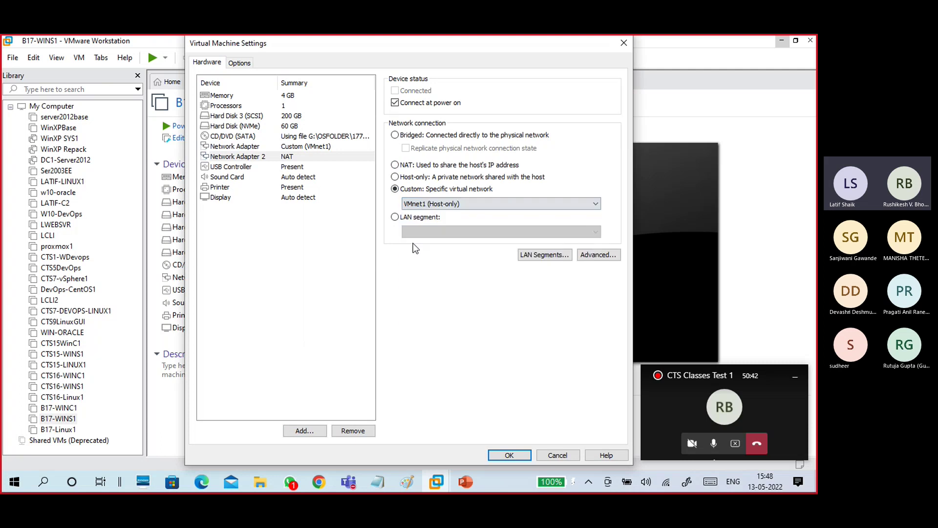
pyautogui.click(342, 302)
pyautogui.click(307, 430)
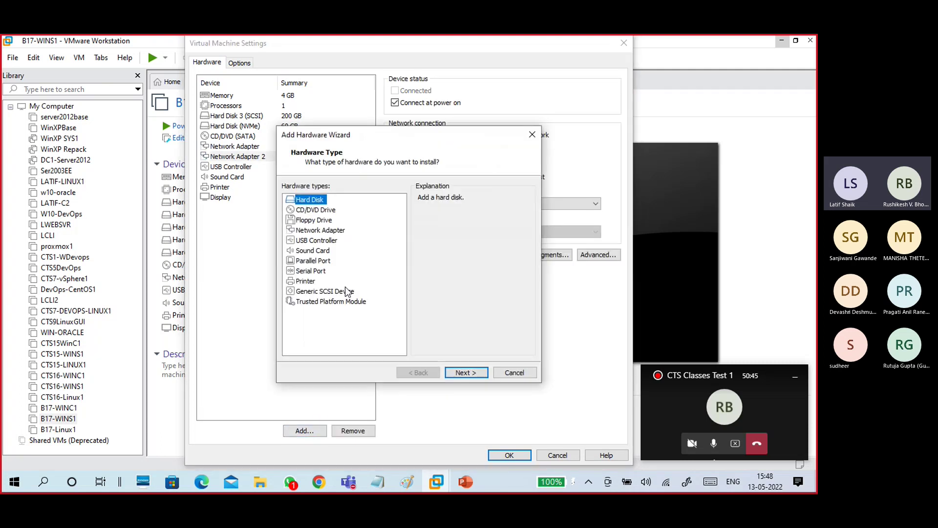
pyautogui.click(459, 374)
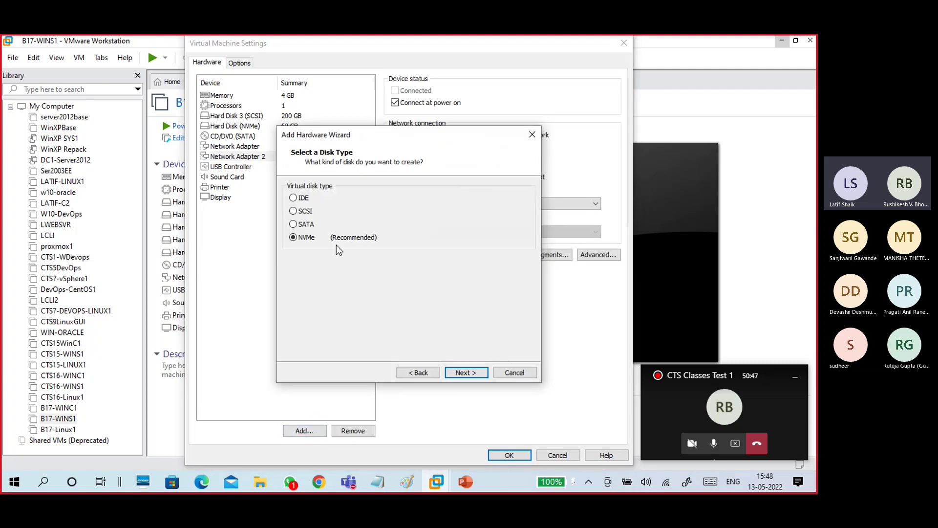
pyautogui.click(511, 372)
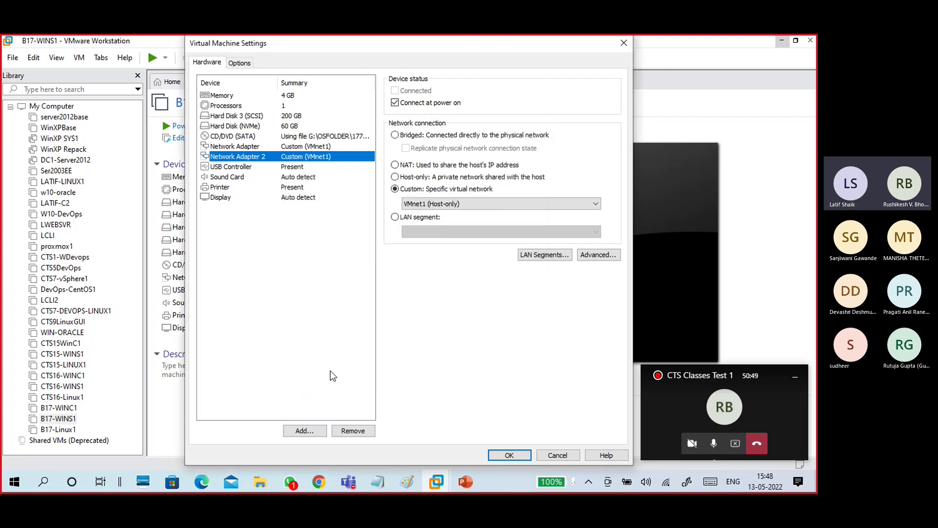
# Add a third network adapter, also connected to the custom virtual network VMnet1 (Host-only).
pyautogui.click(304, 430)
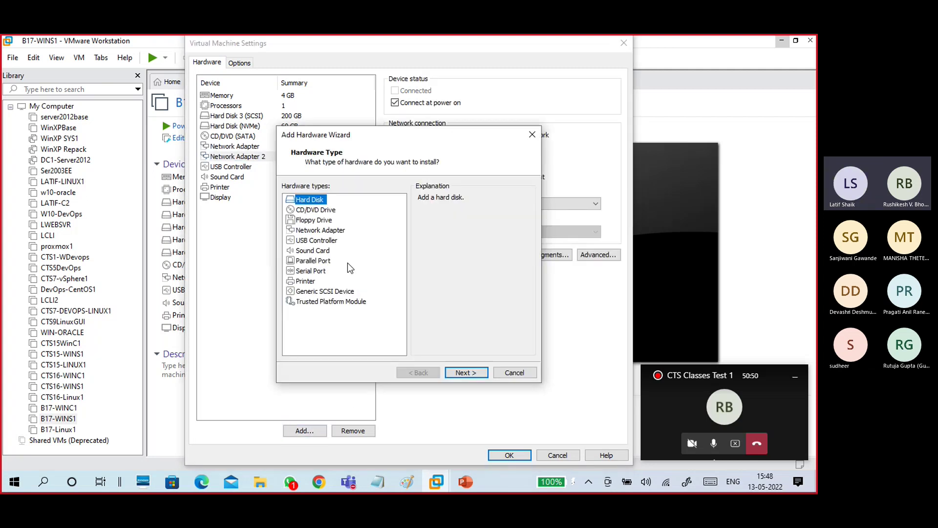
pyautogui.click(327, 231)
pyautogui.click(454, 369)
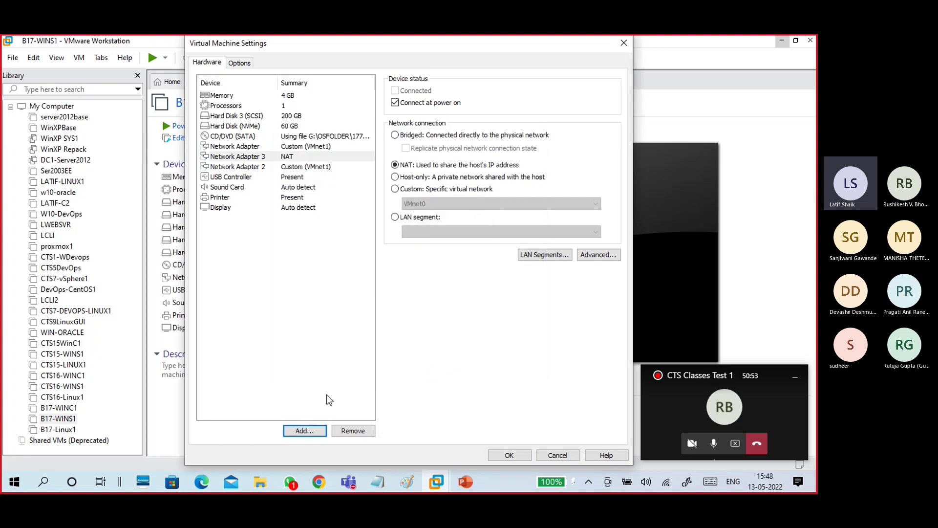
pyautogui.click(415, 190)
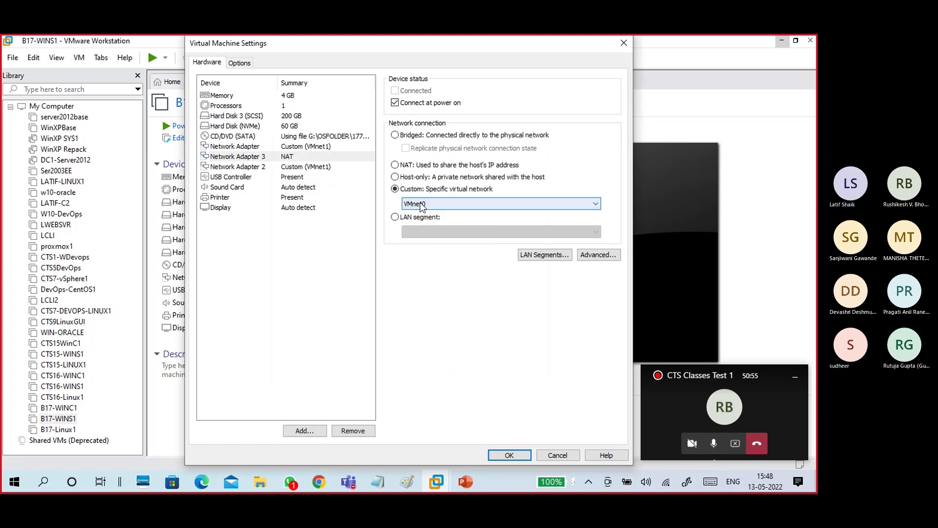
pyautogui.click(422, 206)
pyautogui.click(429, 222)
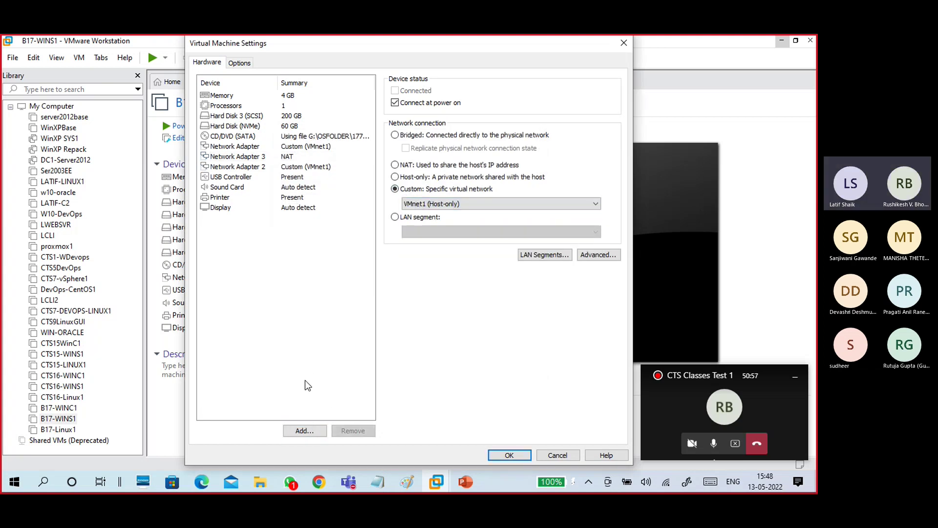
# Add two more network adapters to the virtual machine with their default connection.
pyautogui.click(303, 432)
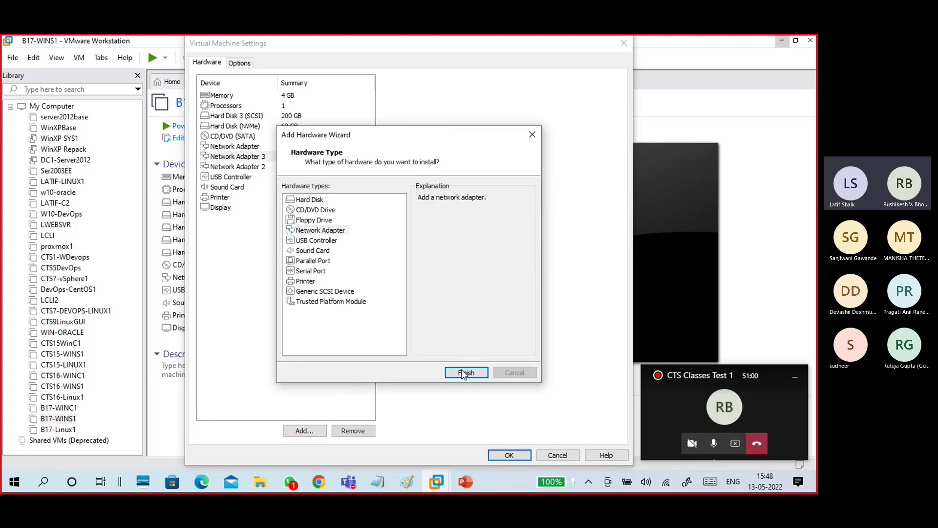
pyautogui.click(462, 370)
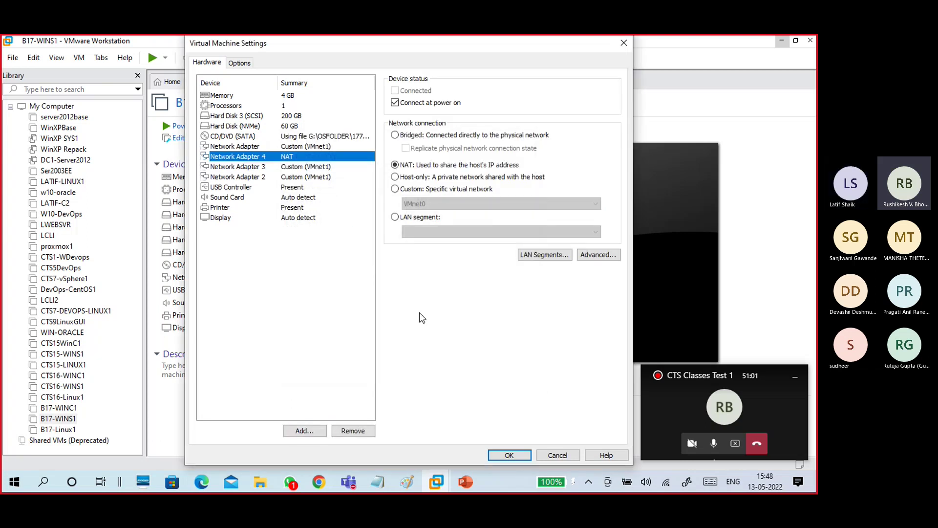
pyautogui.click(312, 431)
pyautogui.click(461, 373)
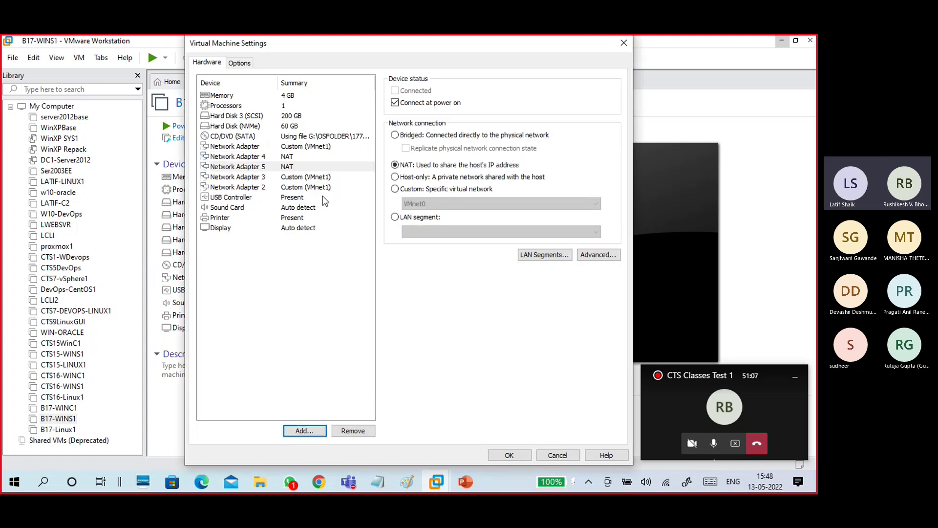
# Connect Network Adapter 5 and Network Adapter 4 to the custom virtual network VMnet1 (Host-only).
pyautogui.click(396, 189)
pyautogui.click(423, 207)
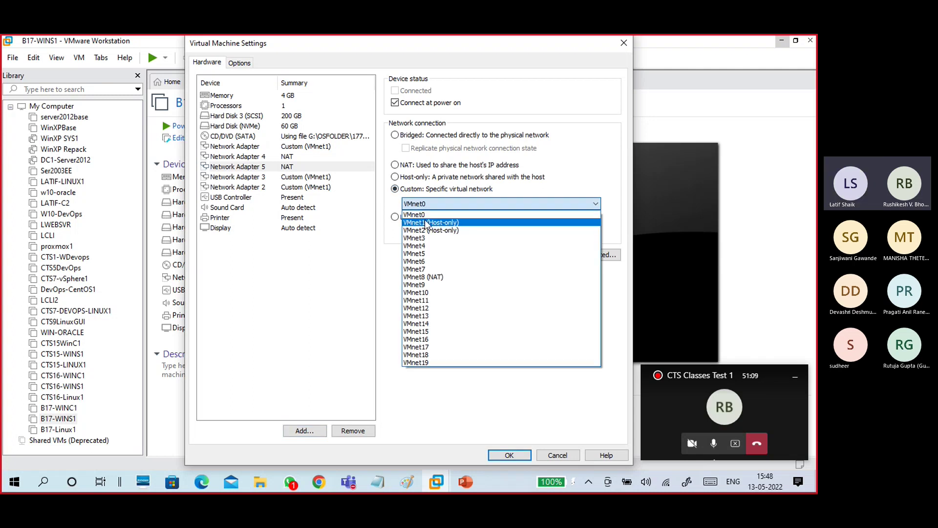
pyautogui.click(425, 216)
pyautogui.click(327, 157)
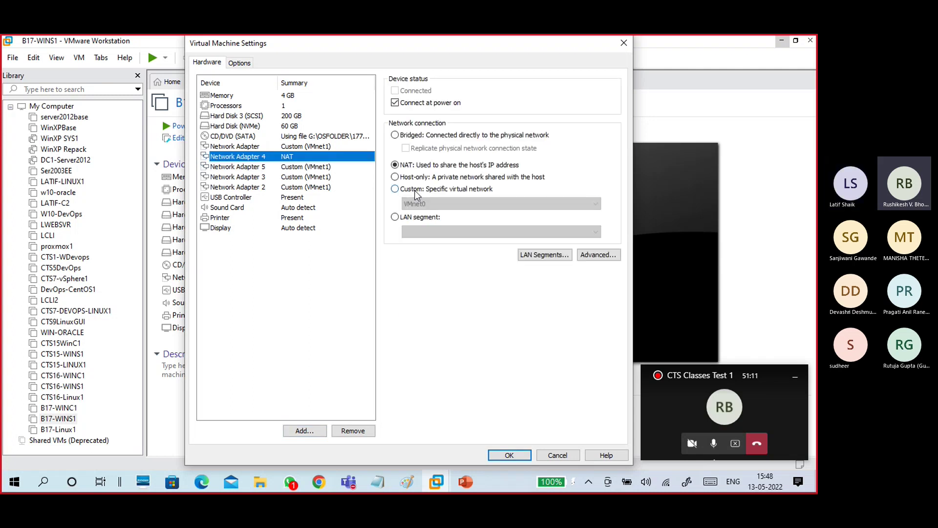
pyautogui.click(414, 189)
pyautogui.click(416, 203)
pyautogui.click(424, 218)
pyautogui.click(363, 279)
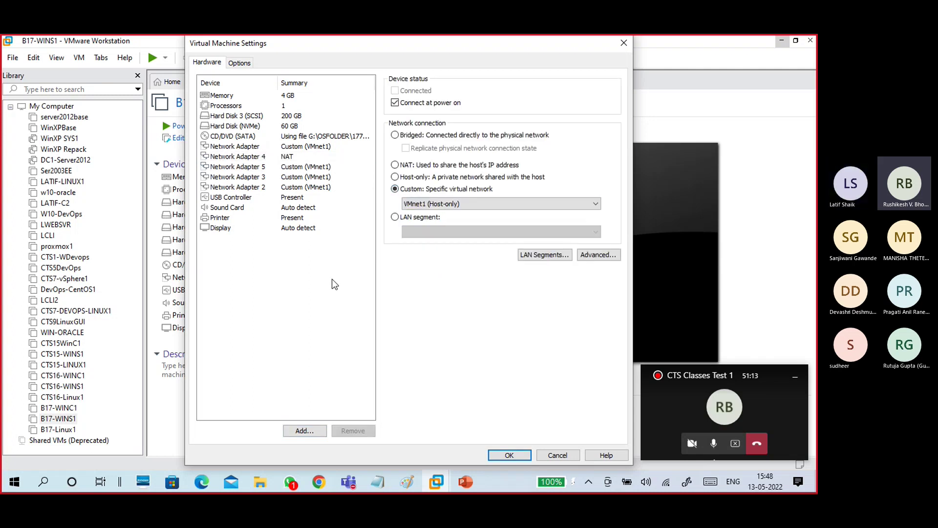
# Review the network adapters in the device list and check the virtual network each one is connected to.
pyautogui.click(321, 167)
pyautogui.click(313, 147)
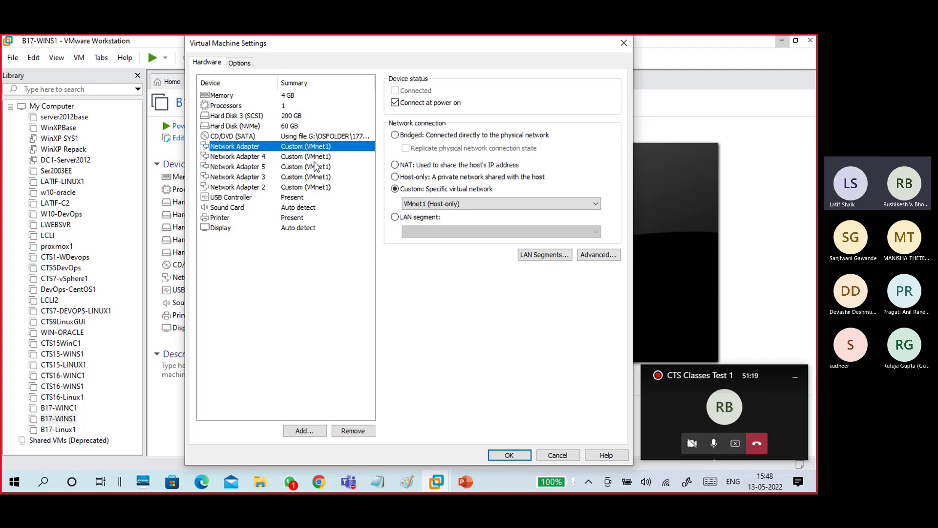
pyautogui.click(310, 188)
pyautogui.click(309, 176)
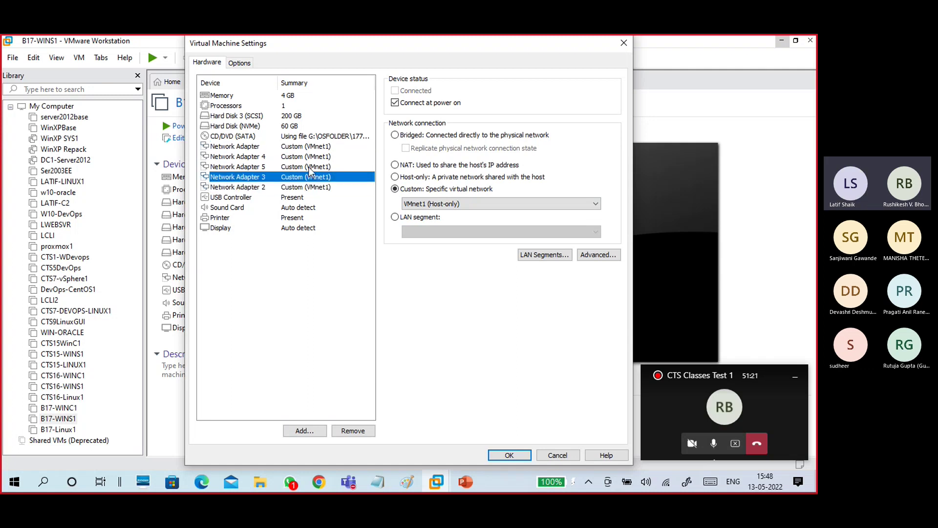
pyautogui.click(309, 168)
pyautogui.click(311, 158)
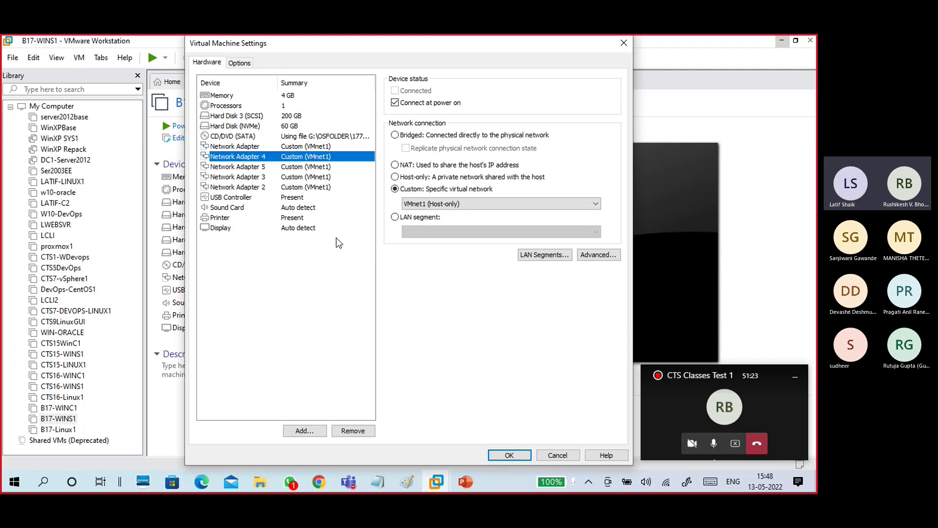
pyautogui.click(350, 322)
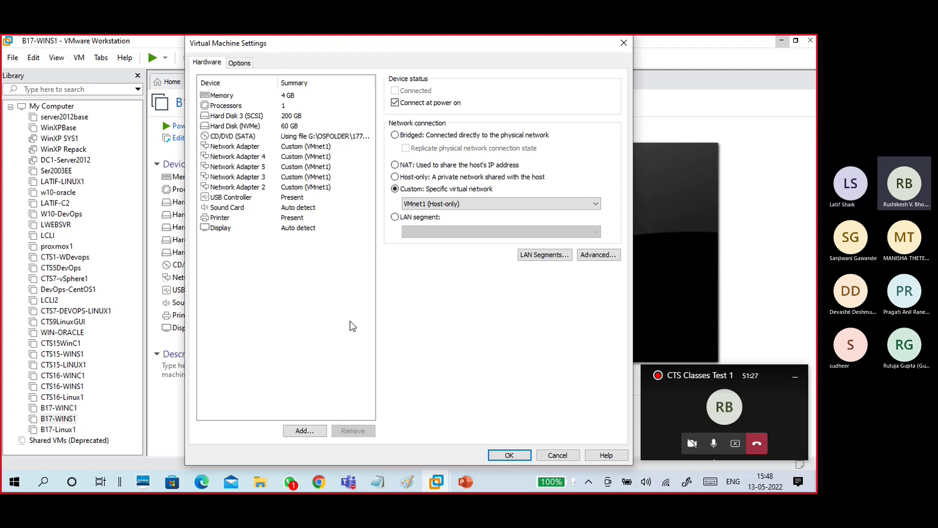
pyautogui.click(304, 147)
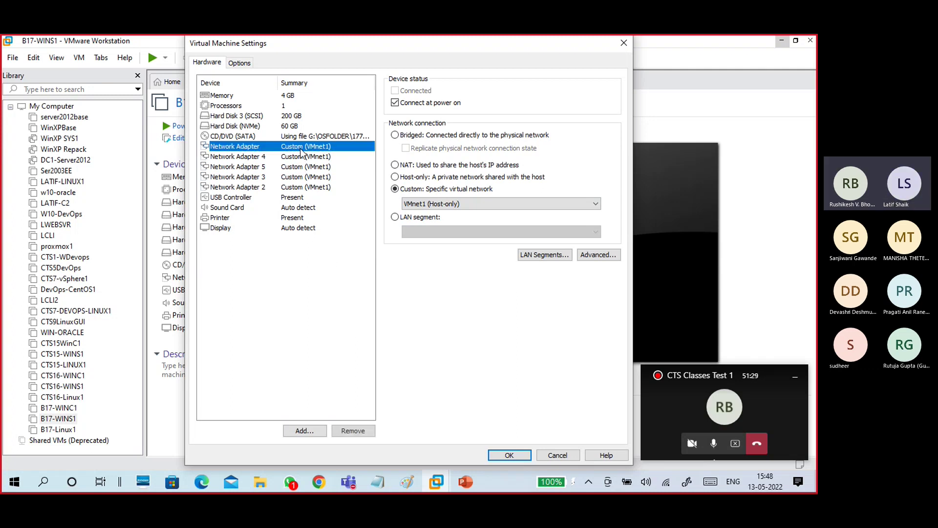
pyautogui.click(302, 158)
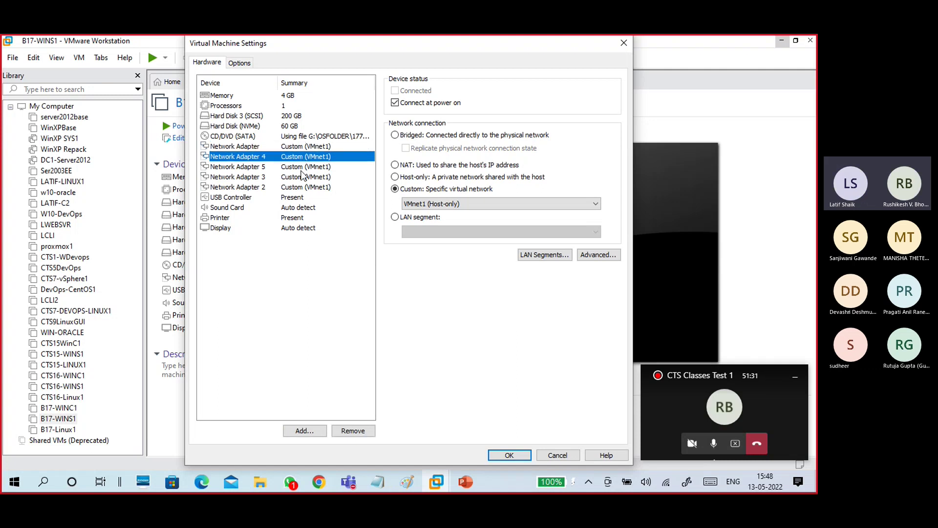
pyautogui.click(302, 176)
pyautogui.click(304, 187)
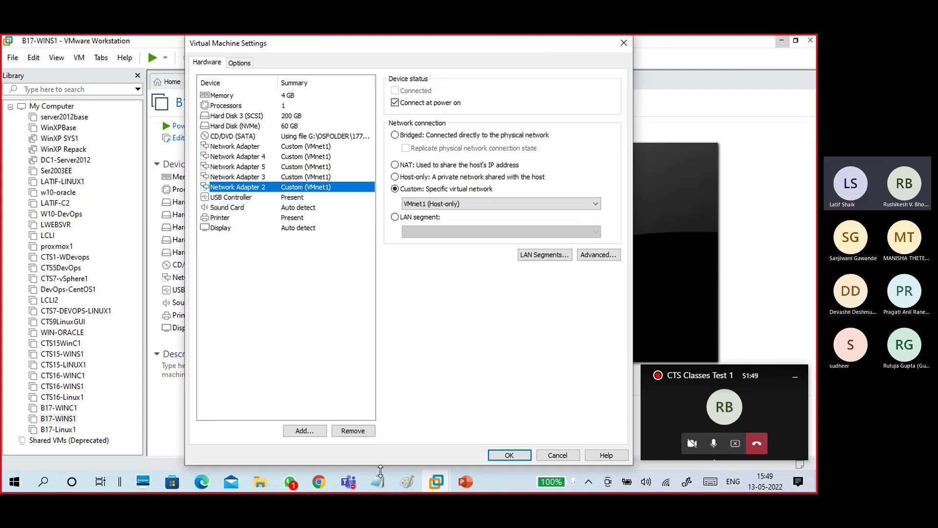
# Switch to the 13-05 Virtualization.txt notes in Notepad and add "Install Hyper-v in windows server 2019/2016/2012R2/2012" below the last divider.
pyautogui.click(378, 482)
pyautogui.click(418, 449)
pyautogui.click(383, 306)
pyautogui.scroll(8, 376, 294)
pyautogui.scroll(3, 370, 278)
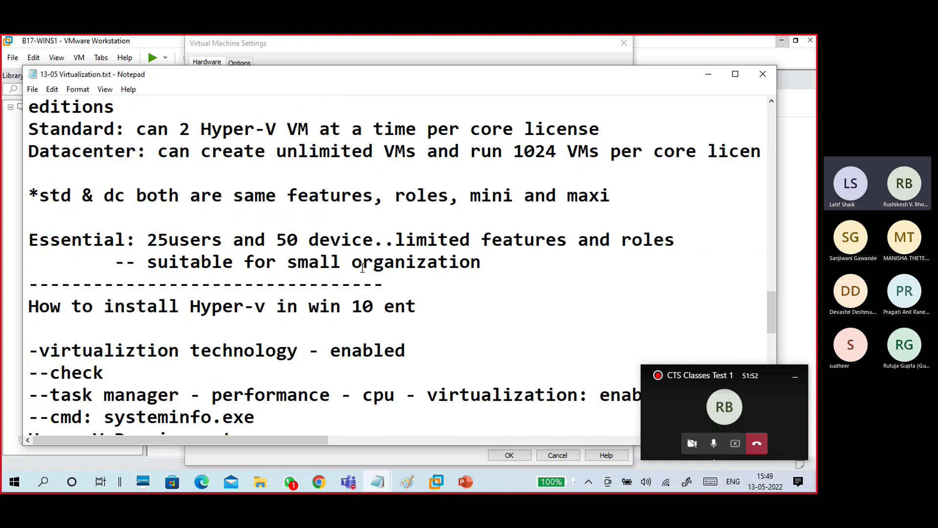
pyautogui.scroll(-10, 367, 280)
pyautogui.click(362, 335)
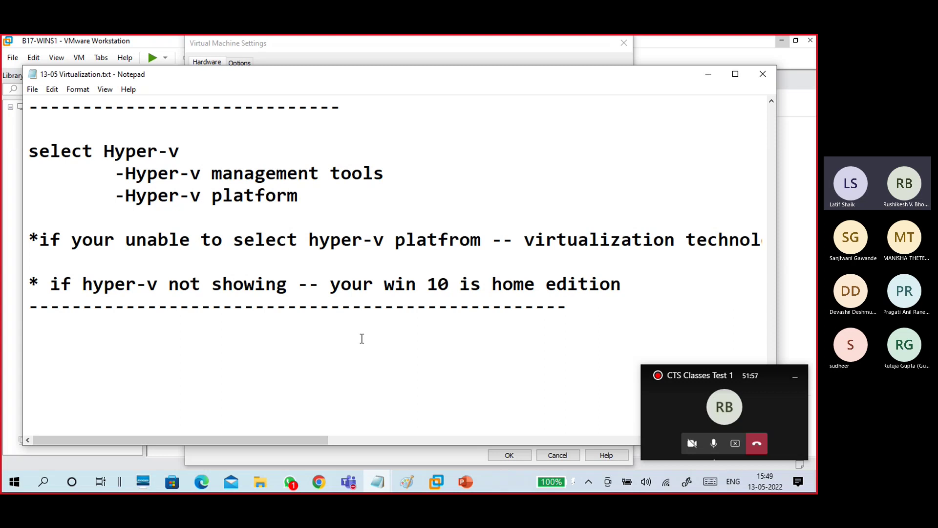
pyautogui.write('Install Hyper-v in windows server')
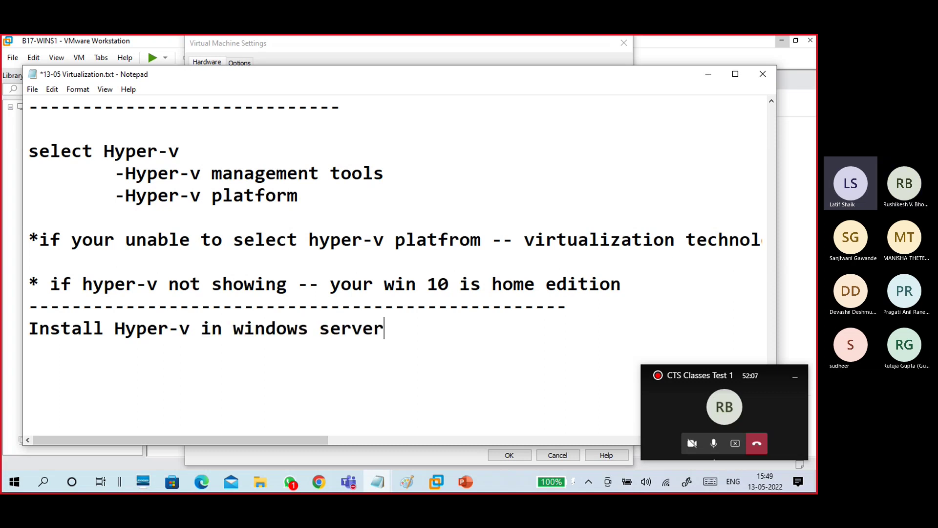
pyautogui.write(' 2019')
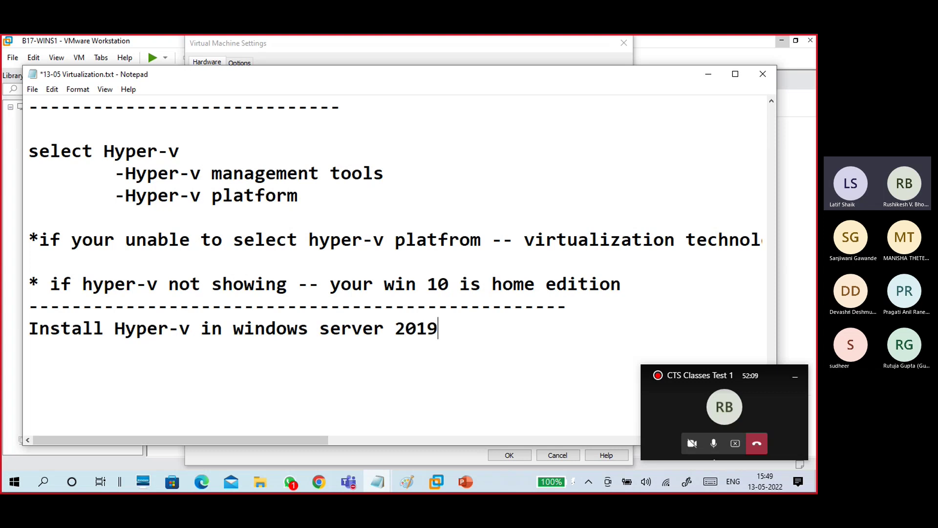
pyautogui.write('/2016')
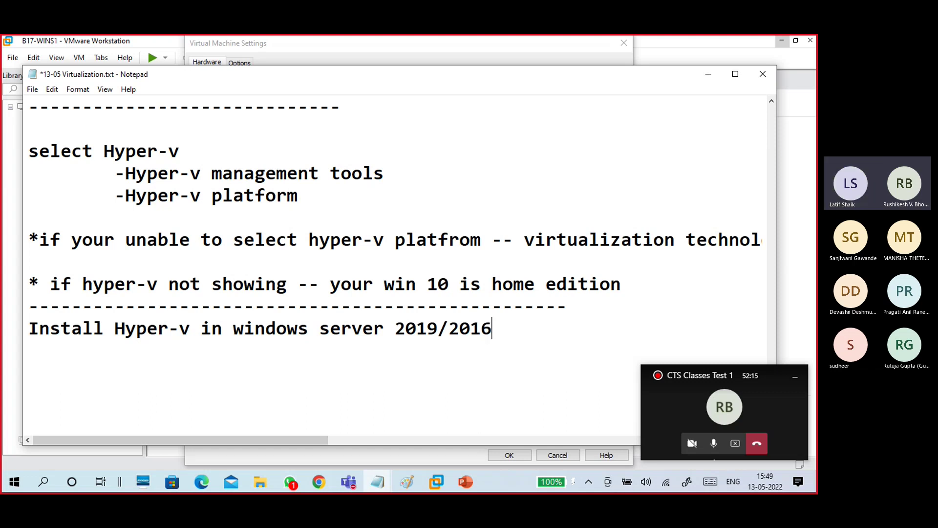
pyautogui.write('/2012R2/2012')
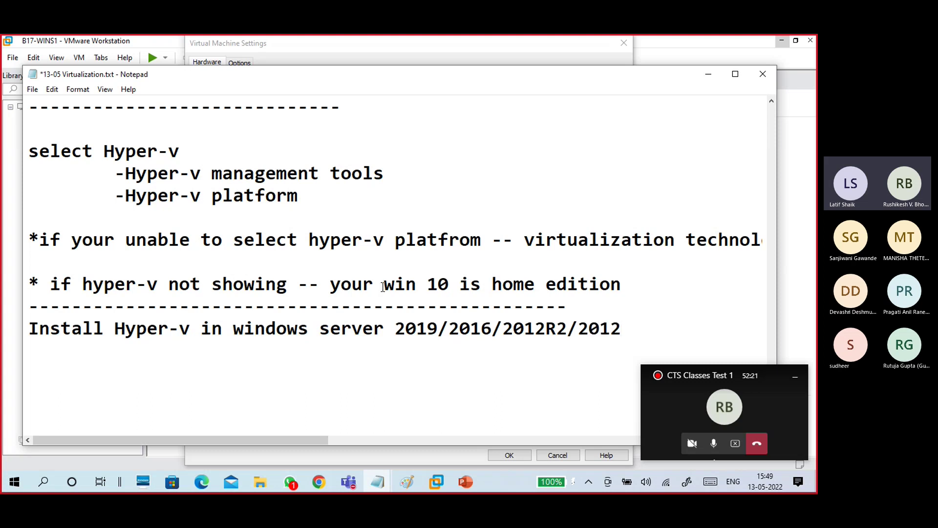
# Minimize the floating meeting call window and move the notes window higher on the desktop.
pyautogui.click(792, 381)
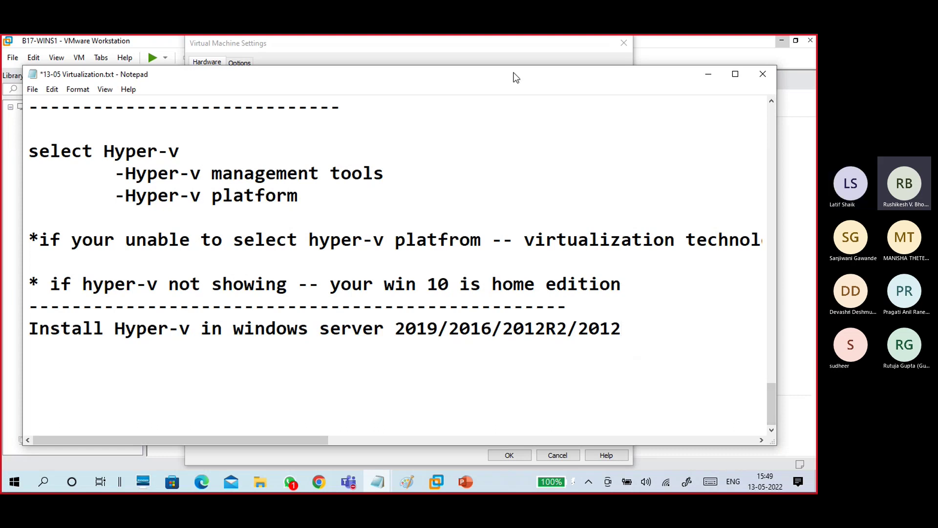
pyautogui.moveTo(512, 74); pyautogui.dragTo(530, 42)
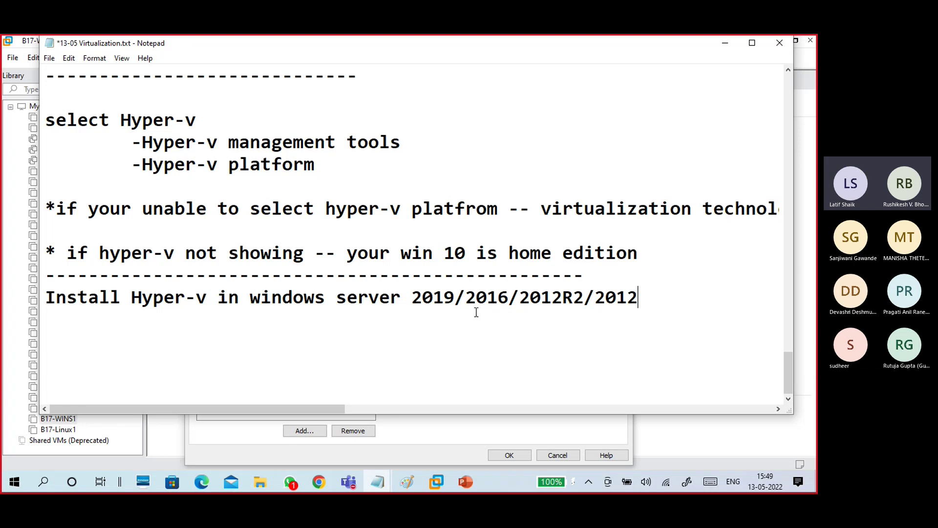
# Insert a space between 2019 and the slash in the Hyper-v installation heading.
pyautogui.moveTo(456, 299); pyautogui.dragTo(44, 298)
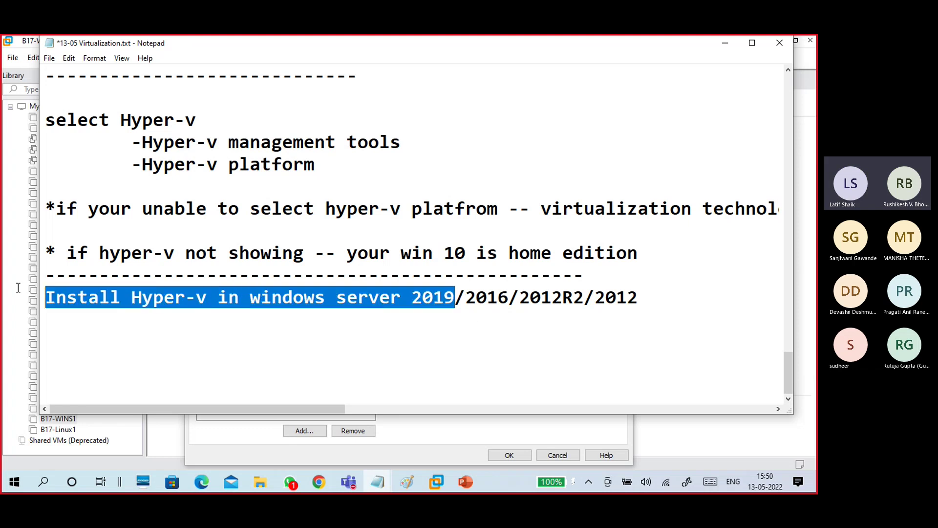
pyautogui.click(455, 299)
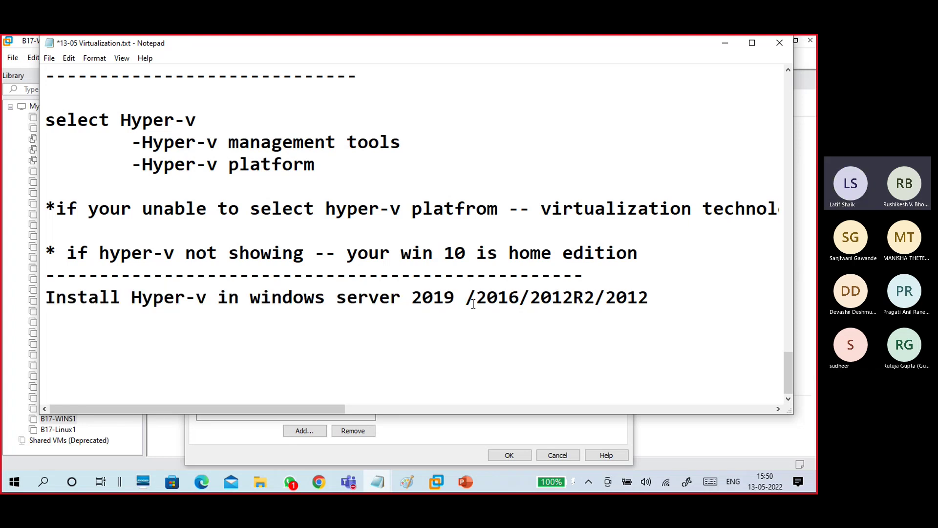
pyautogui.moveTo(466, 299); pyautogui.dragTo(651, 297)
pyautogui.click(654, 299)
# Add about a dozen blank lines below the heading and place the cursor on the second line beneath it.
pyautogui.press('Return')
pyautogui.scroll(-1, 418, 242)
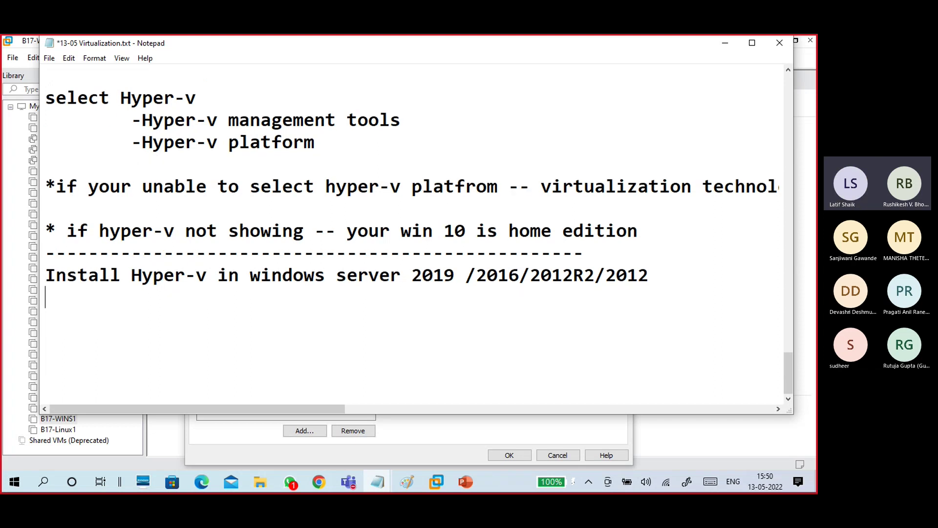
pyautogui.press('Return')
pyautogui.press('Return')
pyautogui.press('Return')
pyautogui.press('Return')
pyautogui.press('Return')
pyautogui.press('Return')
pyautogui.press('Return')
pyautogui.press('Return')
pyautogui.press('Return')
pyautogui.press('Return')
pyautogui.press('Return')
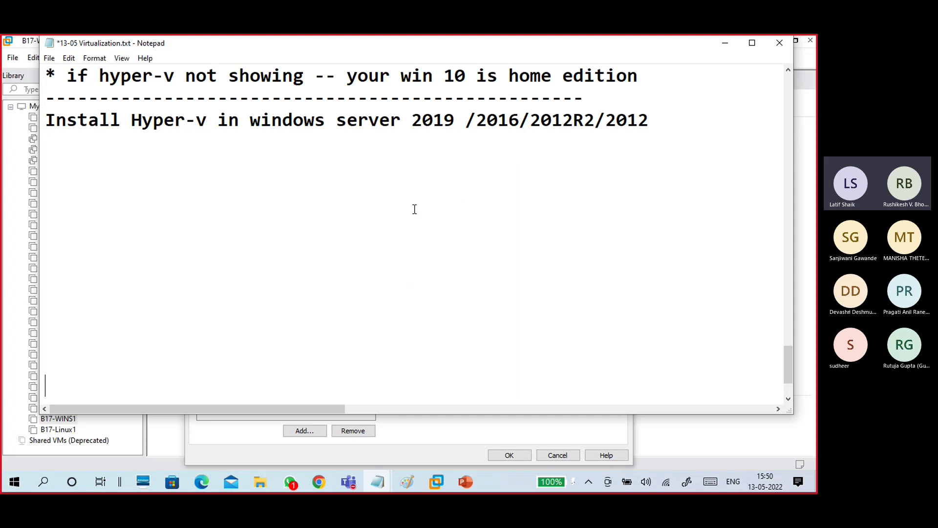
pyautogui.click(330, 156)
pyautogui.click(330, 152)
pyautogui.write('CPU: 1')
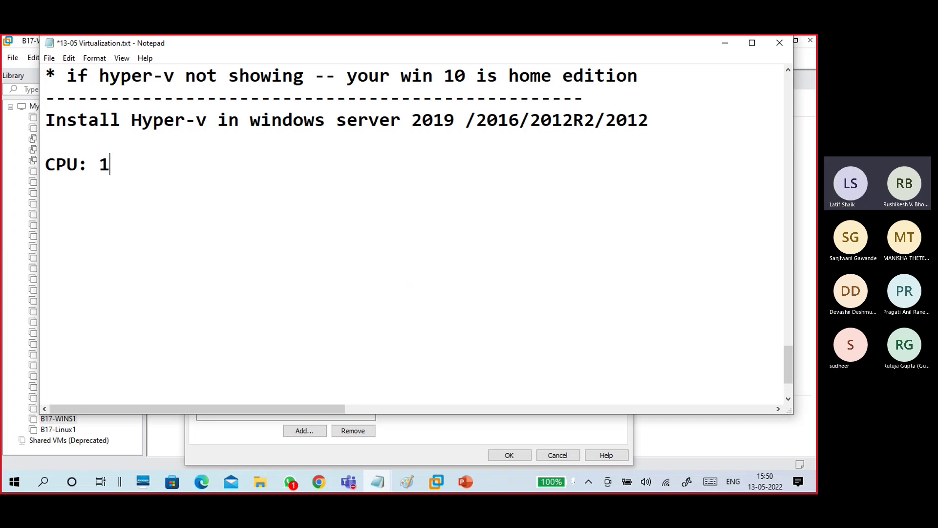
pyautogui.press('BackSpace')
pyautogui.press('BackSpace')
pyautogui.press('BackSpace')
pyautogui.press('BackSpace')
pyautogui.press('BackSpace')
pyautogui.press('BackSpace')
# Write the memory requirement "RAM- additional 2GB" under the Hyper-v installation heading.
pyautogui.write('RAM:')
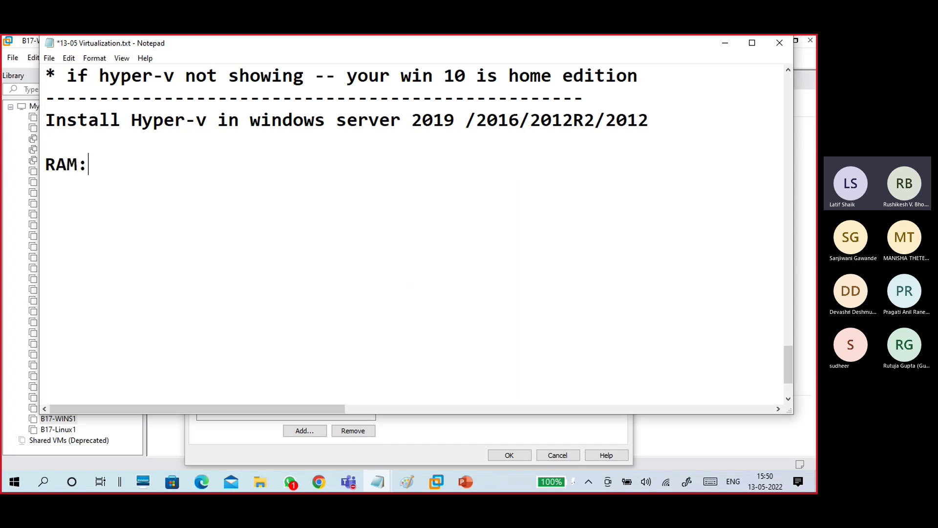
pyautogui.write(' additional')
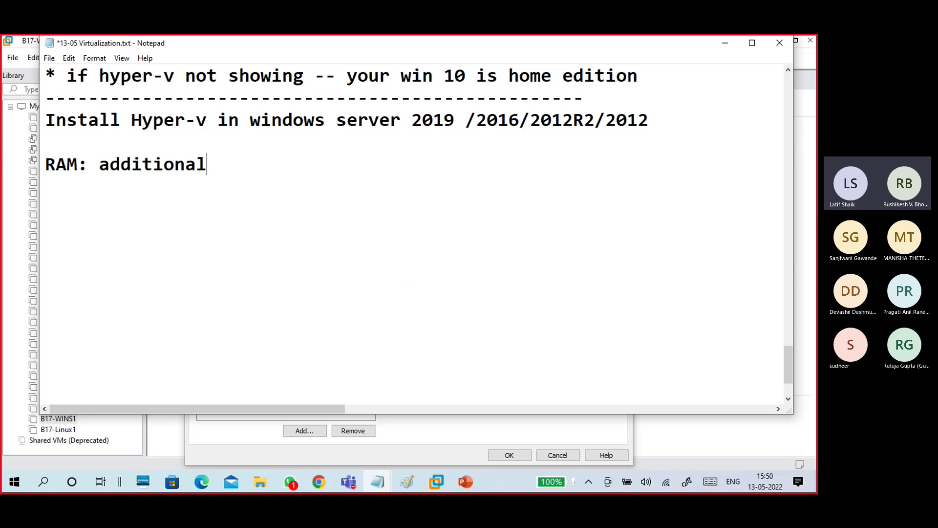
pyautogui.write(' 2GB')
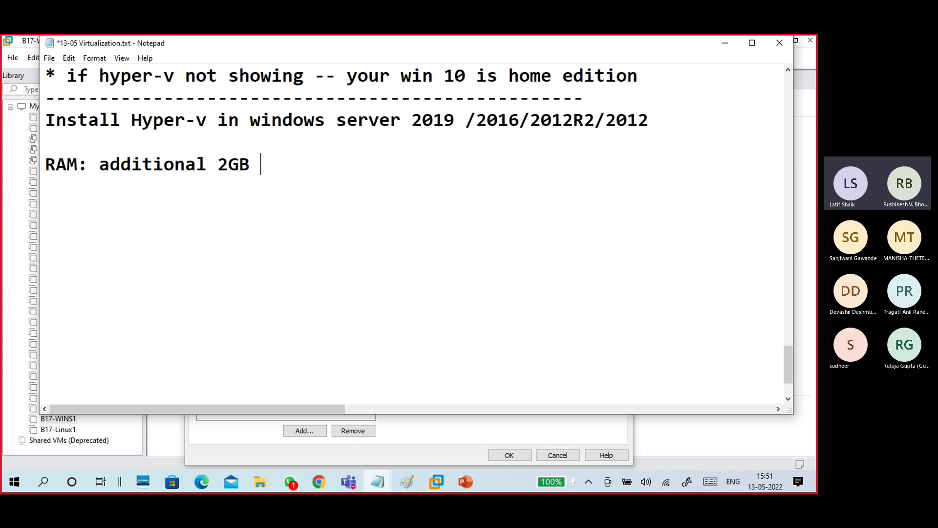
pyautogui.click(88, 164)
pyautogui.press('BackSpace')
pyautogui.write('-')
# Add the requirement line "Secondary address translation - Intel VT-x , AMD-V.." below the RAM line.
pyautogui.click(87, 191)
pyautogui.write('Secondary ad')
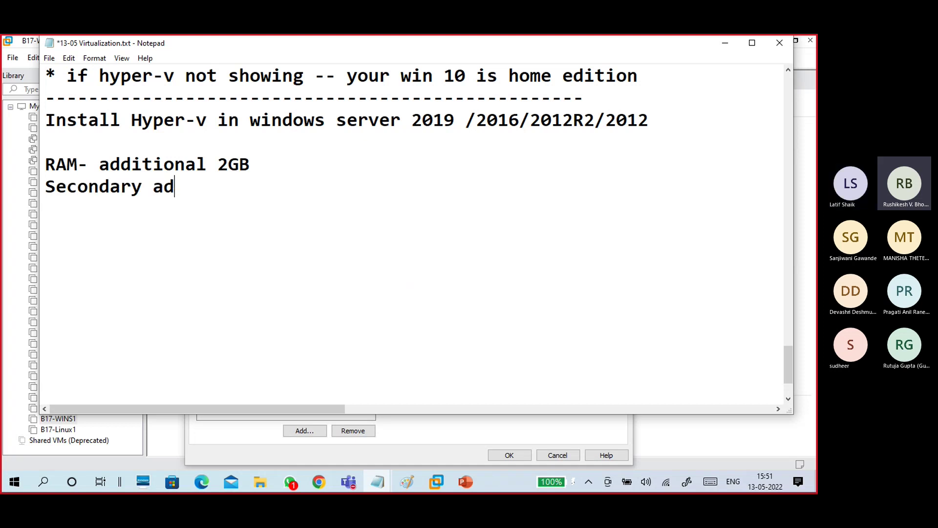
pyautogui.write('dress ')
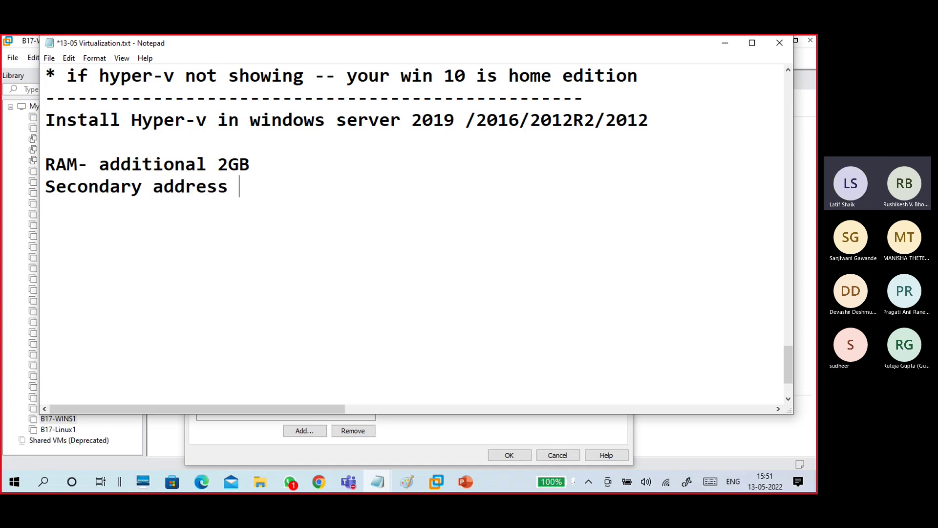
pyautogui.write('translation ')
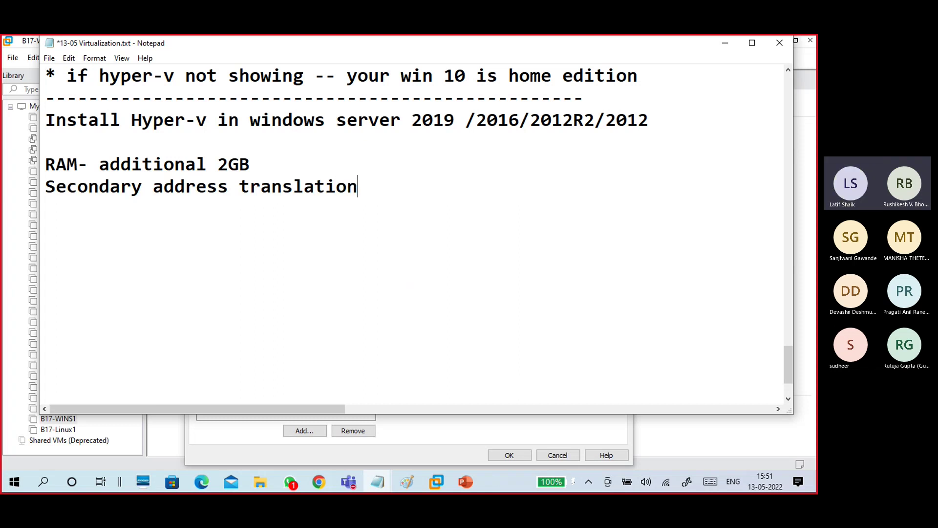
pyautogui.write('- Intel ')
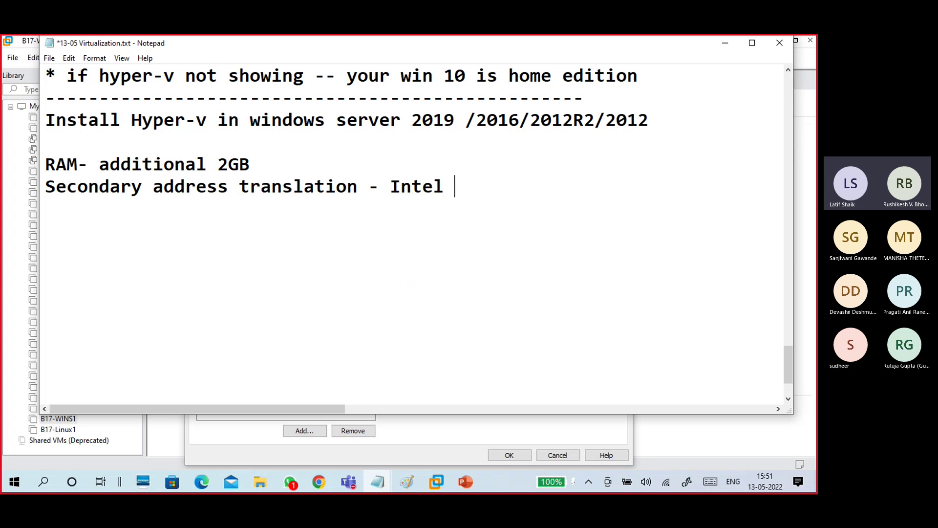
pyautogui.write('VT-x , AD')
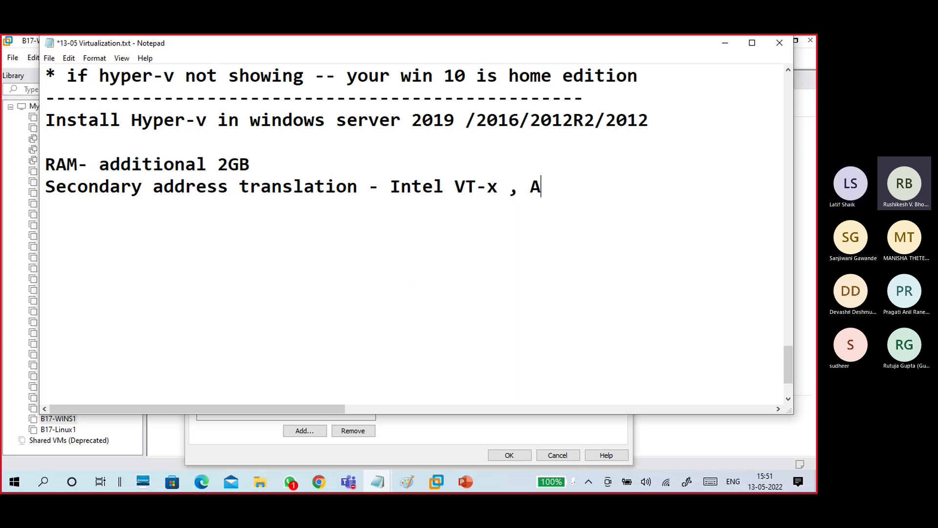
pyautogui.press('BackSpace')
pyautogui.write('MD-V..')
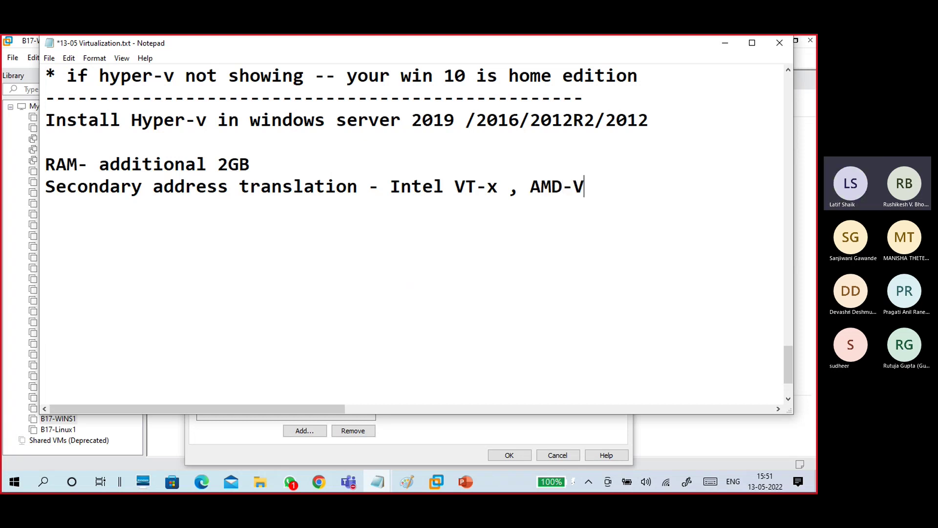
# Add the requirement line "virtualization technology - enabled", followed by a blank line.
pyautogui.press('Return')
pyautogui.write('virtualization technol')
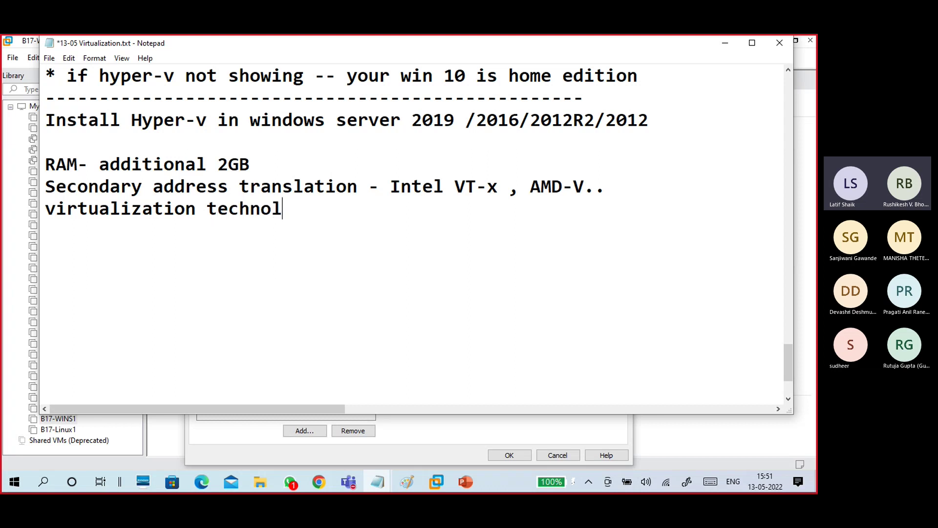
pyautogui.write('ogy - enabled')
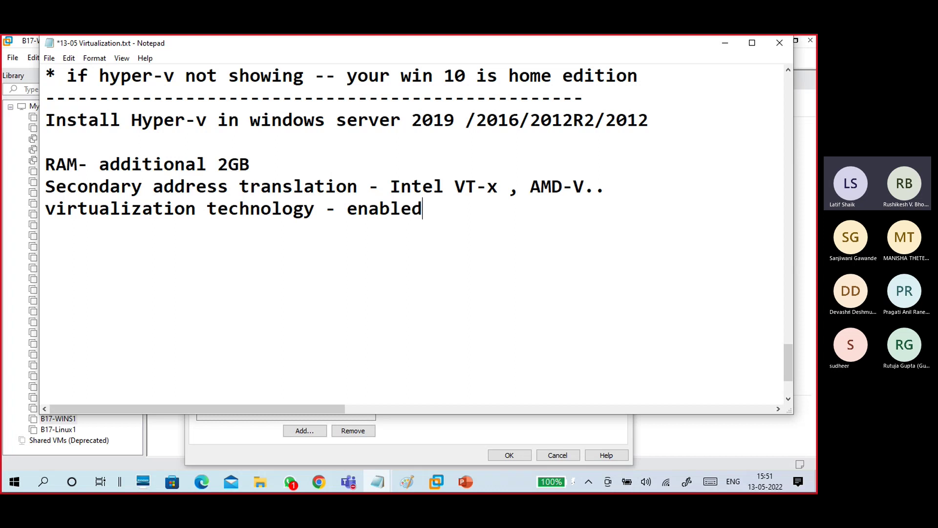
pyautogui.press('Return')
pyautogui.press('Return')
pyautogui.write('server')
pyautogui.press('BackSpace')
pyautogui.press('BackSpace')
pyautogui.press('BackSpace')
pyautogui.press('BackSpace')
pyautogui.press('BackSpace')
pyautogui.press('BackSpace')
pyautogui.press('BackSpace')
pyautogui.press('Return')
# Write the check command line "cmd:systeminfo.exe" under the requirements, followed by a blank line.
pyautogui.write('cmd:syste')
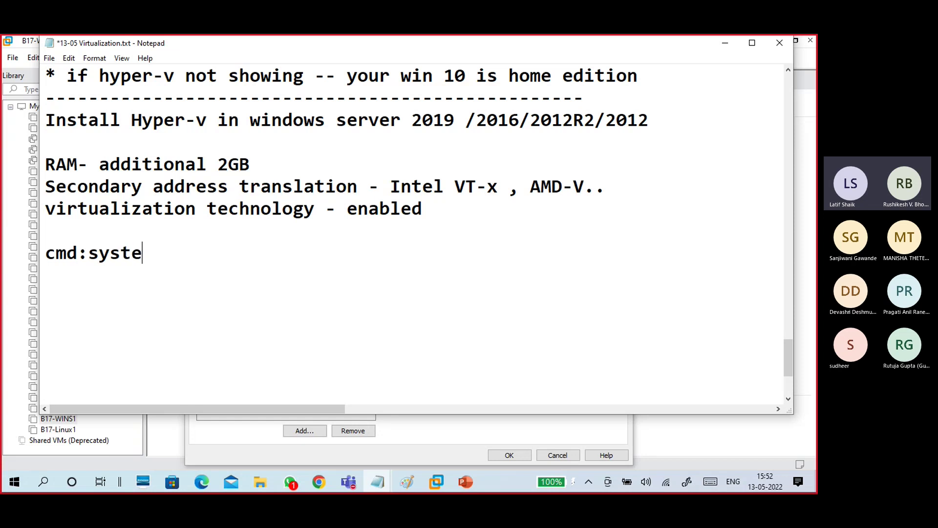
pyautogui.write('minfro')
pyautogui.press('BackSpace')
pyautogui.press('BackSpace')
pyautogui.press('BackSpace')
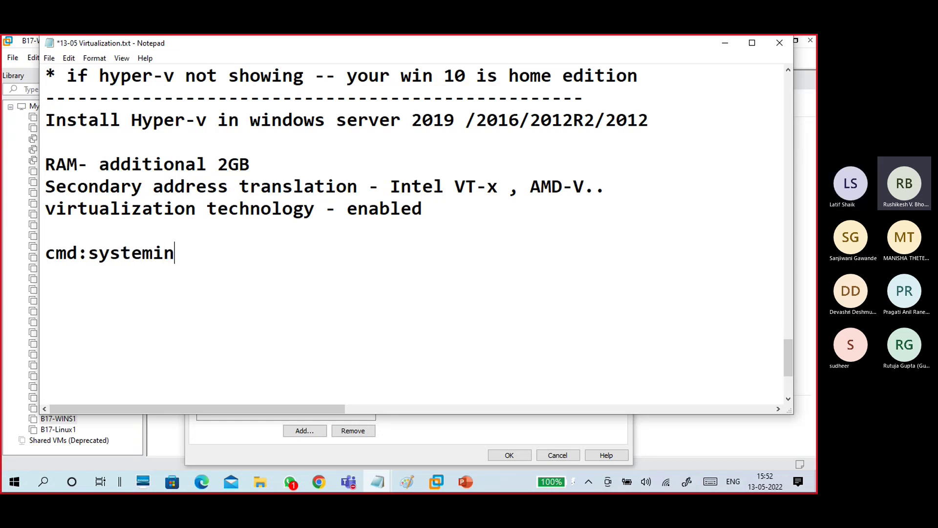
pyautogui.write('fo.exe')
pyautogui.press('Return')
pyautogui.press('Return')
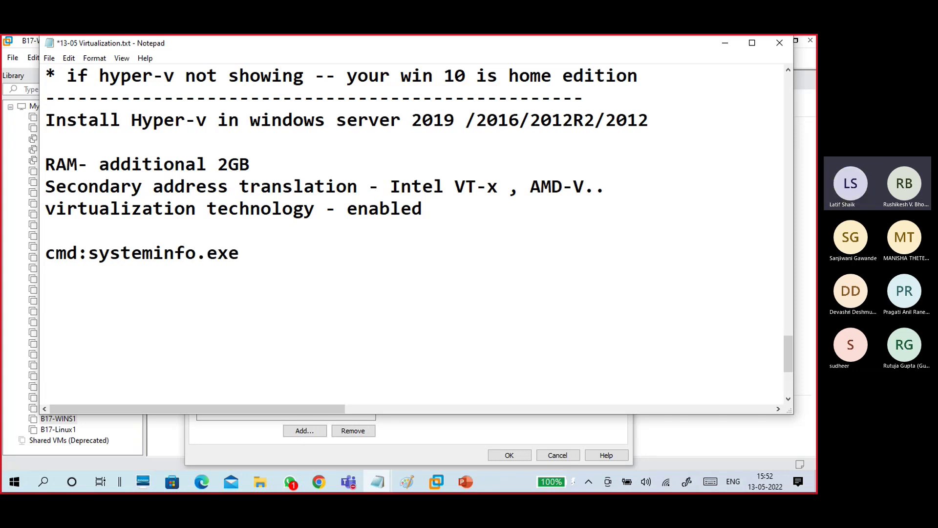
# Start a new line reading "task manager --" below the systeminfo.exe line.
pyautogui.write('tas')
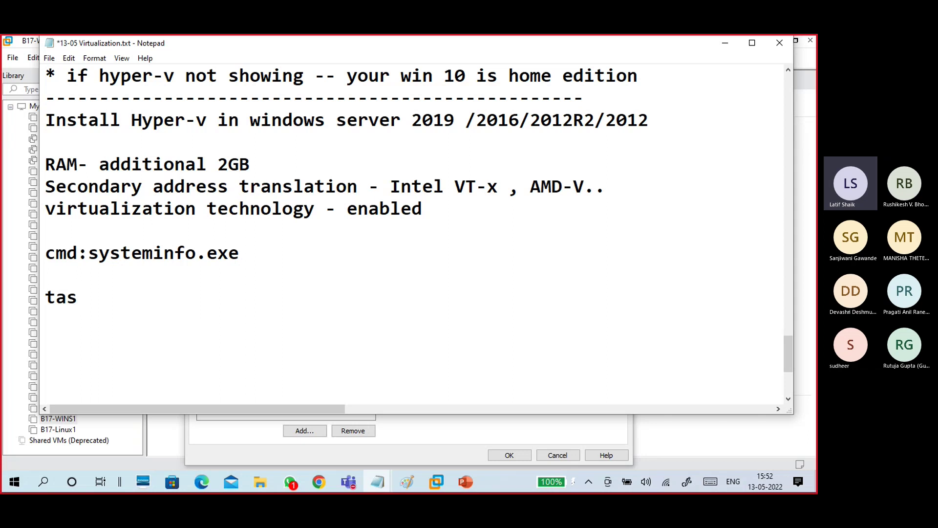
pyautogui.write('kmanag')
pyautogui.press('BackSpace')
pyautogui.write('nager')
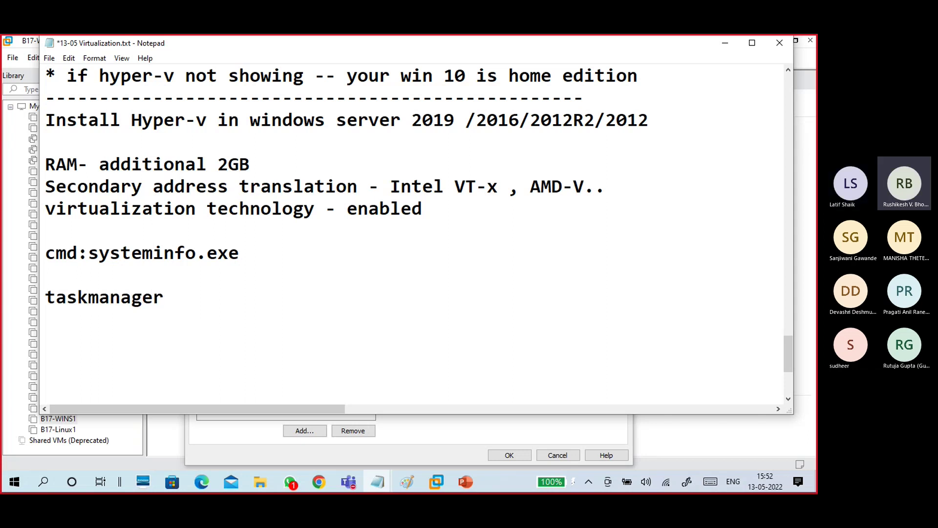
pyautogui.click(88, 298)
pyautogui.click(177, 299)
pyautogui.write('-- ')
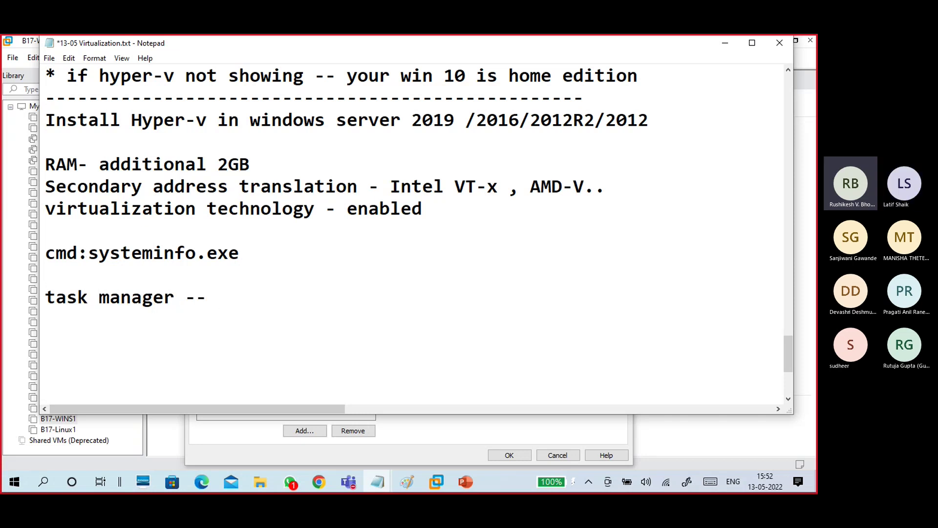
# Continue the "task manager --" line with "performance - cpu - ".
pyautogui.write('pro')
pyautogui.press('BackSpace')
pyautogui.press('BackSpace')
pyautogui.write('erfor')
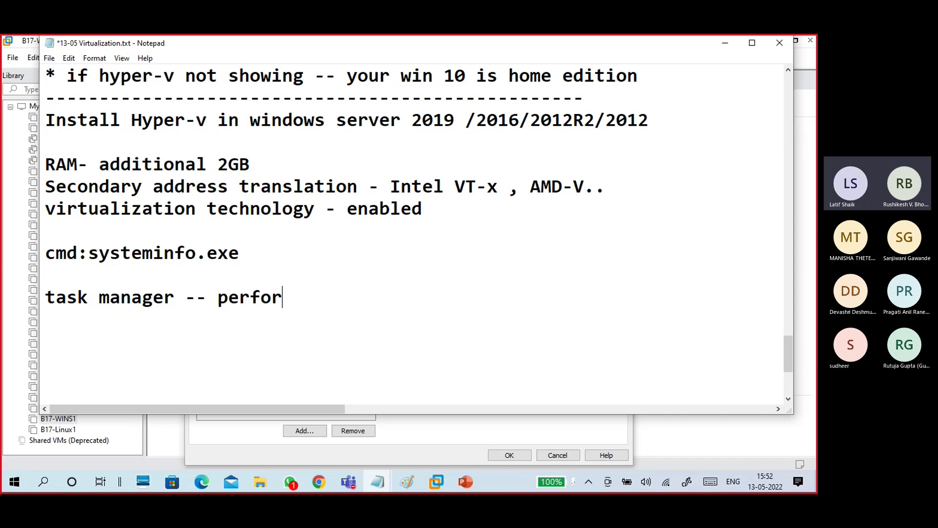
pyautogui.write('mance')
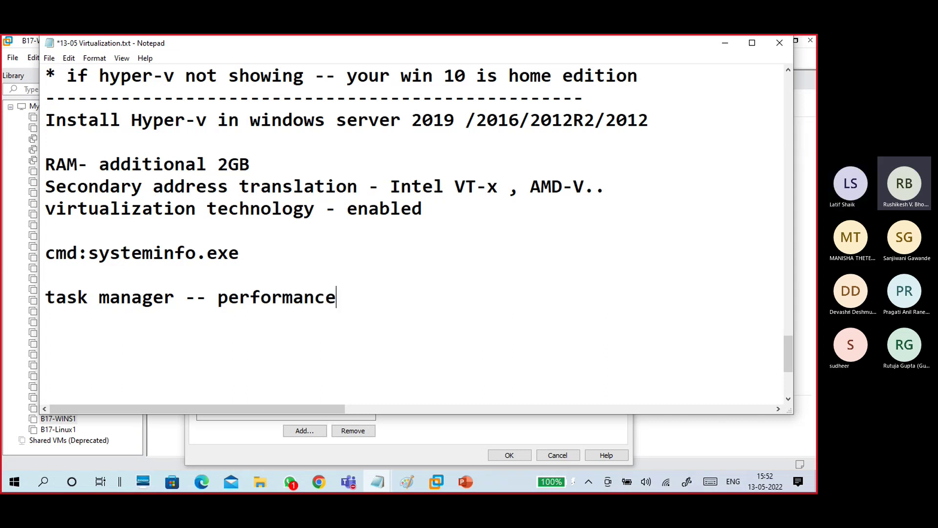
pyautogui.write(' - cpu - ')
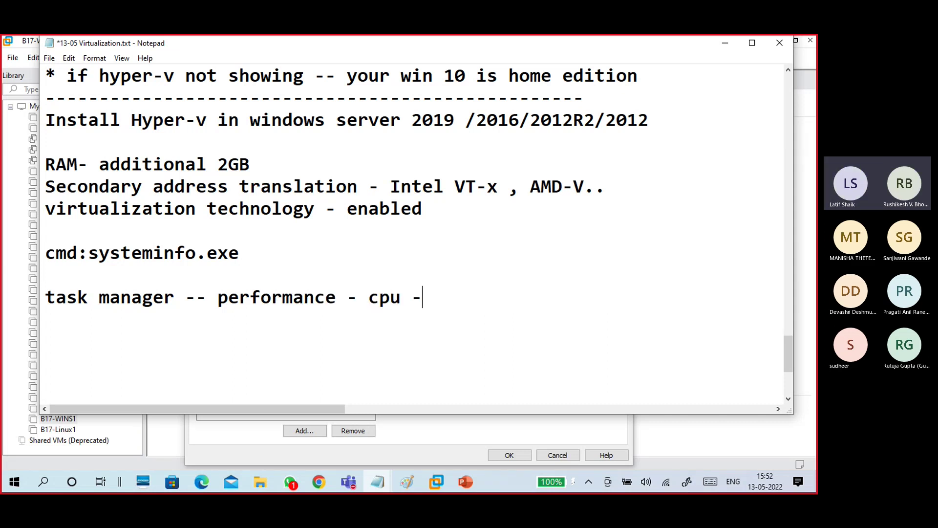
# Complete the task manager line with "virtualiztion - enabled", followed by a blank line.
pyautogui.write('virtualiz')
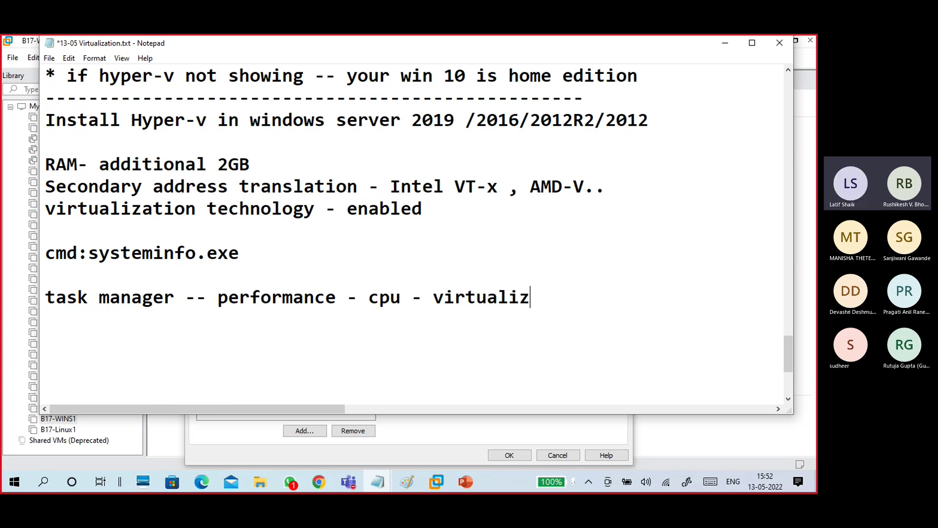
pyautogui.write('tion - enbale')
pyautogui.press('BackSpace')
pyautogui.press('BackSpace')
pyautogui.press('BackSpace')
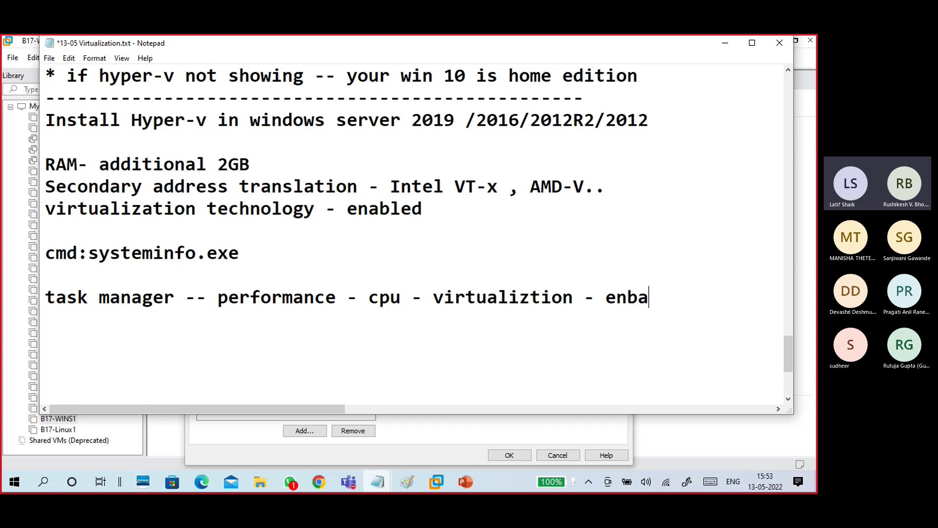
pyautogui.write('bled')
pyautogui.press('Return')
pyautogui.press('Return')
# Add a separator line of seven dashes below the task manager line.
pyautogui.scroll(-2, 209, 251)
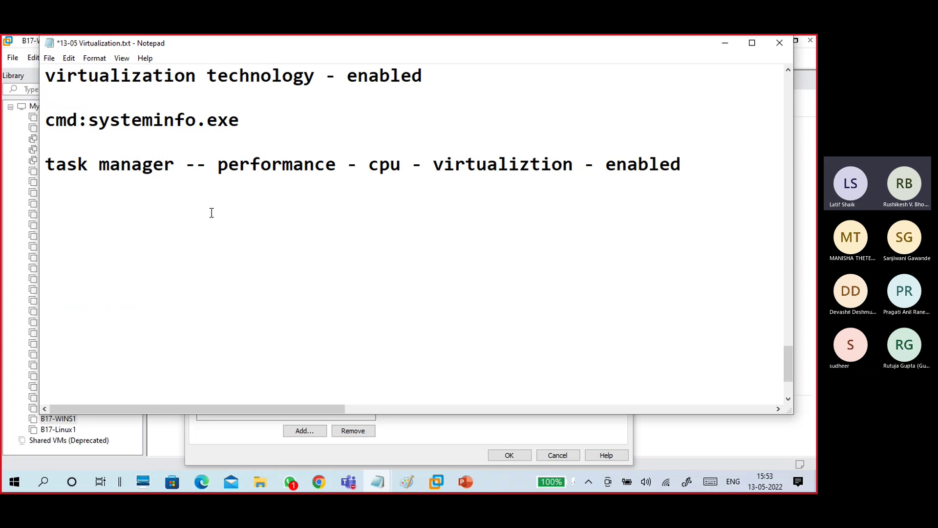
pyautogui.scroll(1, 211, 210)
pyautogui.scroll(2, 204, 264)
pyautogui.scroll(-2, 205, 283)
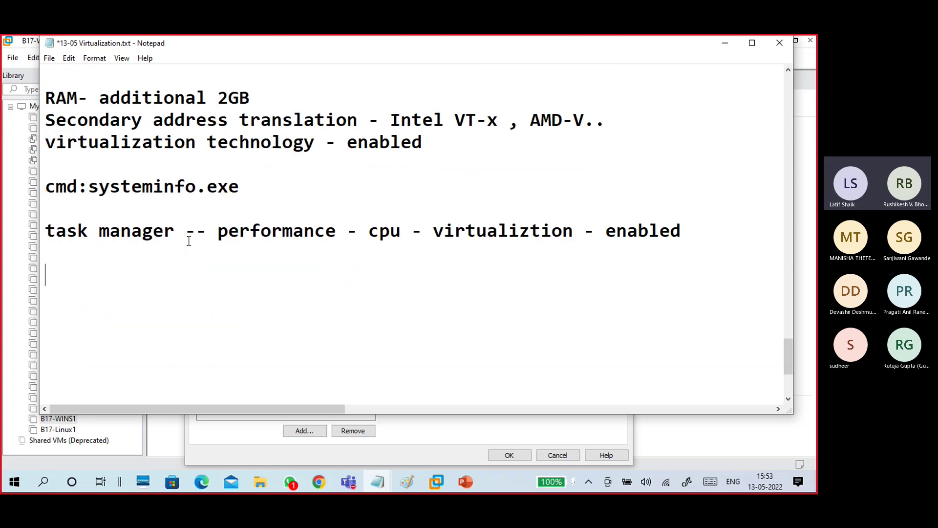
pyautogui.click(195, 258)
pyautogui.write('-------')
pyautogui.press('Return')
# Switch to VMware Workstation and inspect the settings of Network Adapter and Network Adapter 4 for B17-WINS1.
pyautogui.click(725, 43)
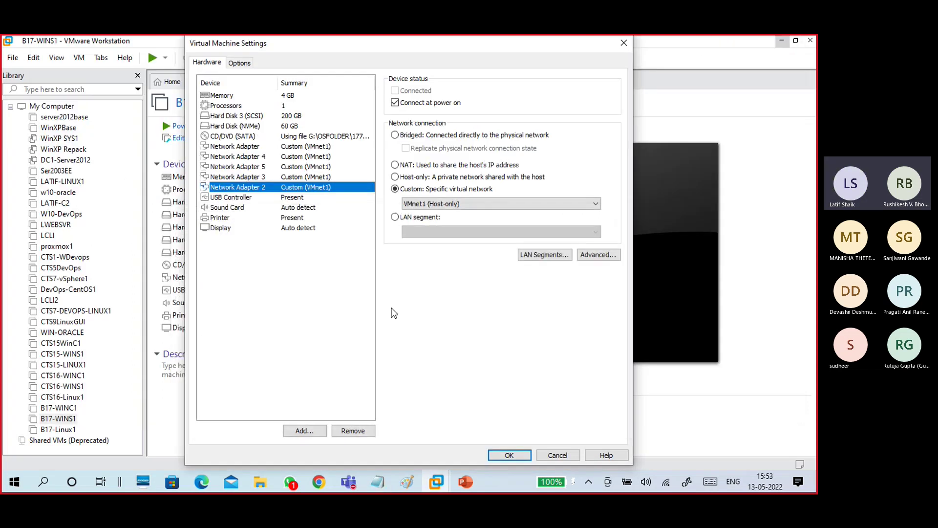
pyautogui.click(318, 148)
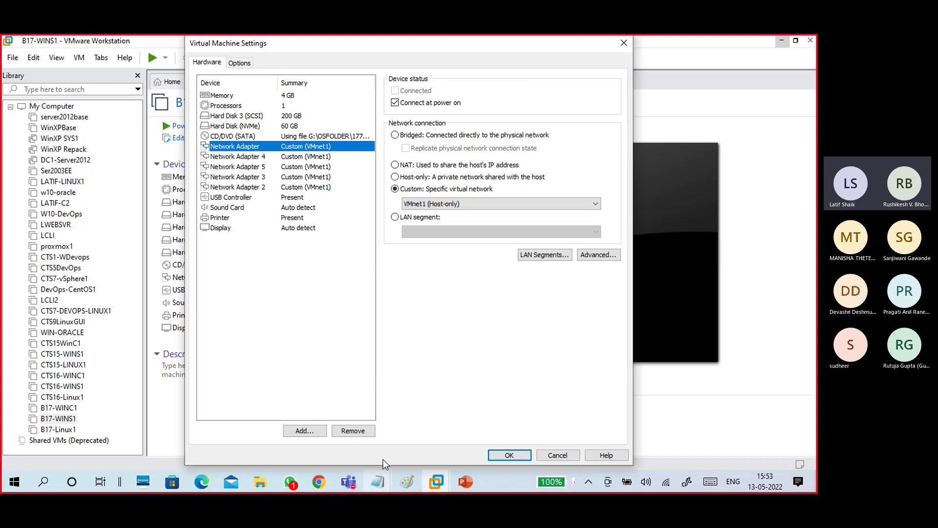
pyautogui.press('Down')
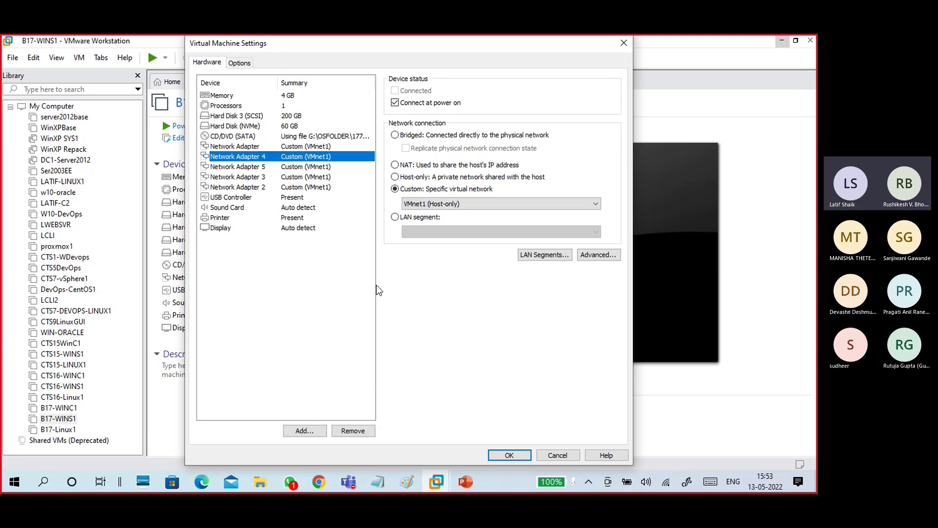
# Return to the 13-05 Virtualization.txt notes in Notepad and add the line "NIC Teaming -- extra 4 nics" below the separator, leaving blank lines between.
pyautogui.click(377, 482)
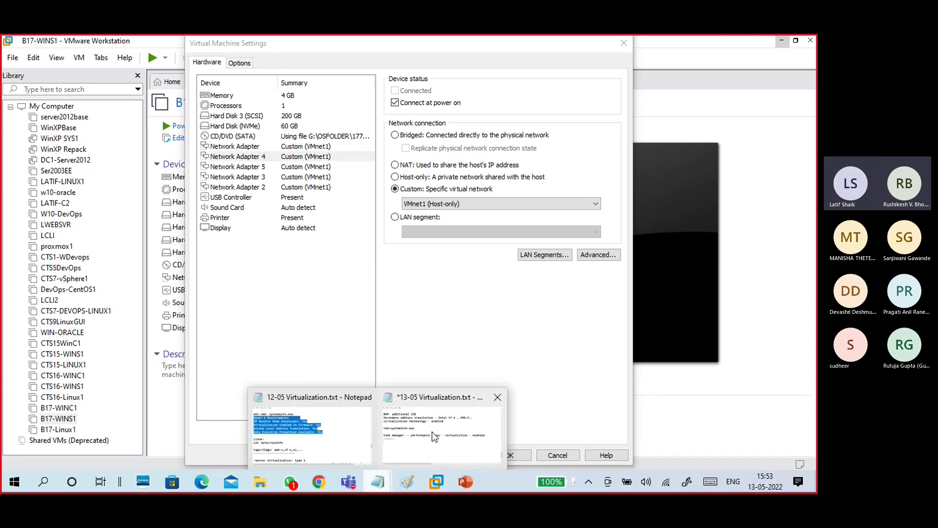
pyautogui.click(430, 424)
pyautogui.scroll(-2, 263, 356)
pyautogui.press('Return')
pyautogui.press('Return')
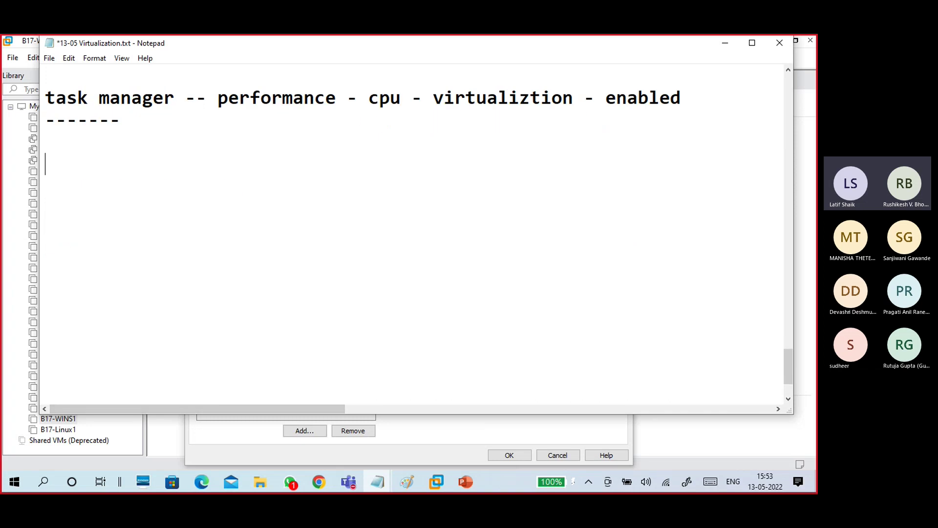
pyautogui.write('NIC Teaming ')
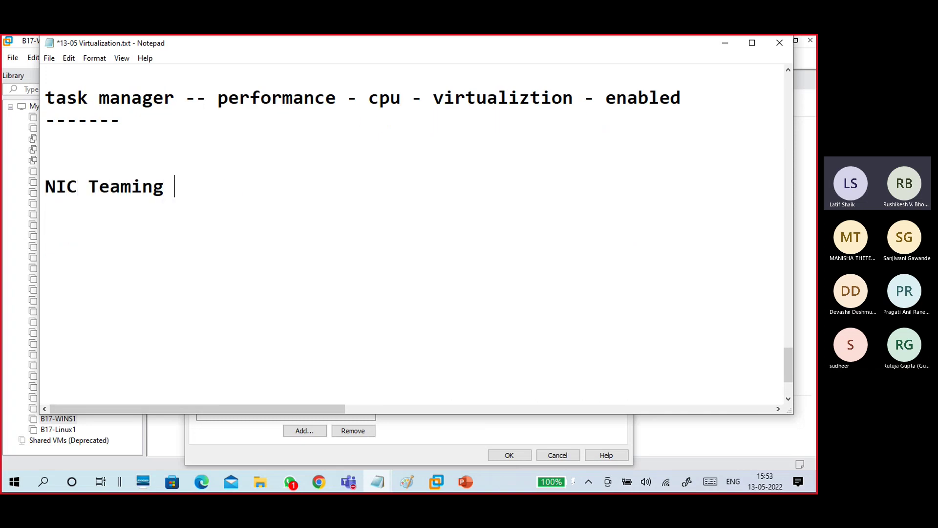
pyautogui.write('-- 4')
pyautogui.press('BackSpace')
pyautogui.press('BackSpace')
pyautogui.write('extra 4 ')
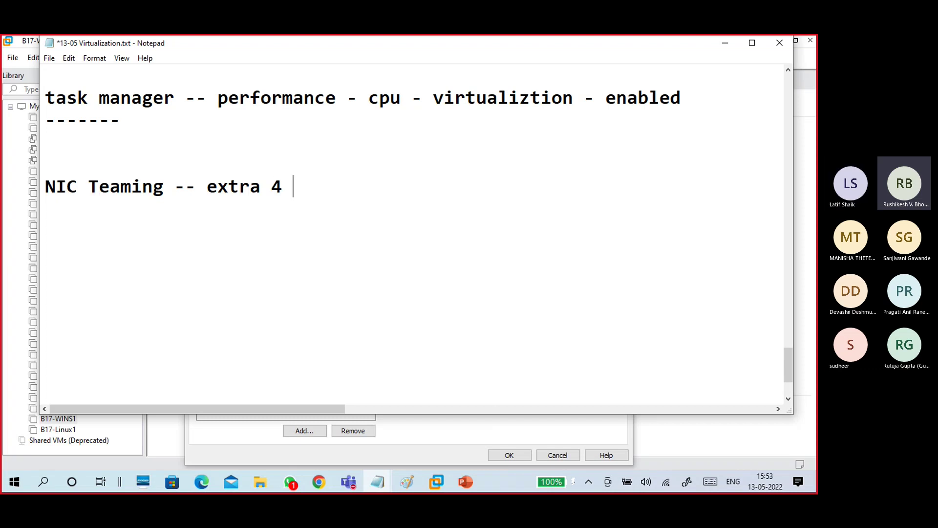
pyautogui.write('nics')
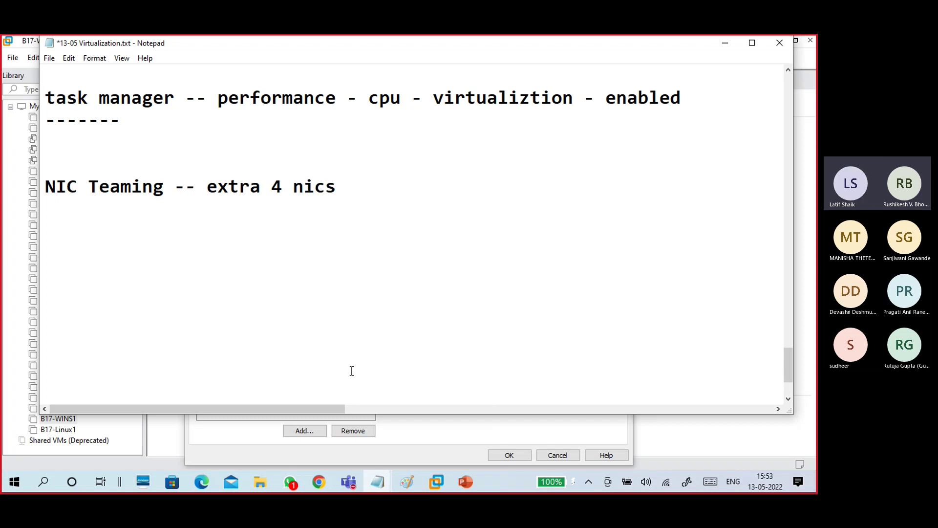
# Switch back to VMware Workstation, review the B17-WINS1 hard disk, memory and processor settings, and apply the hardware configuration.
pyautogui.click(726, 43)
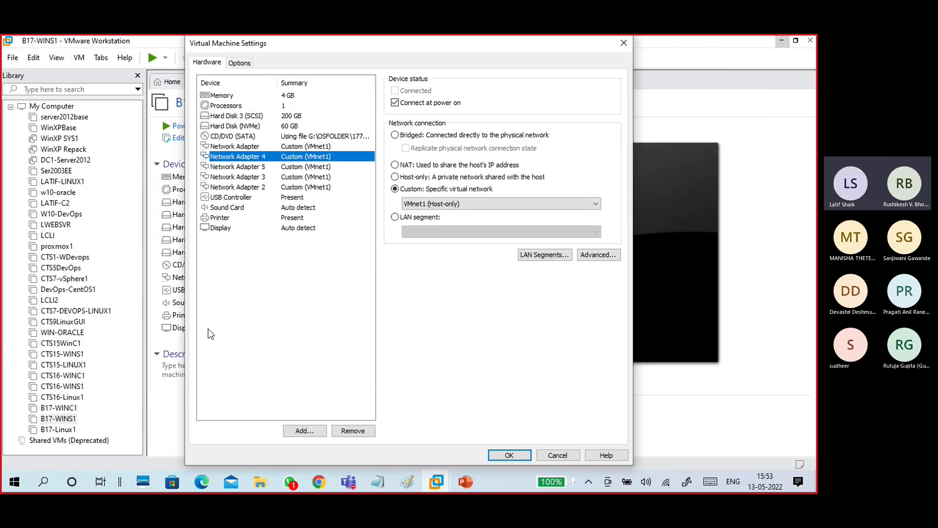
pyautogui.click(273, 293)
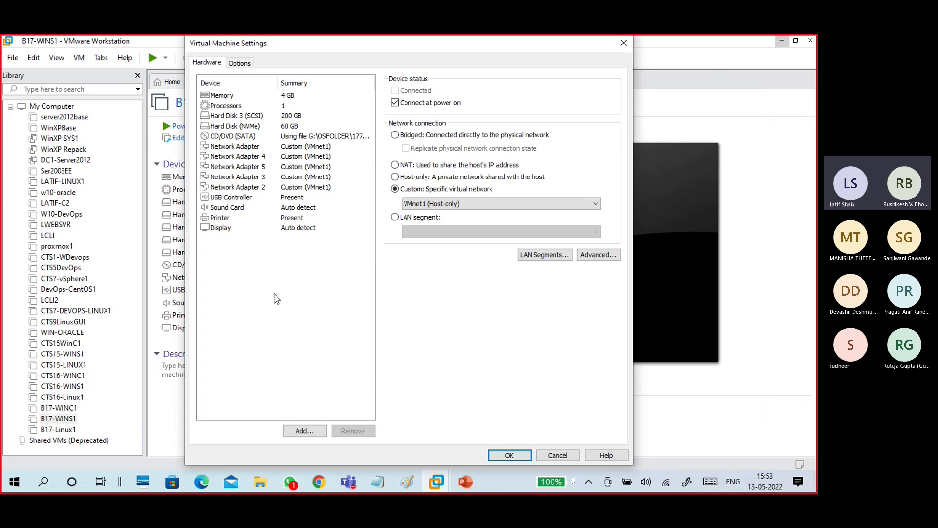
pyautogui.click(270, 115)
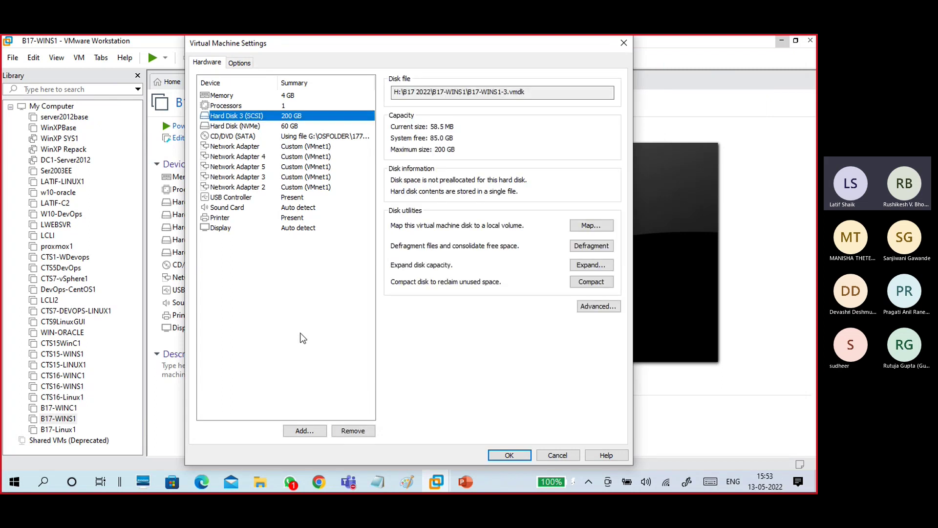
pyautogui.click(240, 94)
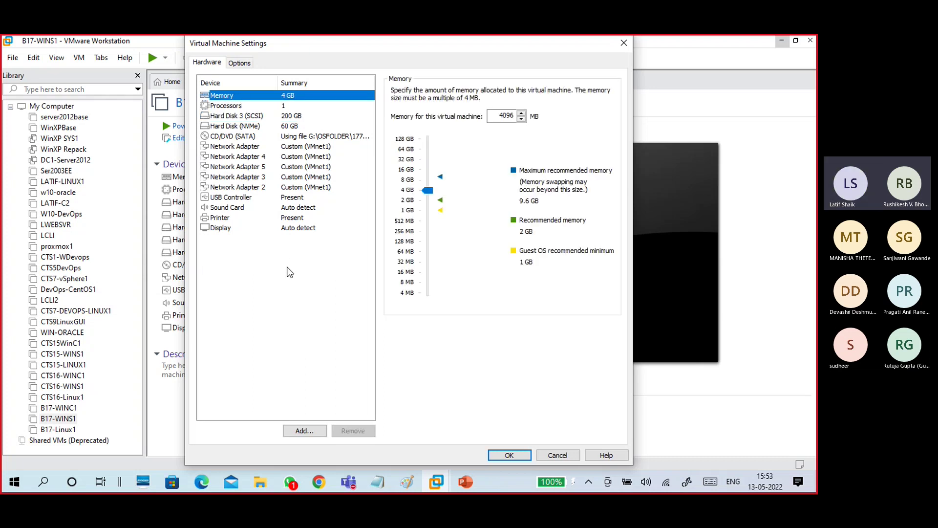
pyautogui.click(227, 107)
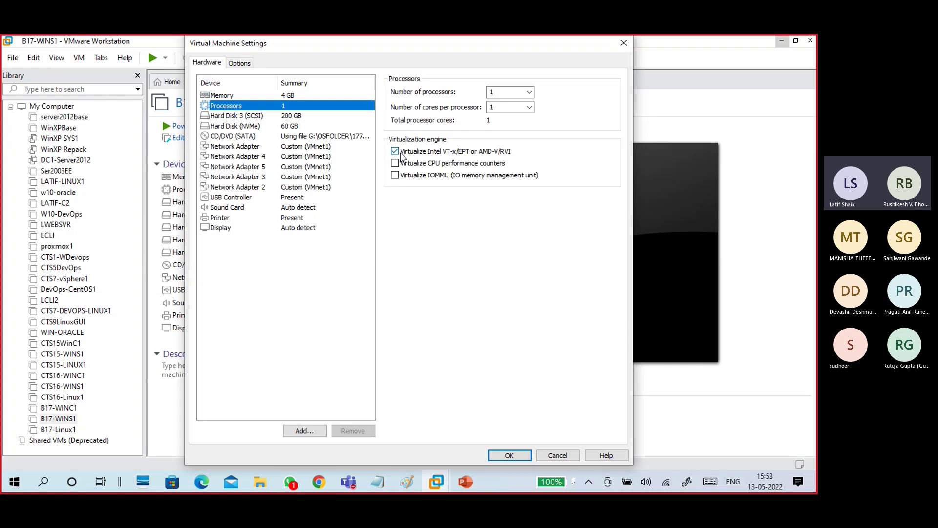
pyautogui.click(503, 454)
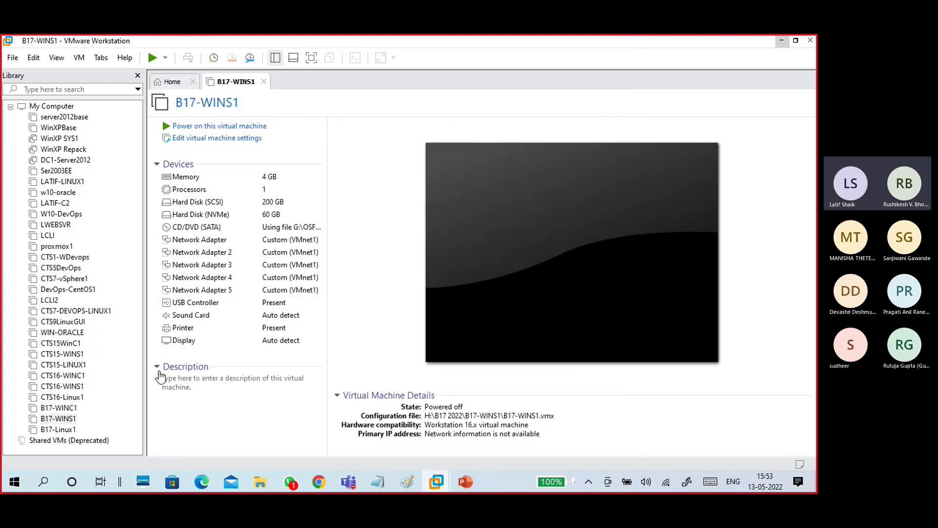
# Open the B17-WINS1 virtual machine's directory in File Explorer and open B17-WINS1.vmx with Notepad.
pyautogui.rightClick(66, 419)
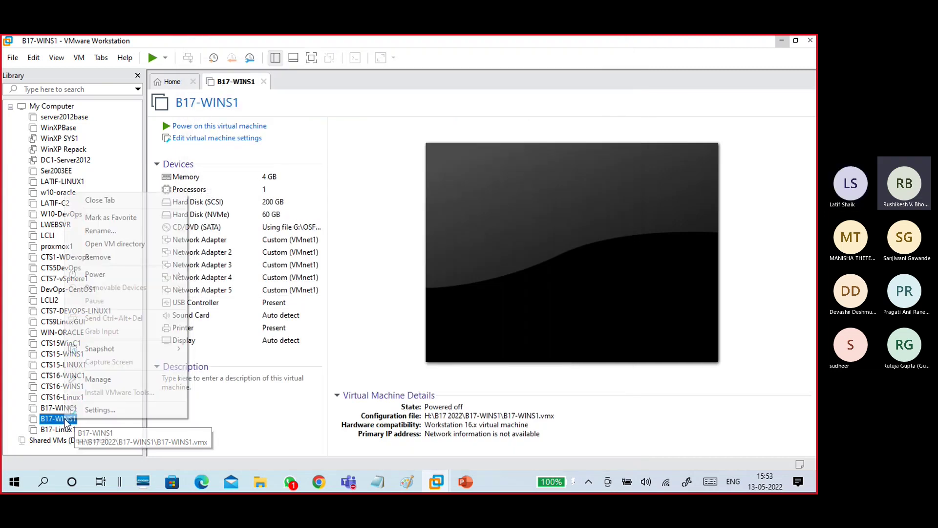
pyautogui.click(134, 251)
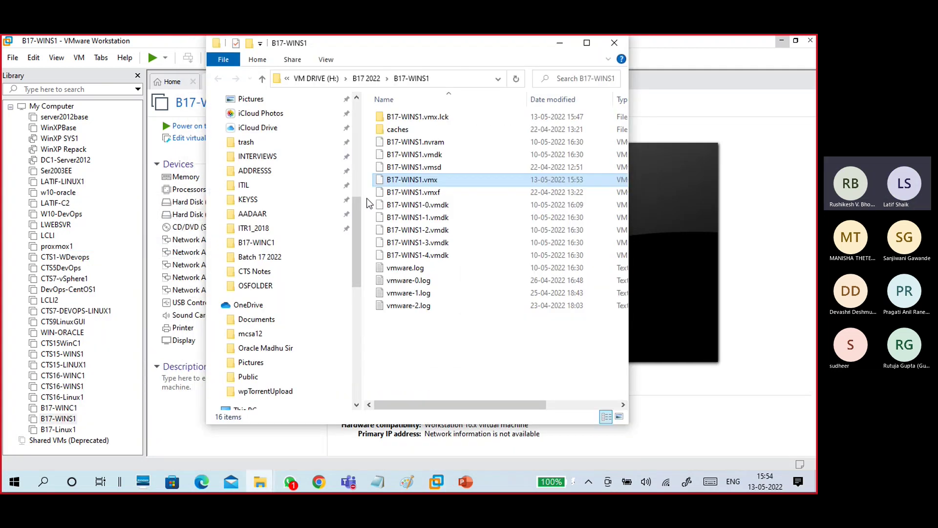
pyautogui.click(587, 42)
pyautogui.click(240, 178)
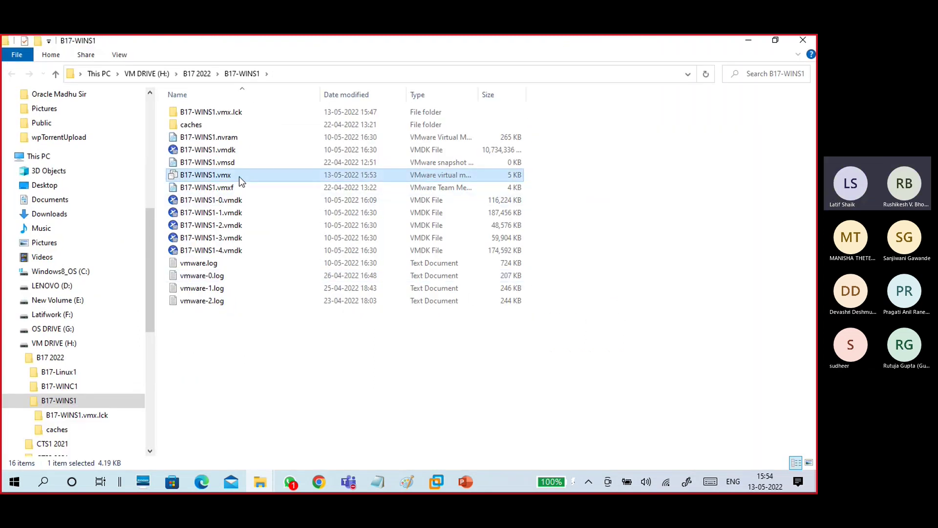
pyautogui.doubleClick(239, 177)
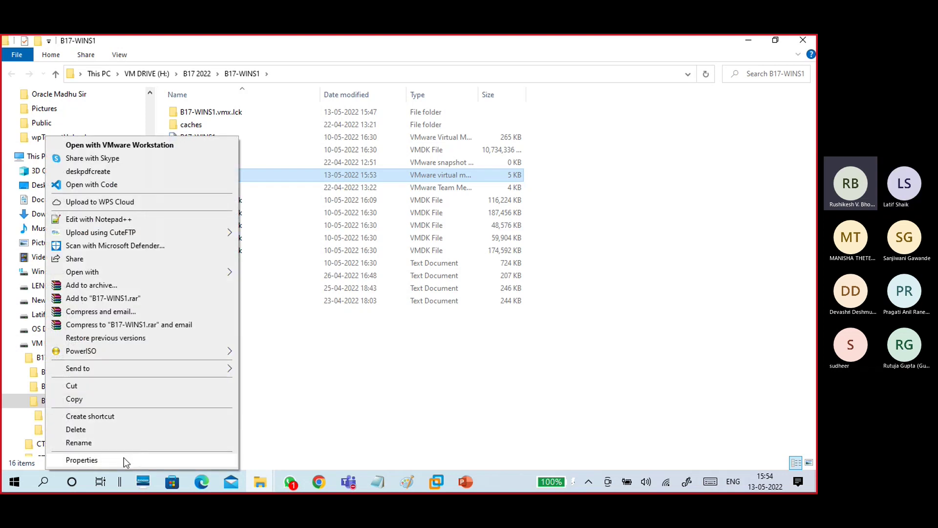
pyautogui.moveTo(211, 272)
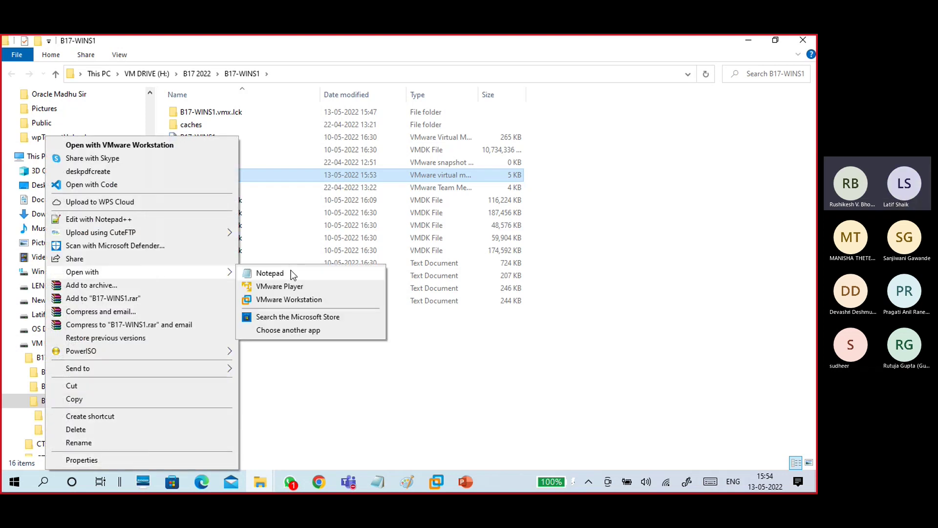
pyautogui.click(291, 274)
# Locate and highlight the vhv.enable = "TRUE" line in B17-WINS1.vmx.
pyautogui.scroll(-13, 358, 335)
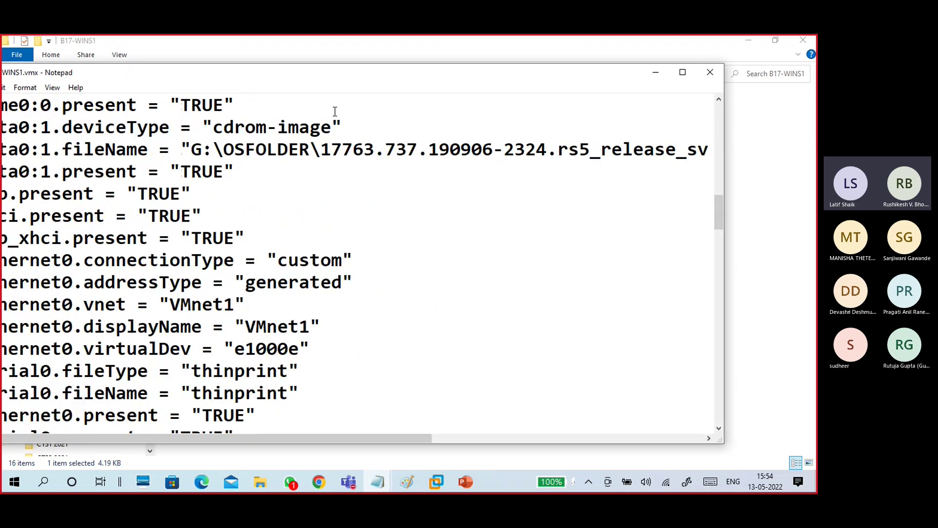
pyautogui.moveTo(491, 67); pyautogui.dragTo(492, 54)
pyautogui.moveTo(410, 62); pyautogui.dragTo(643, 46)
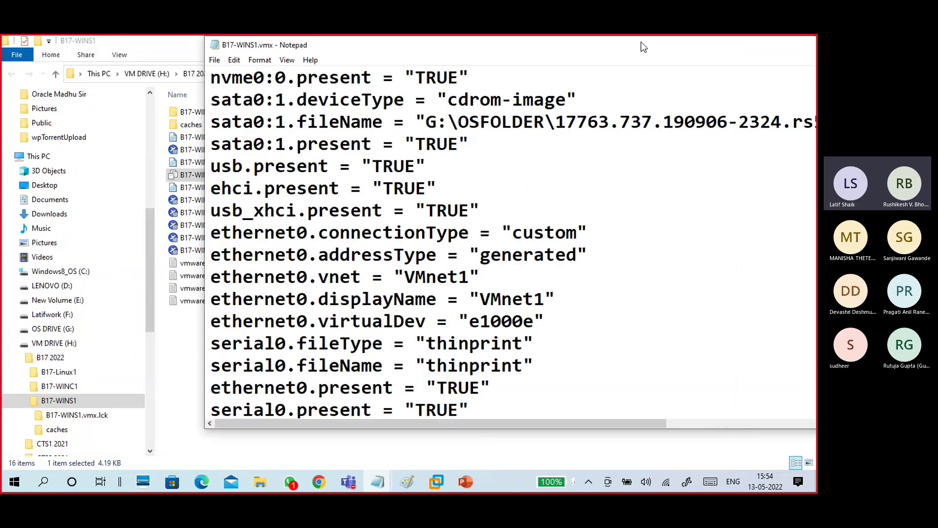
pyautogui.moveTo(494, 51); pyautogui.dragTo(404, 61)
pyautogui.scroll(4, 424, 257)
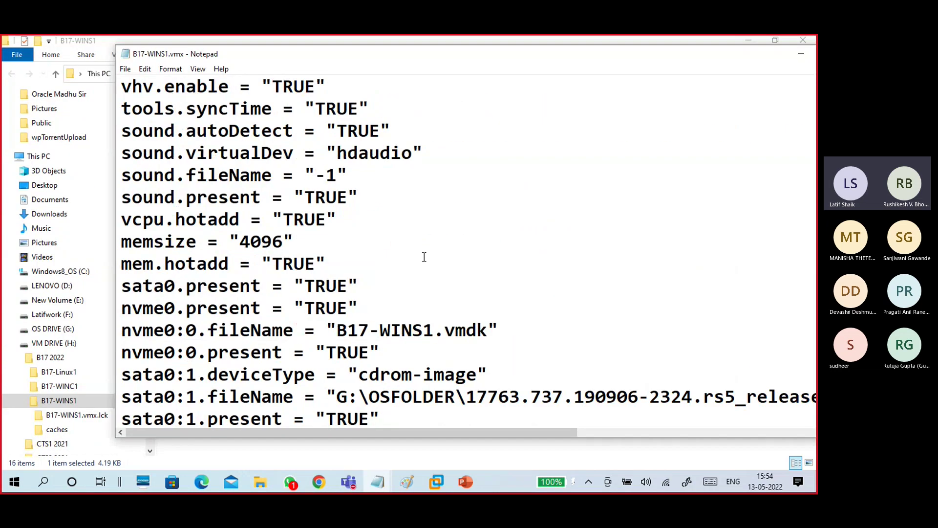
pyautogui.scroll(2, 425, 259)
pyautogui.moveTo(331, 218); pyautogui.dragTo(121, 218)
pyautogui.scroll(2, 283, 287)
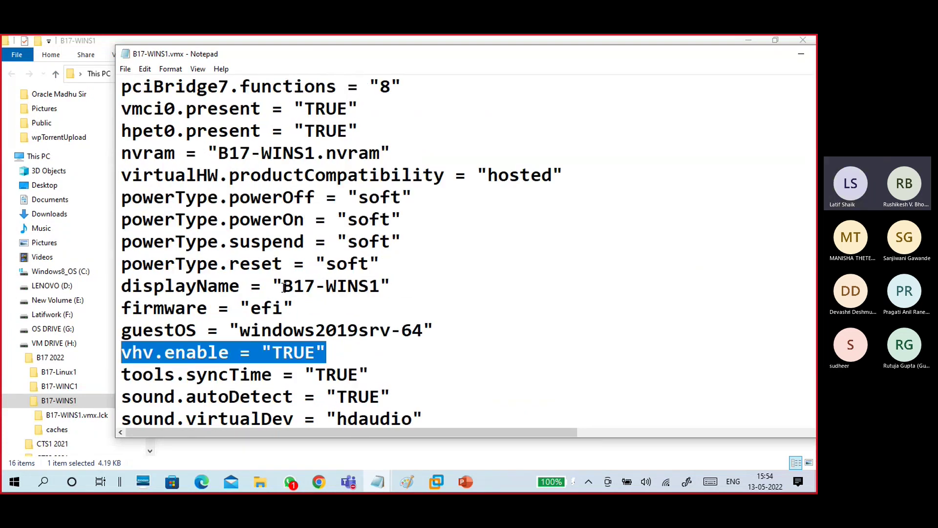
# Highlight the hypervisor.cpuid.v0, mce.enable and vhu.enable lines in B17-WINS1.vmx, and close the file.
pyautogui.scroll(-14, 283, 287)
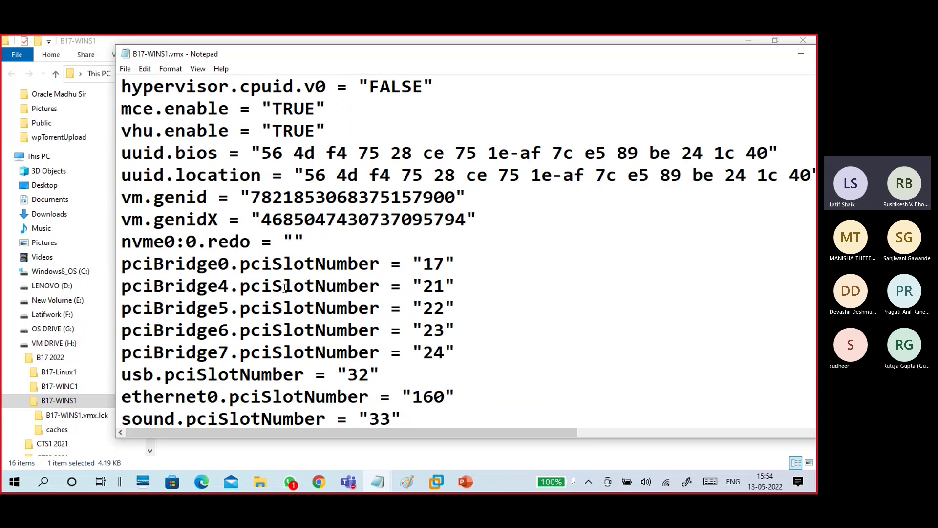
pyautogui.scroll(1, 209, 237)
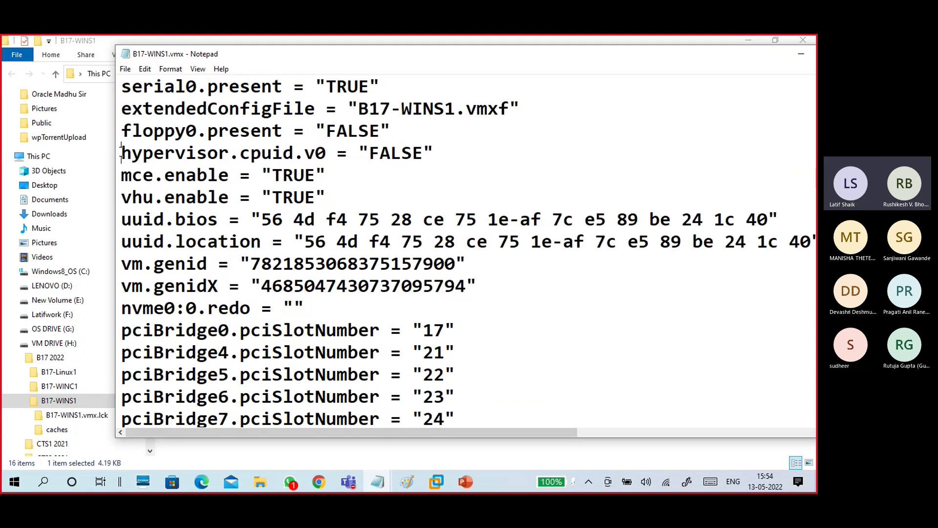
pyautogui.moveTo(122, 153); pyautogui.dragTo(338, 195)
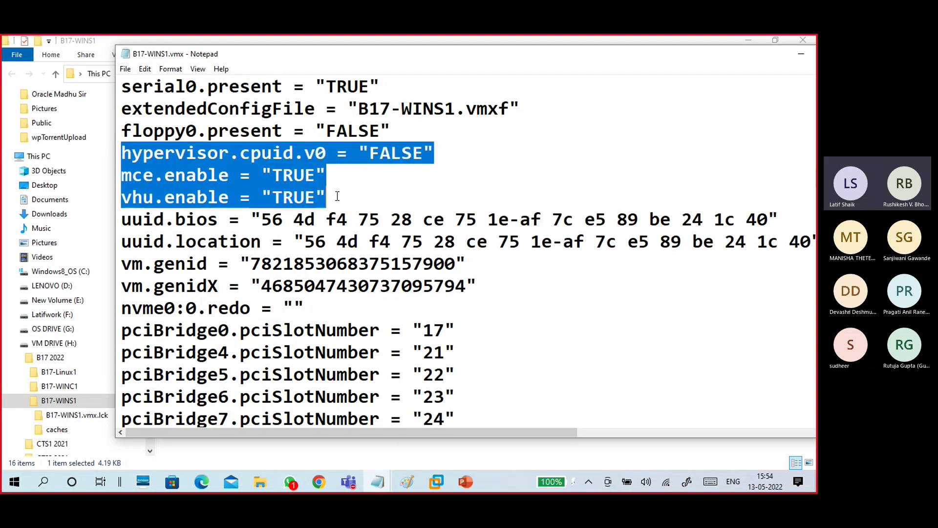
pyautogui.moveTo(337, 196); pyautogui.dragTo(123, 153)
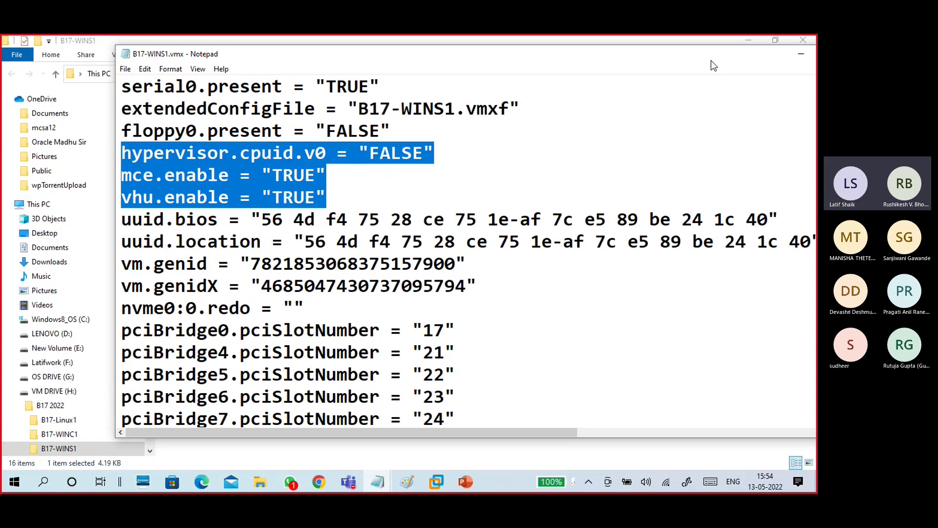
pyautogui.moveTo(711, 60); pyautogui.dragTo(507, 106)
pyautogui.click(650, 98)
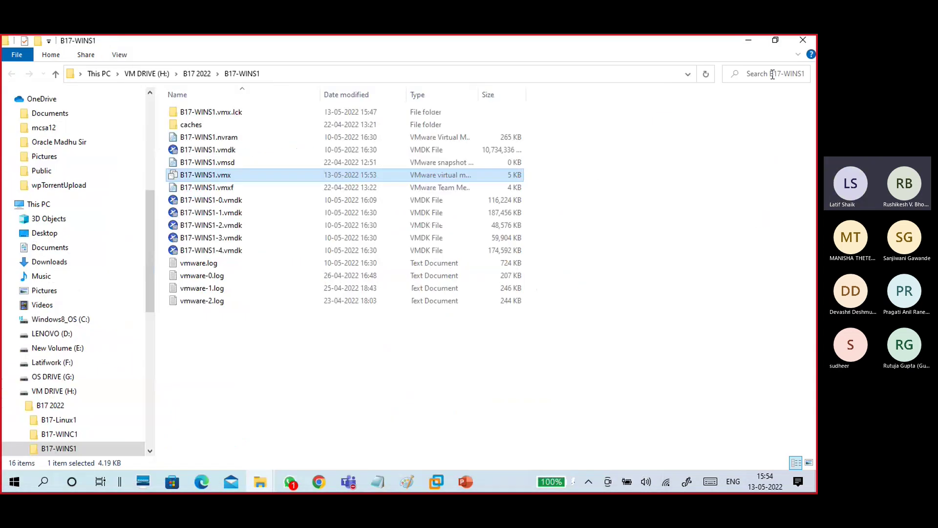
# Close the B17-WINS1 folder window and review the virtual machine's processor virtualization engine settings, accepting them.
pyautogui.click(804, 41)
pyautogui.click(257, 143)
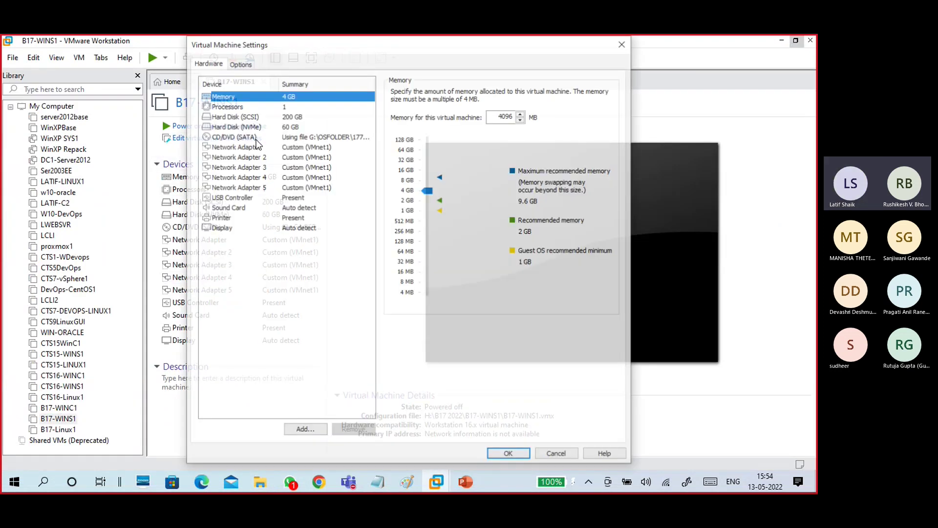
pyautogui.click(231, 104)
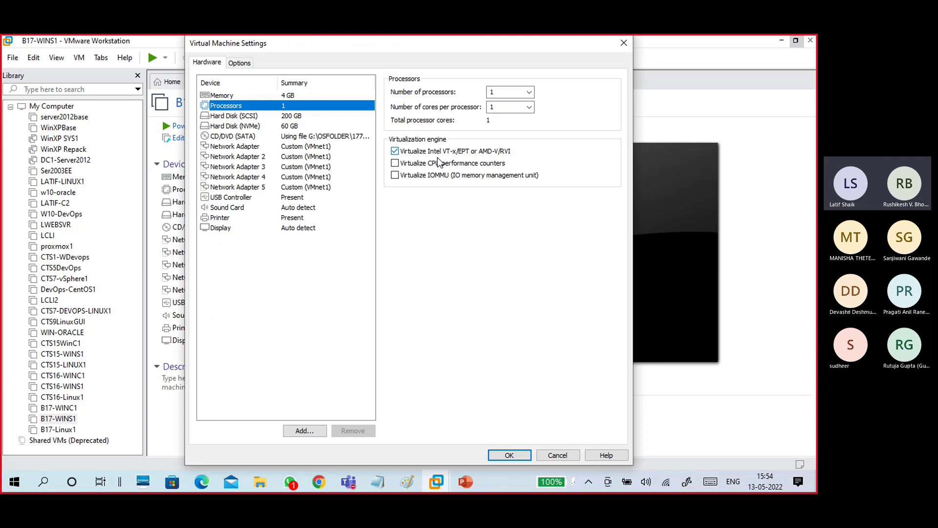
pyautogui.click(510, 455)
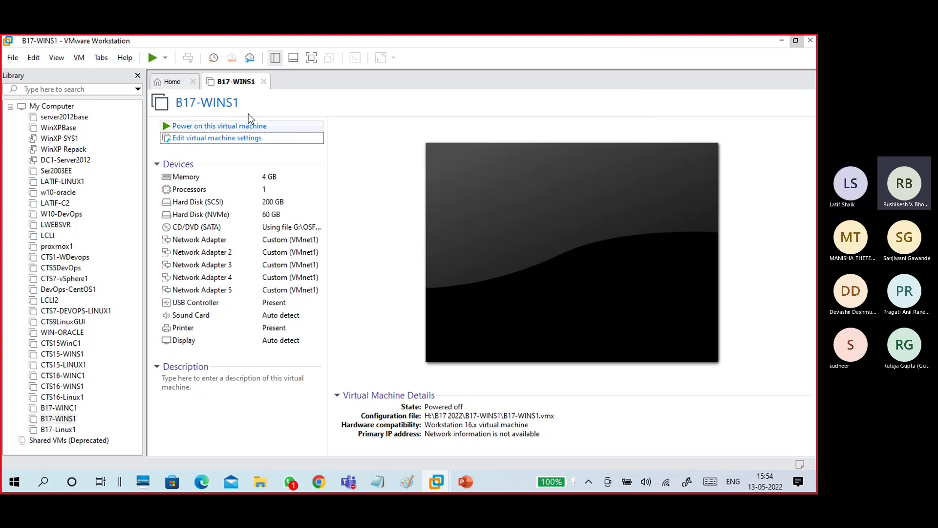
# Hide the virtual machine library and power on B17-WINS1.
pyautogui.click(138, 77)
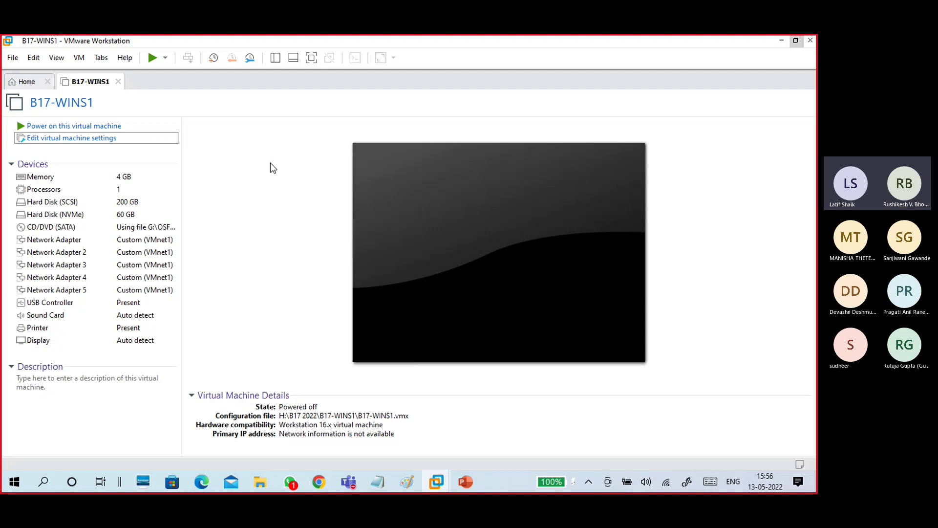
pyautogui.click(110, 126)
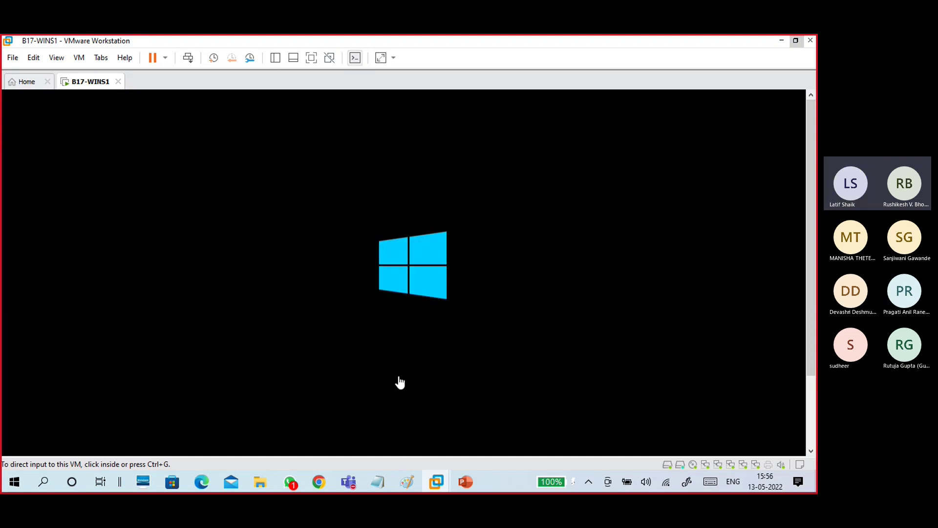
# In the 13-05 Virtualization.txt notes in Notepad, put an asterisk before the NIC Teaming line and remove the blank lines above it.
pyautogui.click(378, 482)
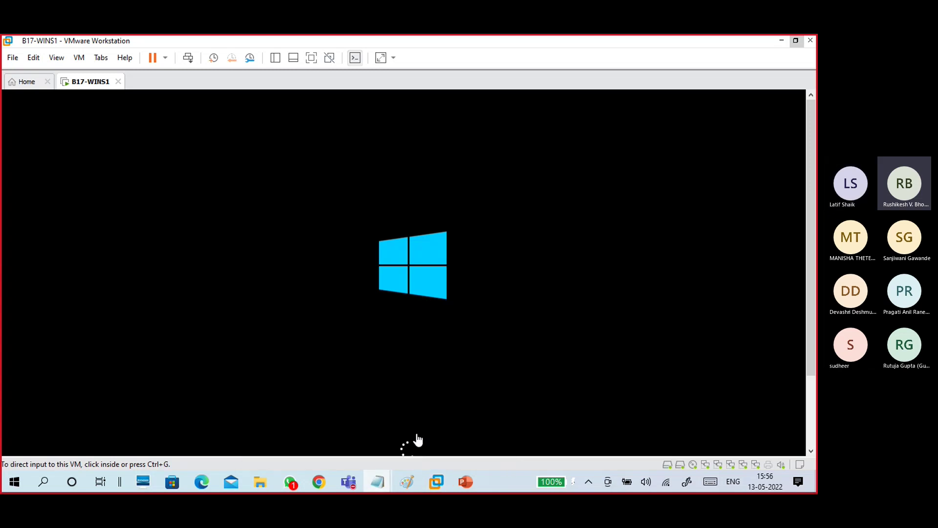
pyautogui.click(260, 143)
pyautogui.click(300, 244)
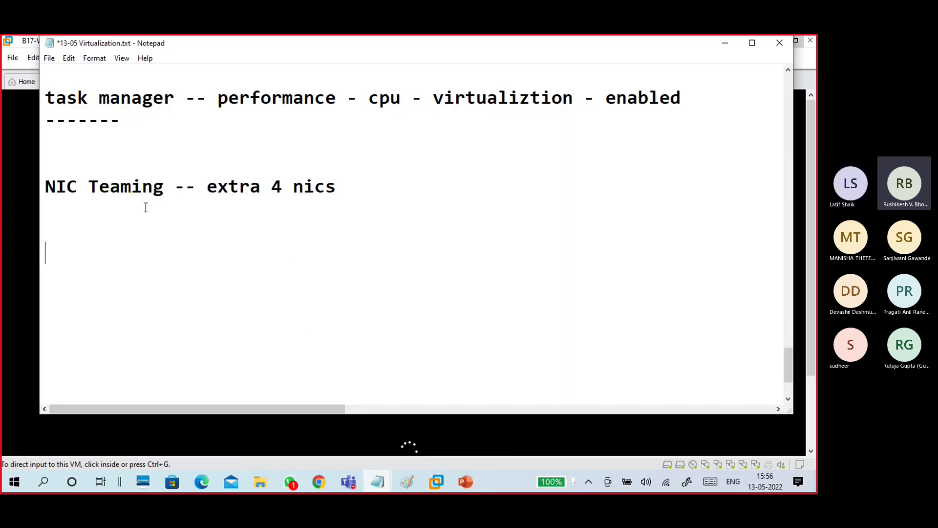
pyautogui.click(46, 186)
pyautogui.write('*')
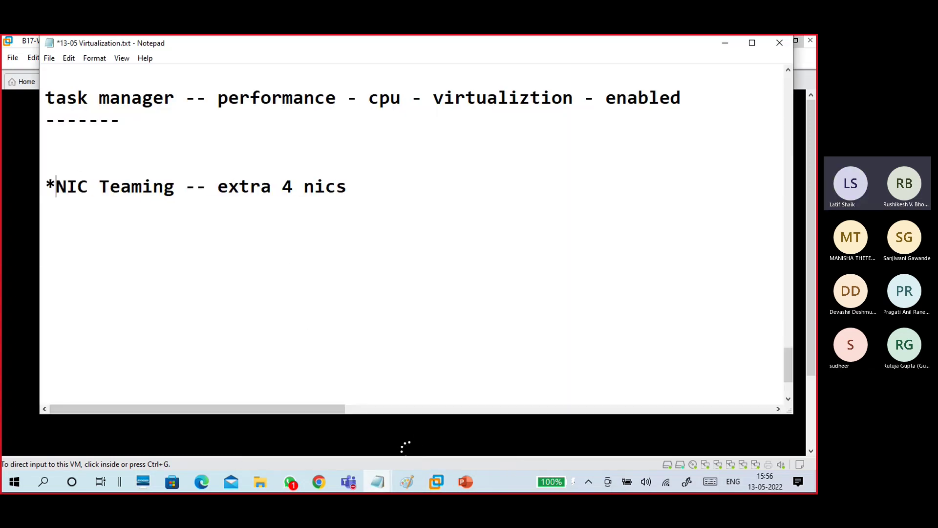
pyautogui.click(63, 161)
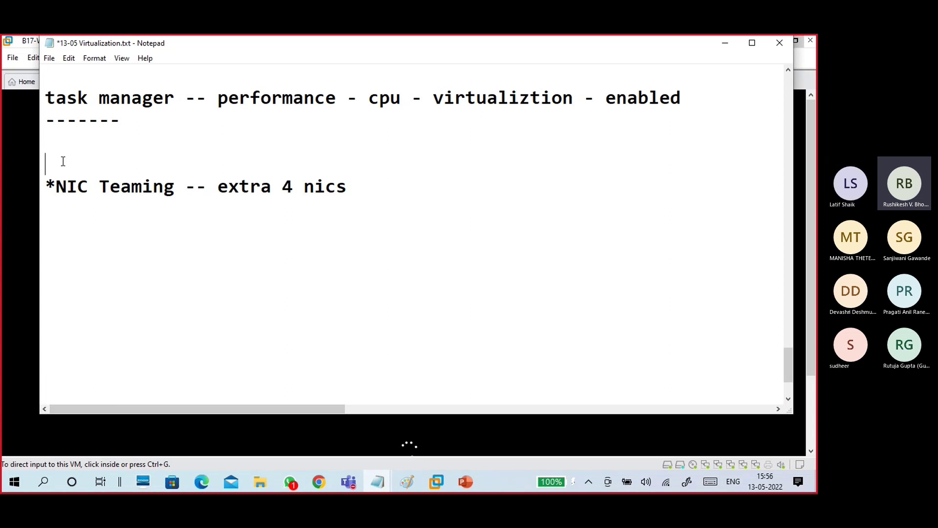
pyautogui.press('BackSpace')
pyautogui.press('BackSpace')
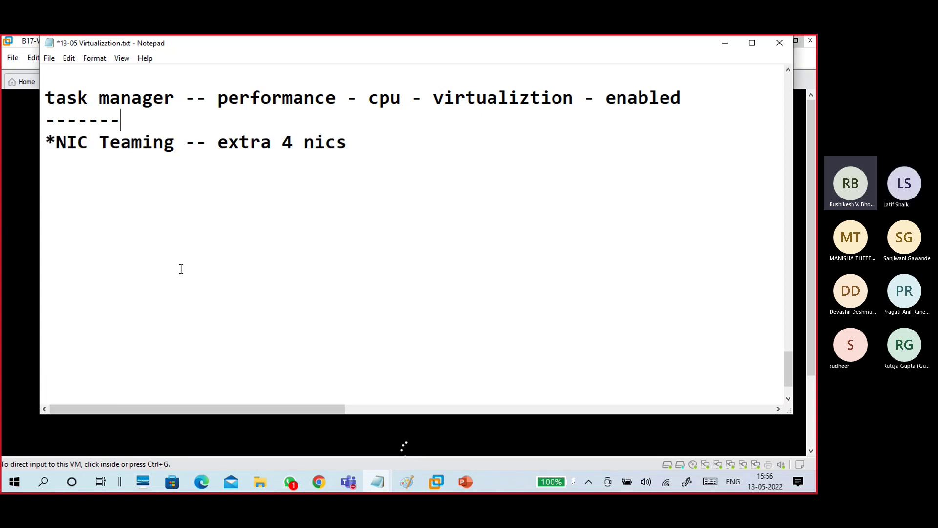
# Add the requirement "NIC -1Gbps" on a new line below "virtualization technology - enabled".
pyautogui.scroll(1, 261, 295)
pyautogui.click(514, 81)
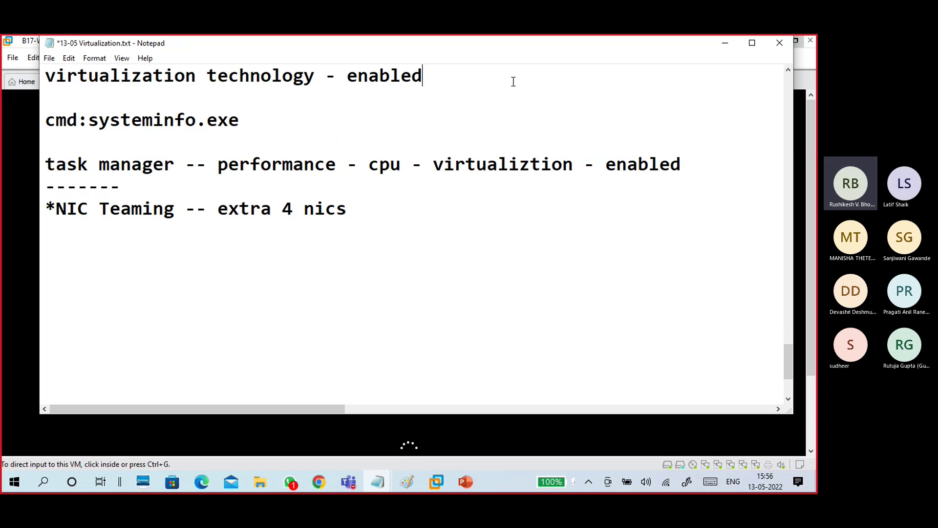
pyautogui.press('Return')
pyautogui.write('NIC ')
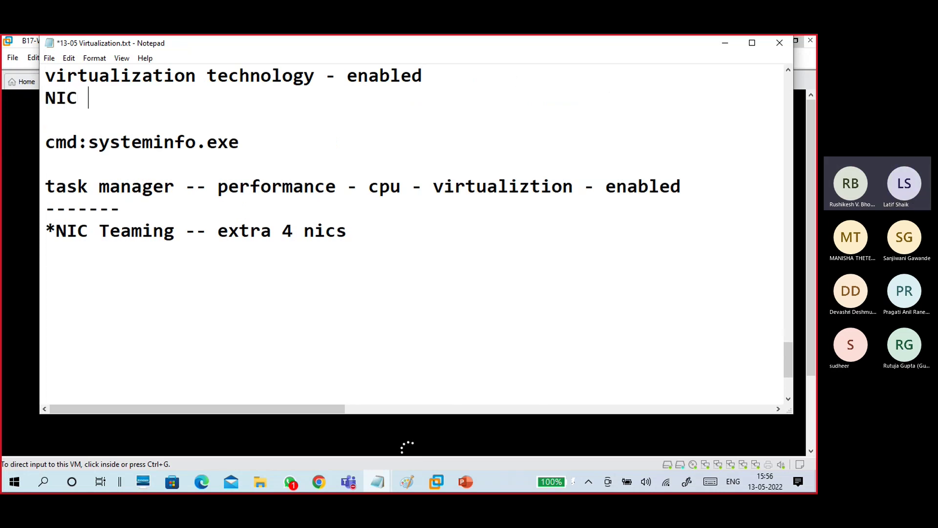
pyautogui.write('-')
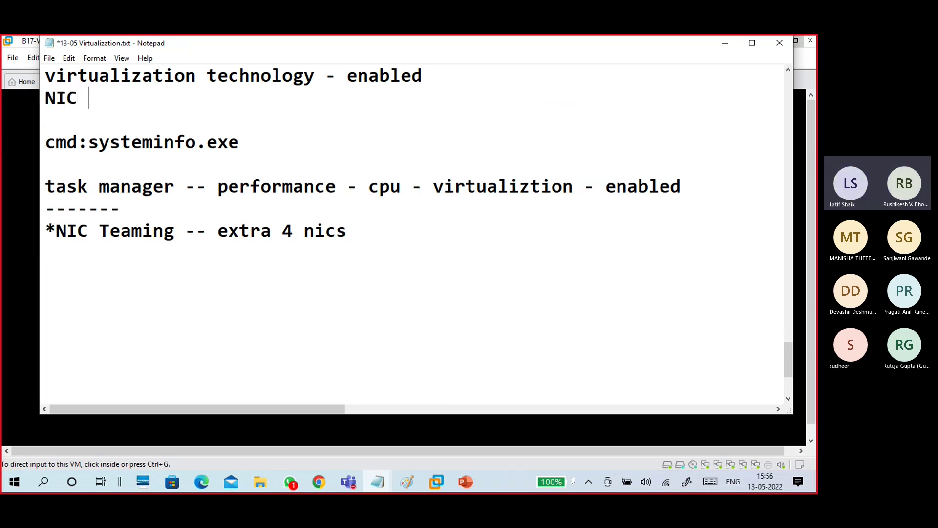
pyautogui.write('1Gp')
pyautogui.press('BackSpace')
pyautogui.write('bps')
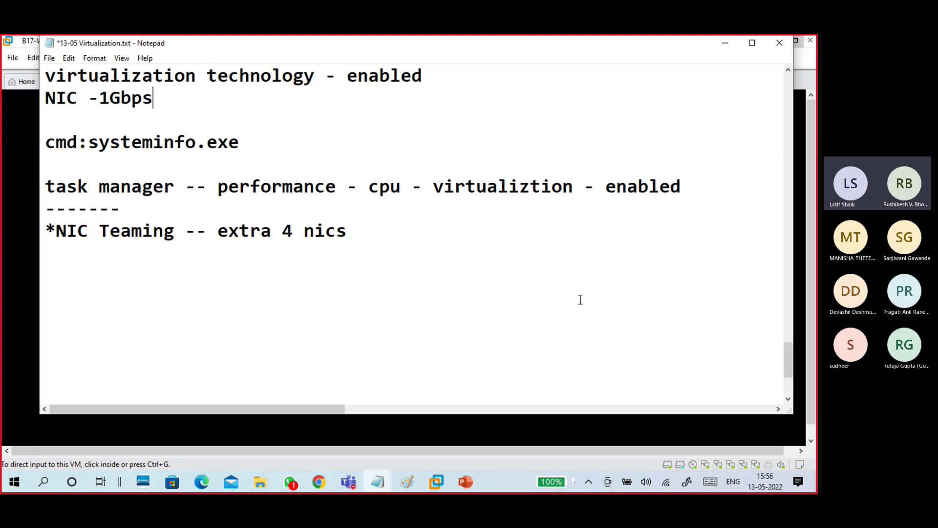
# Start a new line below the NIC Teaming note with the text "Server Manager".
pyautogui.click(295, 260)
pyautogui.scroll(-2, 344, 256)
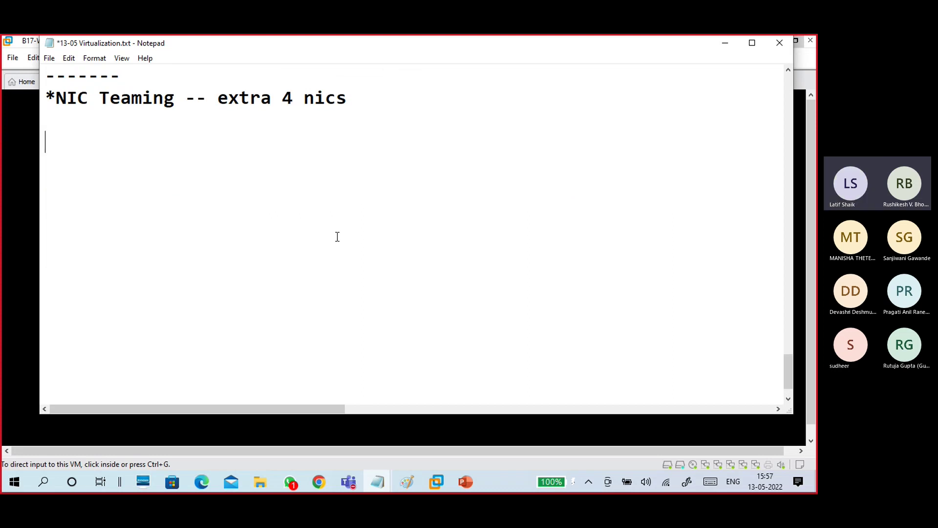
pyautogui.scroll(1, 350, 249)
pyautogui.scroll(-1, 346, 247)
pyautogui.moveTo(419, 44)
pyautogui.mouseDown()
pyautogui.moveTo(461, 473)
pyautogui.moveTo(405, 103)
pyautogui.moveTo(433, 33)
pyautogui.mouseUp()
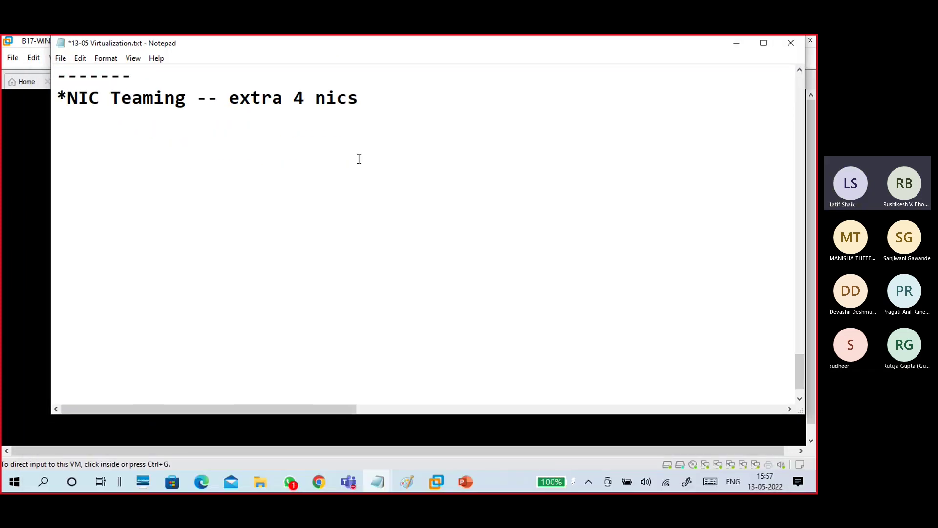
pyautogui.press('Return')
pyautogui.write('Server-')
pyautogui.press('BackSpace')
pyautogui.press('BackSpace')
pyautogui.write('mana')
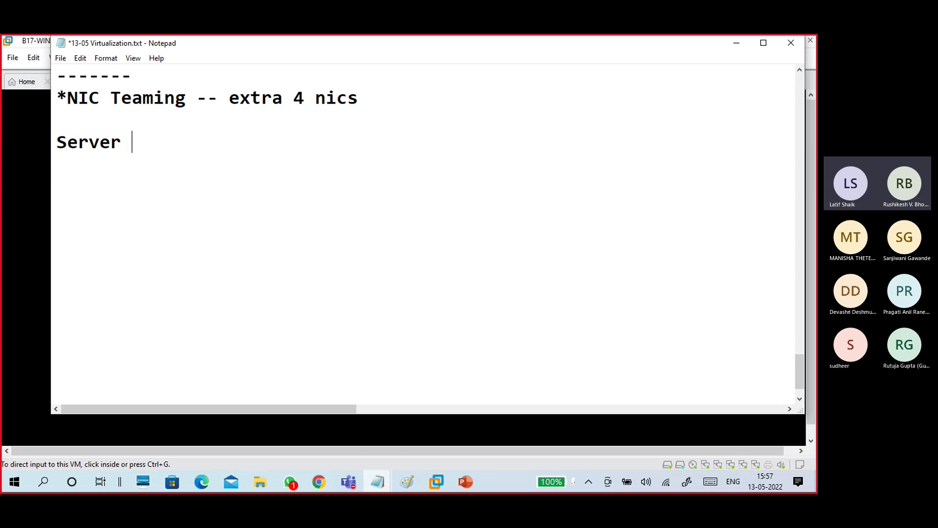
pyautogui.write('ger')
pyautogui.press('Left')
pyautogui.press('Left')
pyautogui.press('Left')
pyautogui.press('Left')
pyautogui.press('Left')
pyautogui.press('Left')
pyautogui.press('BackSpace')
pyautogui.write('M')
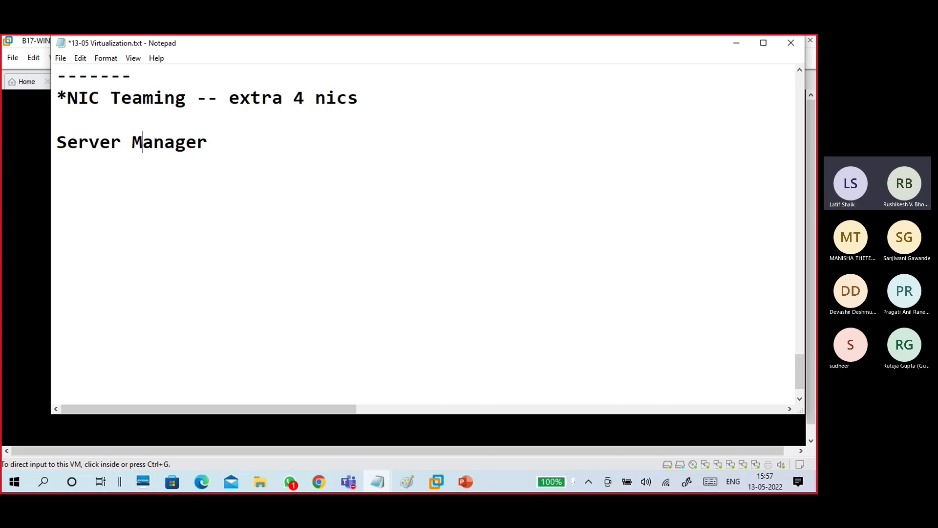
# Extend the Server Manager line with "- Manage -", capitalizing the M in Manage.
pyautogui.click(321, 140)
pyautogui.write('- mang')
pyautogui.write('er')
pyautogui.press('BackSpace')
pyautogui.press('BackSpace')
pyautogui.press('BackSpace')
pyautogui.write('age')
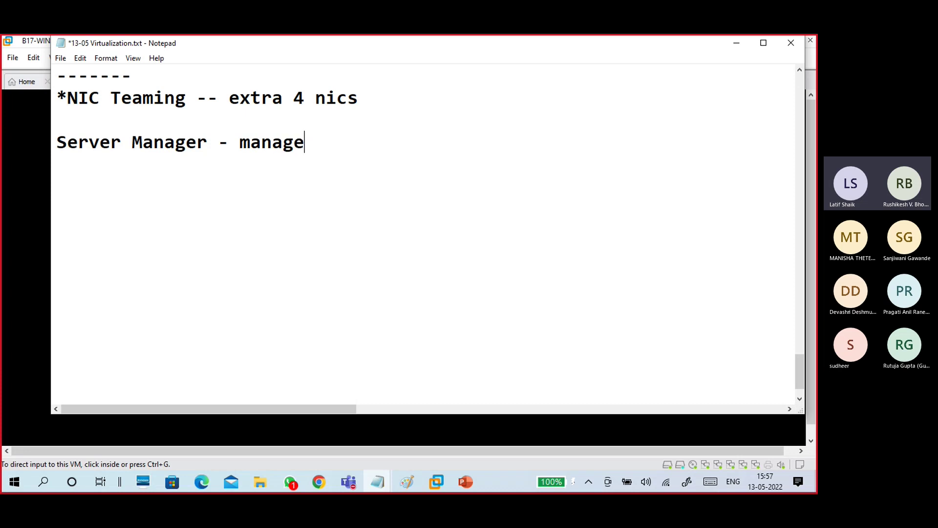
pyautogui.press('Left')
pyautogui.press('Left')
pyautogui.press('Left')
pyautogui.press('Left')
pyautogui.press('Left')
pyautogui.press('Left')
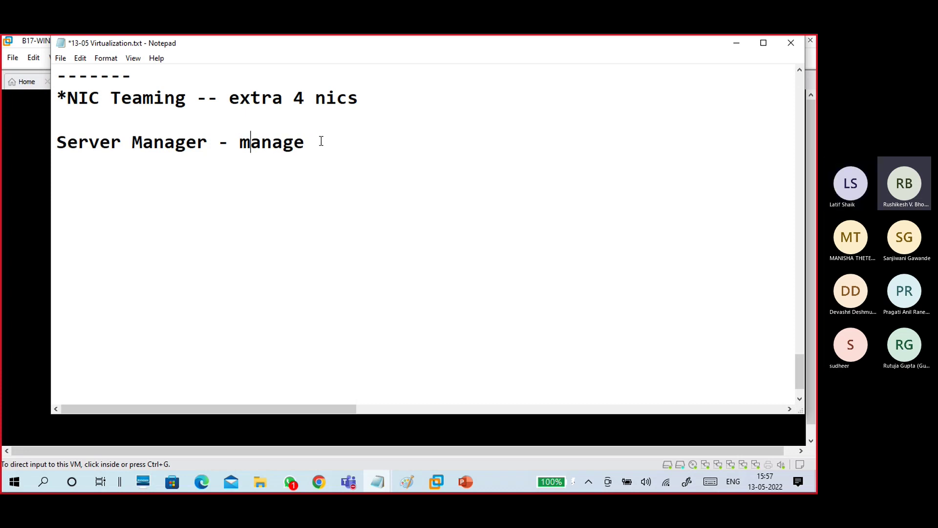
pyautogui.press('BackSpace')
pyautogui.write('M')
pyautogui.click(347, 142)
pyautogui.write('-')
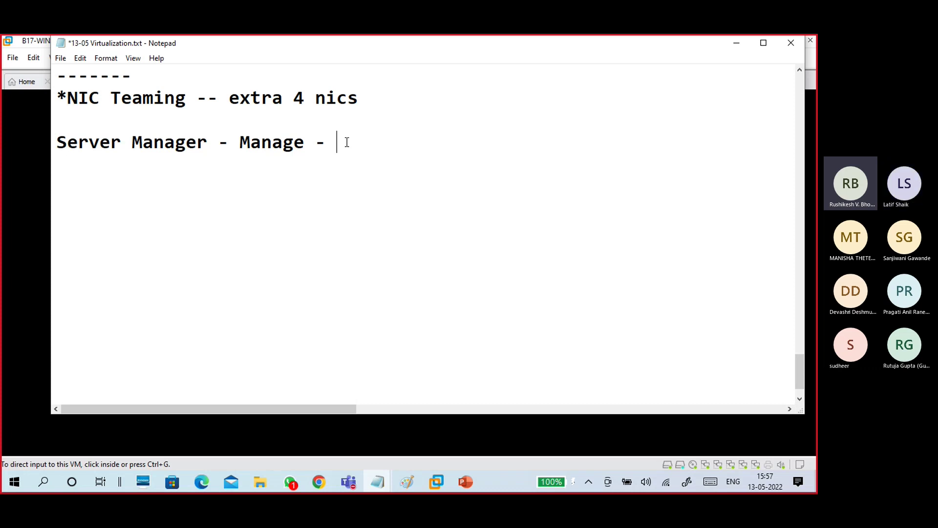
# Complete the Server Manager line with "Add Roles and Features", leaving no trailing hyphen.
pyautogui.write('Add ')
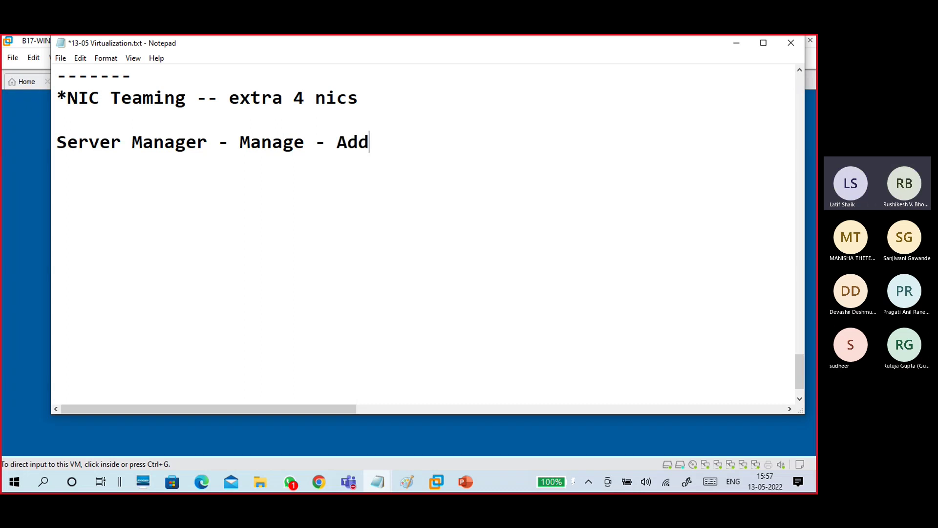
pyautogui.write('Roles ')
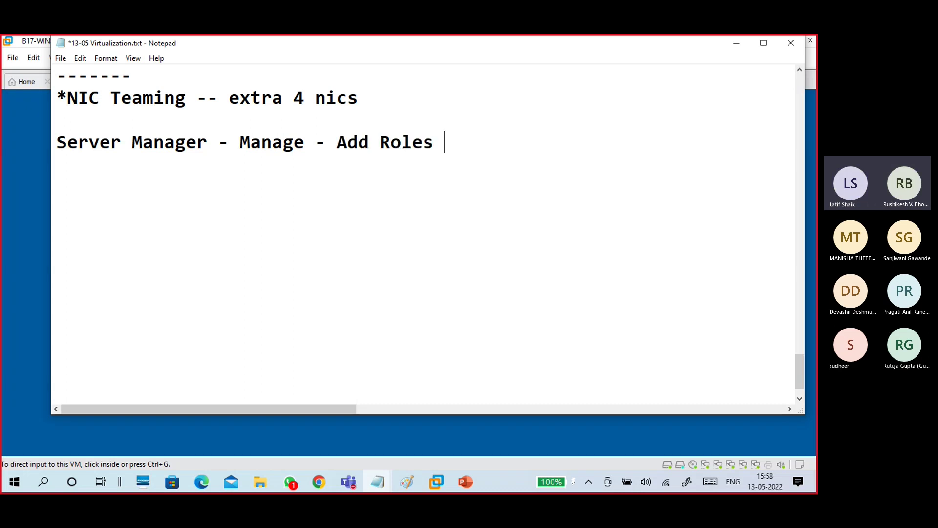
pyautogui.write('and Feat')
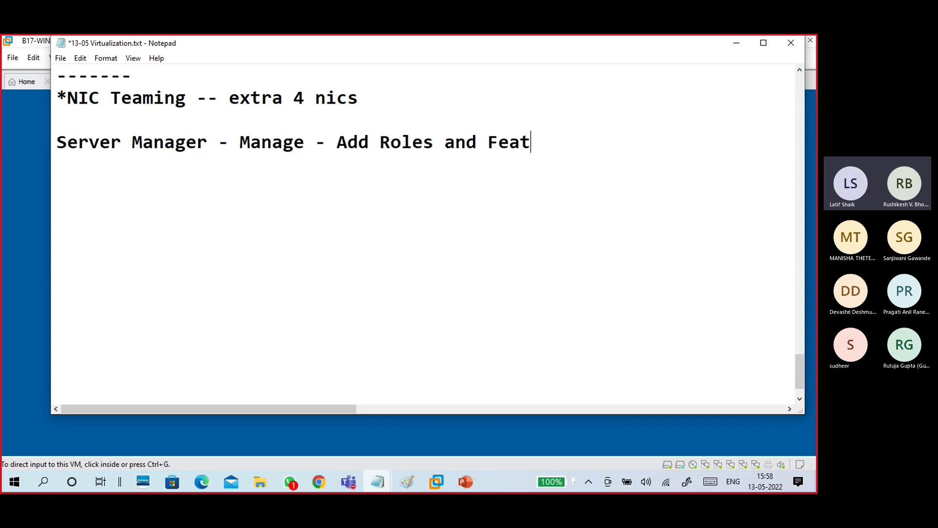
pyautogui.write('ures -')
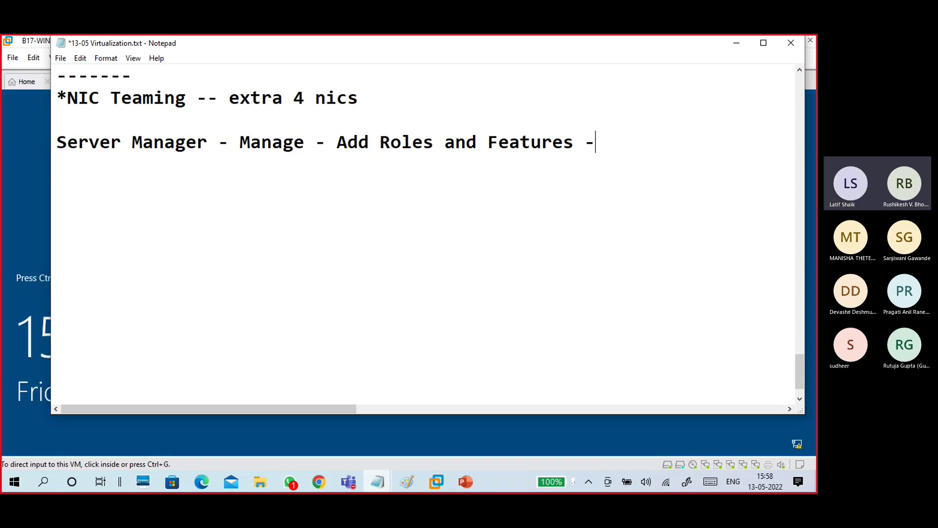
pyautogui.press('BackSpace')
# Add a second instruction line reading "-Next -Next - roles - check Hyper-V [Add Features]".
pyautogui.press('Return')
pyautogui.write('-Next -Next - roles - ')
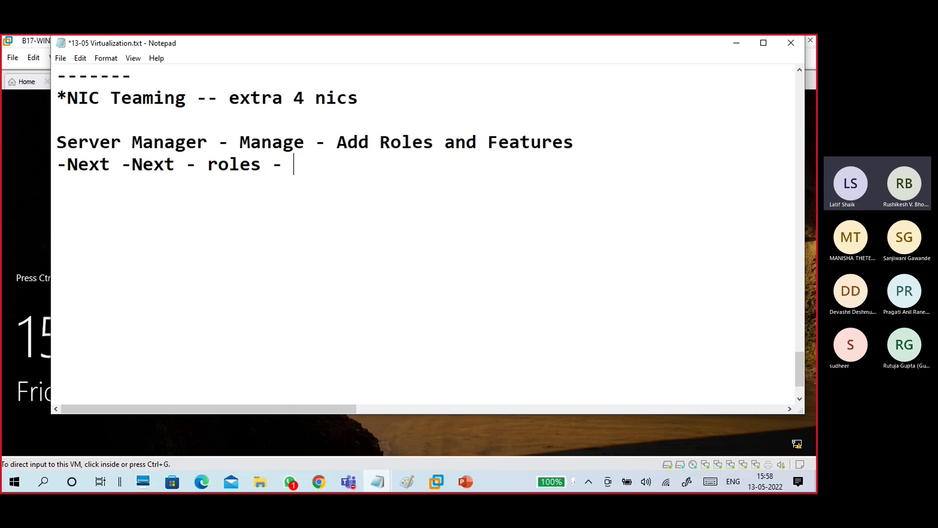
pyautogui.write('check ')
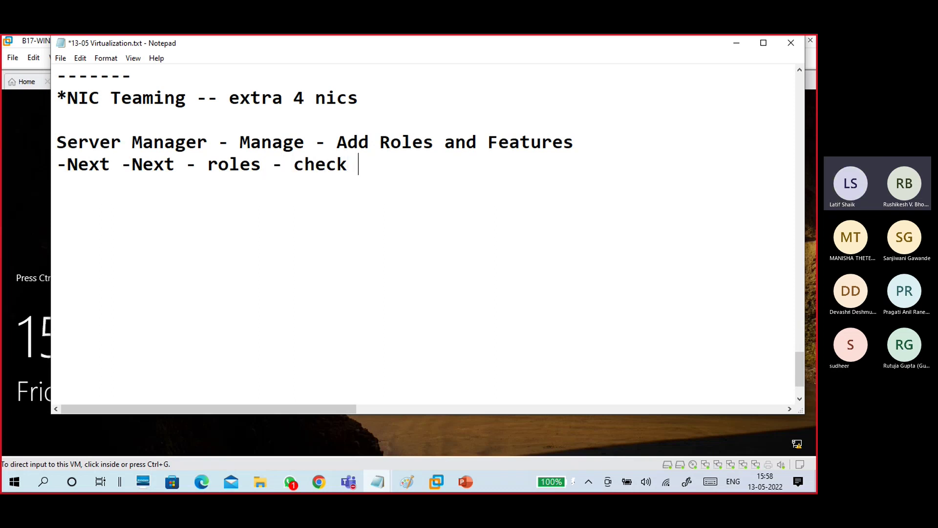
pyautogui.write('Hyper-')
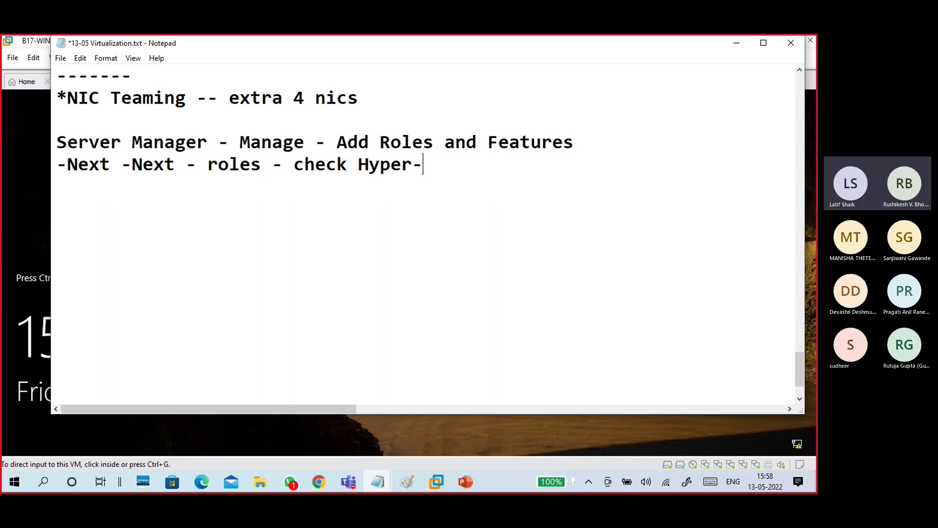
pyautogui.write('V (')
pyautogui.press('BackSpace')
pyautogui.write('[Add ')
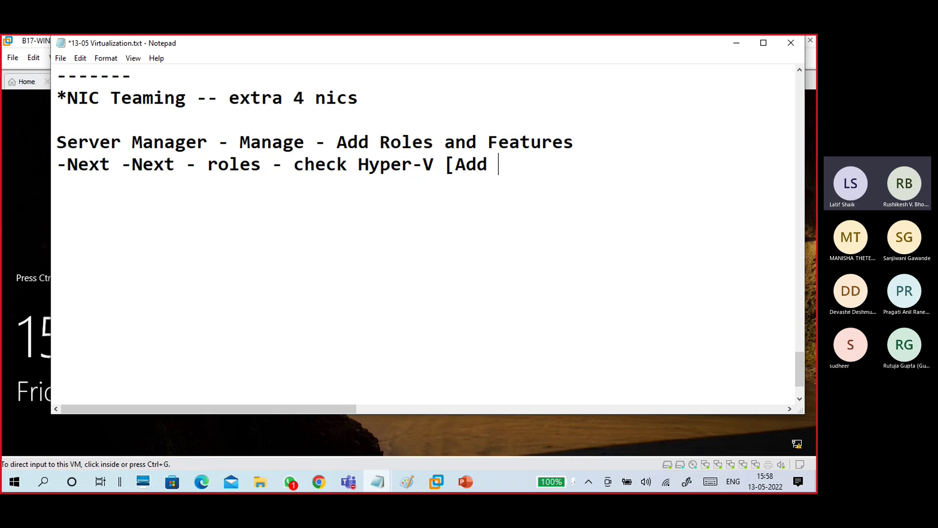
pyautogui.write('Features')
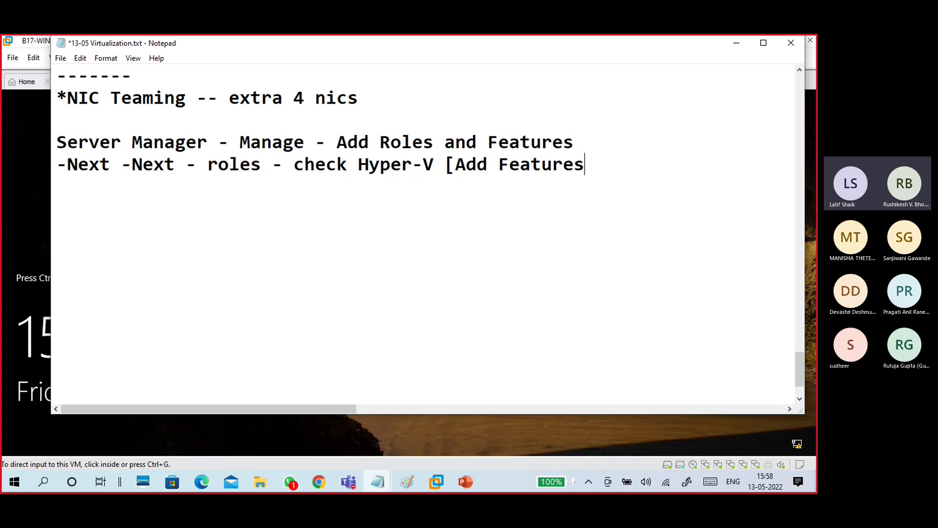
pyautogui.write(']')
# Add a third instruction line reading "-next -next - check restart if required - install", followed by blank space.
pyautogui.press('Return')
pyautogui.write('-next')
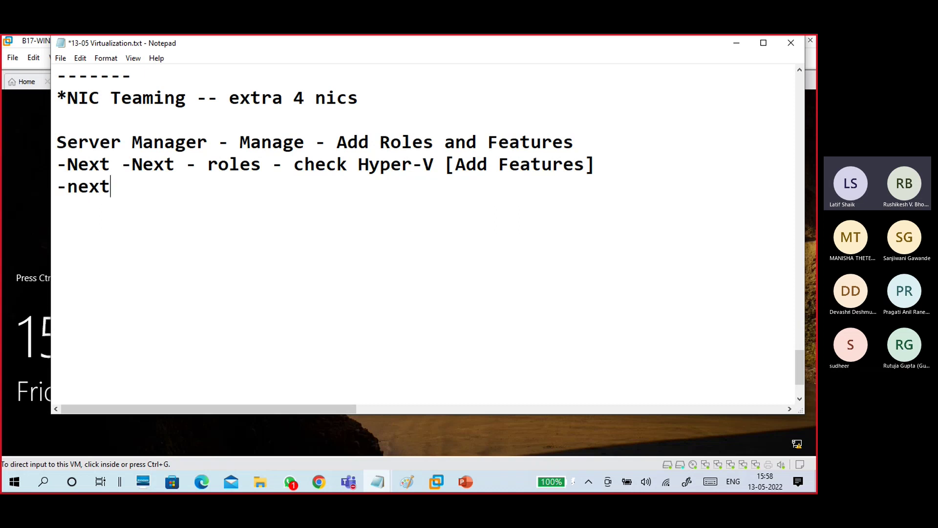
pyautogui.write(' -next - check restart ')
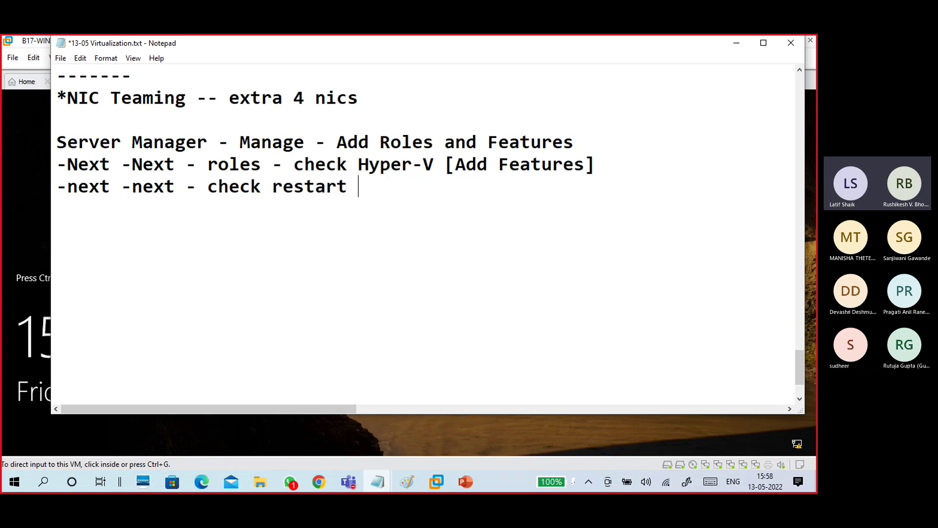
pyautogui.write('if requir')
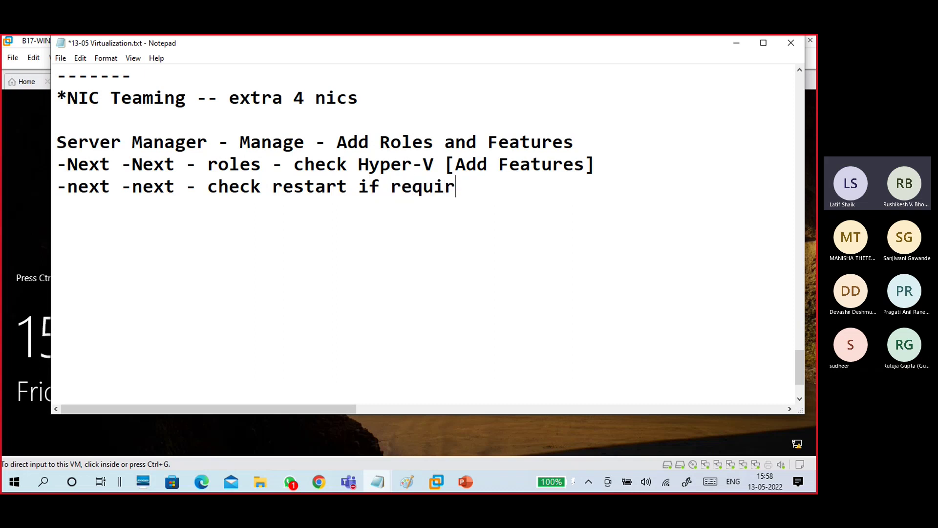
pyautogui.write('ed - install')
pyautogui.press('Return')
pyautogui.press('Return')
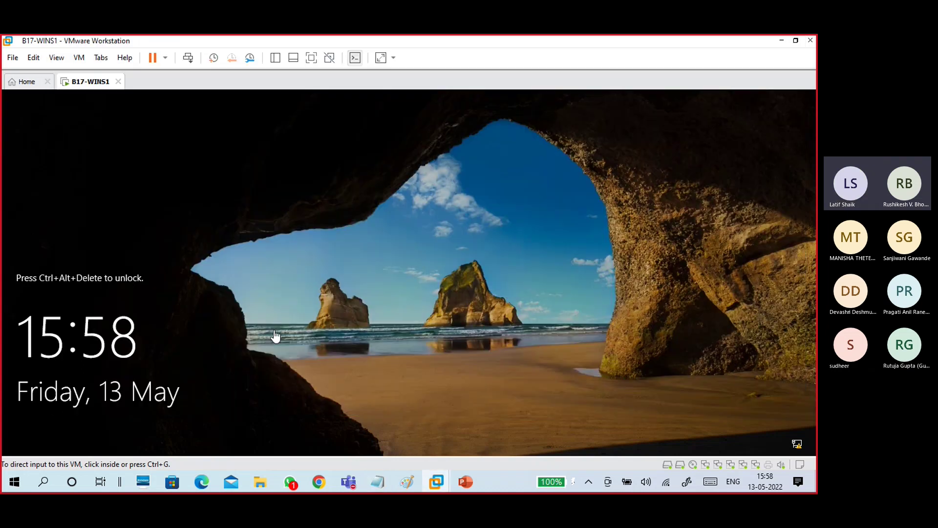
# Unlock the B17-WINS1 virtual machine and sign in with the account password.
pyautogui.click(274, 334)
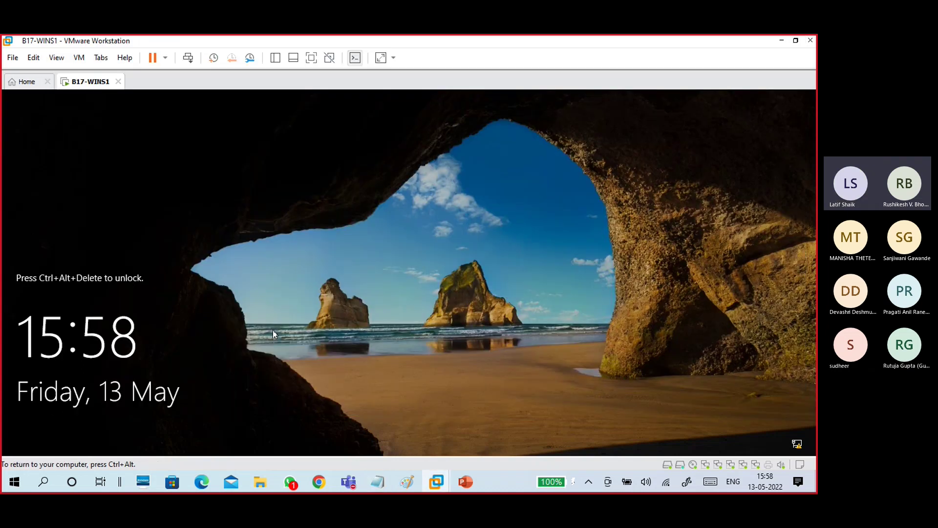
pyautogui.press('ctrl+alt+Insert')
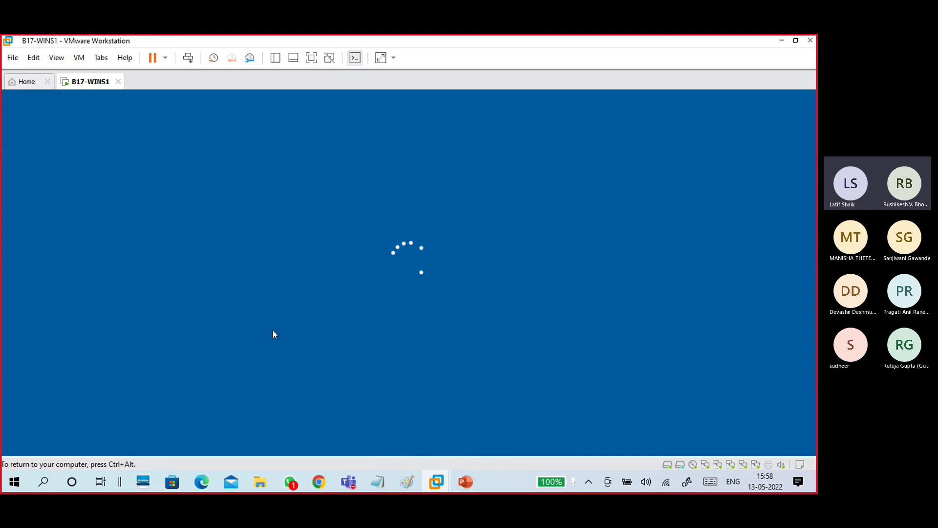
pyautogui.write('••••••••')
pyautogui.press('Return')
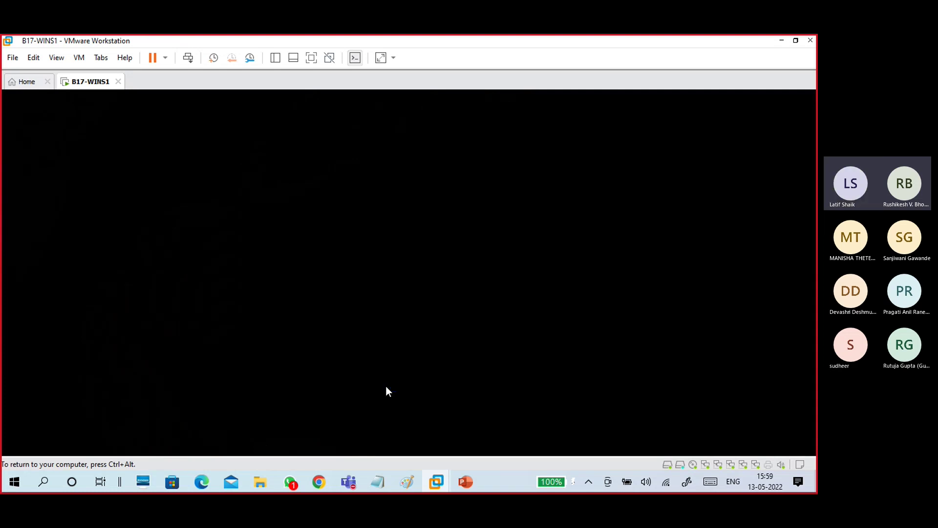
# Switch to the Notepad notes and insert four blank lines below the "-Next -Next - roles - check Hyper-V [Add Features]" line.
pyautogui.moveTo(378, 482)
pyautogui.click(469, 431)
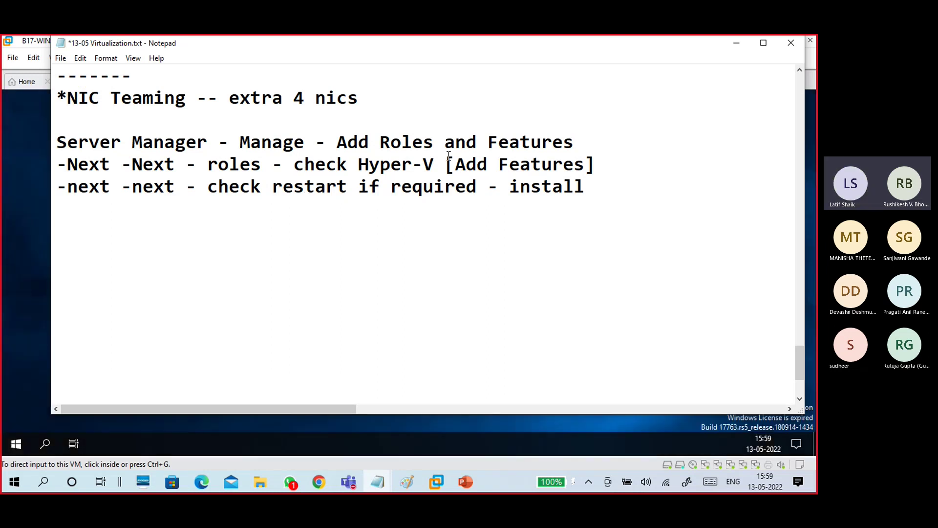
pyautogui.click(603, 162)
pyautogui.press('Return')
pyautogui.press('Return')
pyautogui.press('Return')
pyautogui.press('Return')
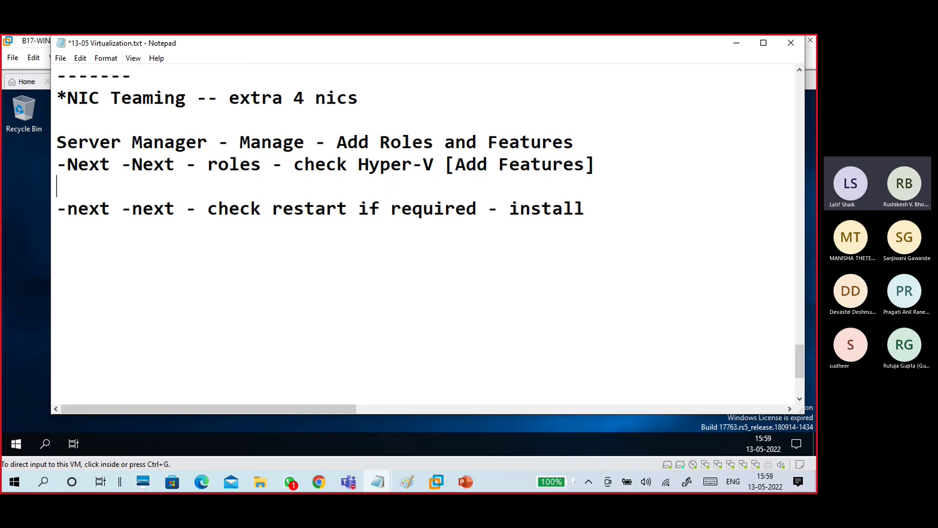
pyautogui.press('Up')
pyautogui.press('Up')
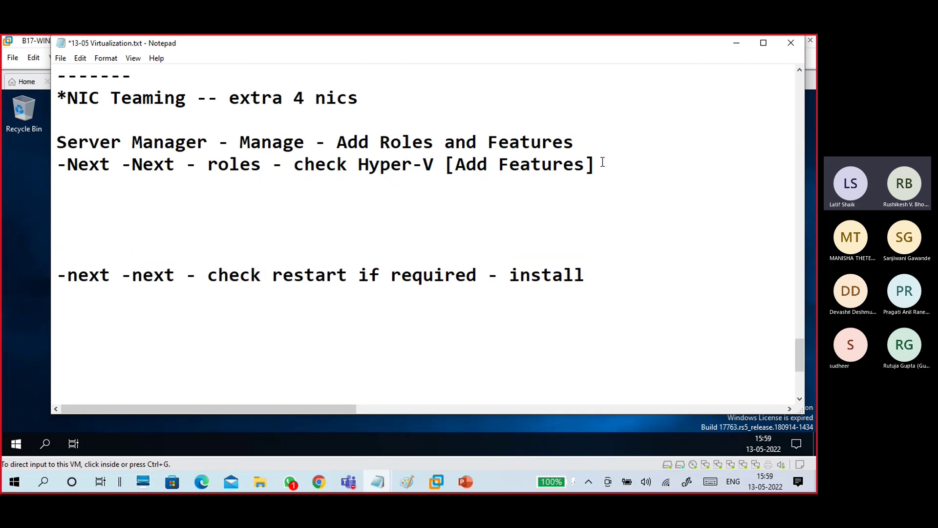
# Return to the virtual machine, dismiss the Windows Admin Center notice, and examine the local server's properties and Ethernet adapters.
pyautogui.click(15, 222)
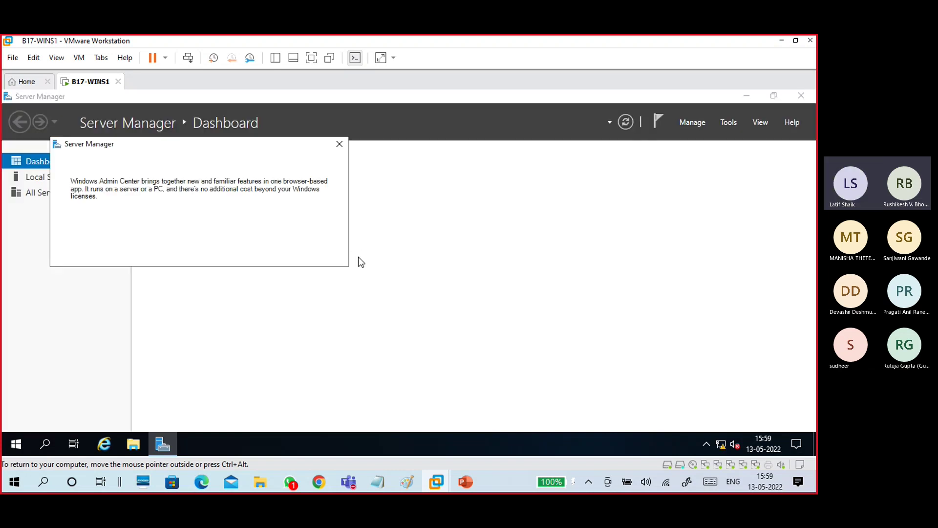
pyautogui.click(341, 147)
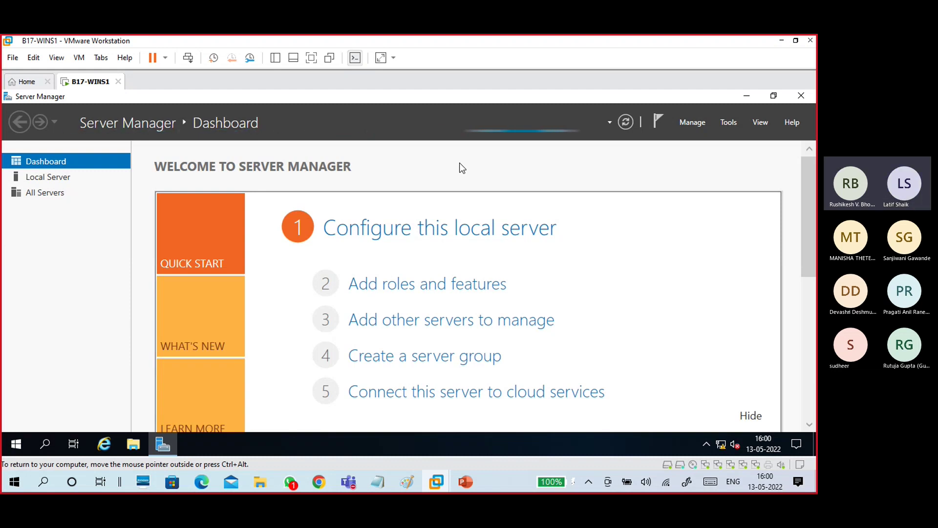
pyautogui.click(65, 181)
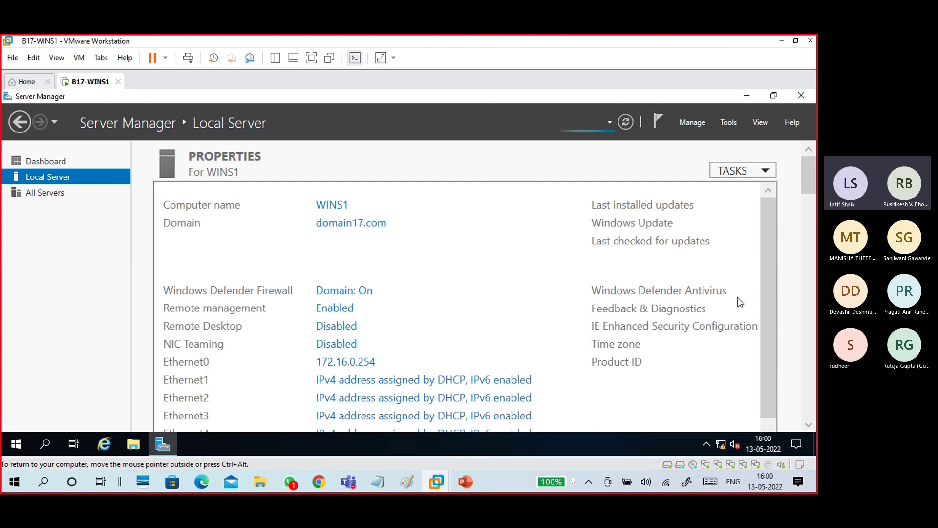
pyautogui.moveTo(770, 279); pyautogui.dragTo(772, 326)
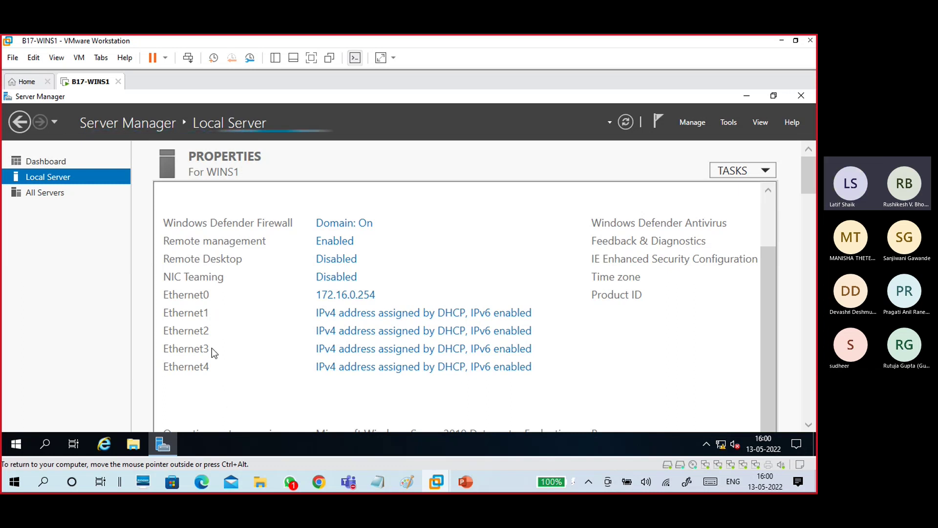
pyautogui.moveTo(769, 280); pyautogui.dragTo(764, 199)
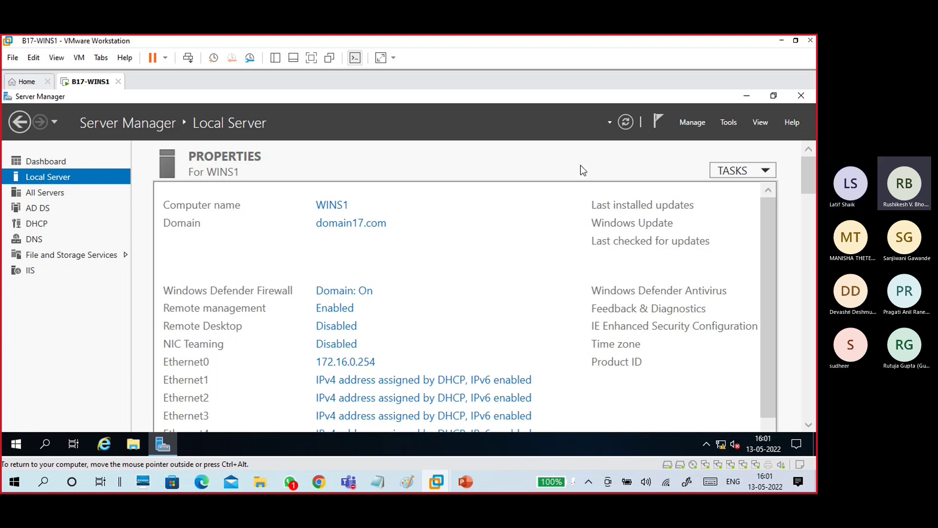
# Start adding roles and features, keeping role-based installation and the default destination server, and proceed to the server roles selection.
pyautogui.click(693, 125)
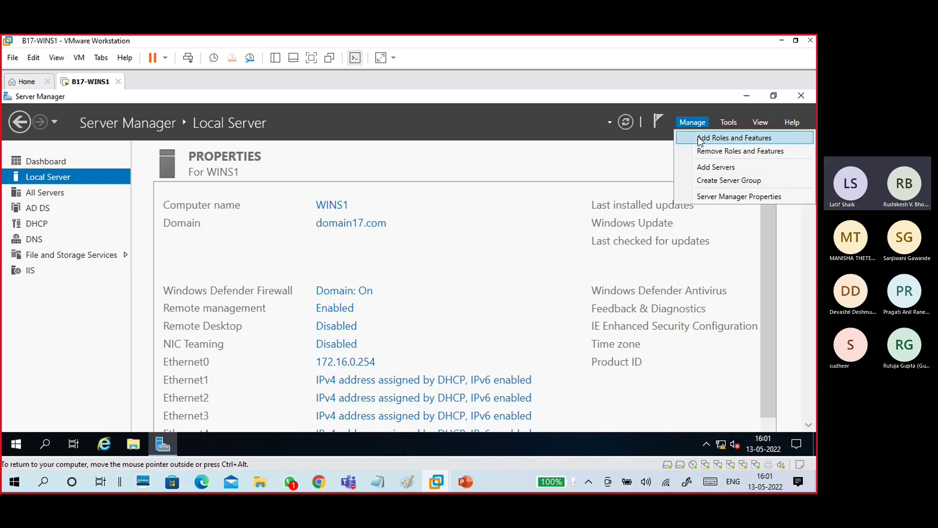
pyautogui.click(699, 136)
pyautogui.moveTo(314, 162); pyautogui.dragTo(369, 113)
pyautogui.click(437, 420)
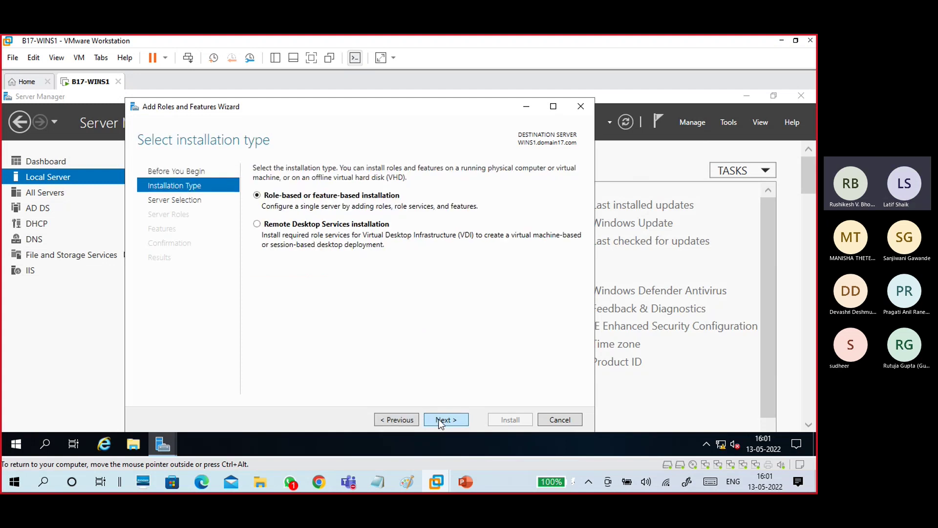
pyautogui.click(439, 420)
pyautogui.click(438, 420)
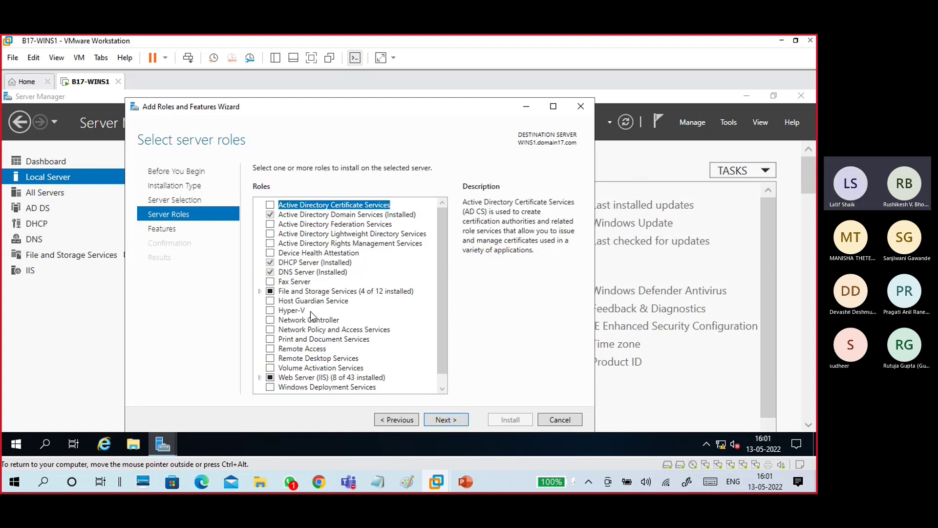
# Select the Hyper-V role for installation and add its required features, including the management tools.
pyautogui.click(298, 311)
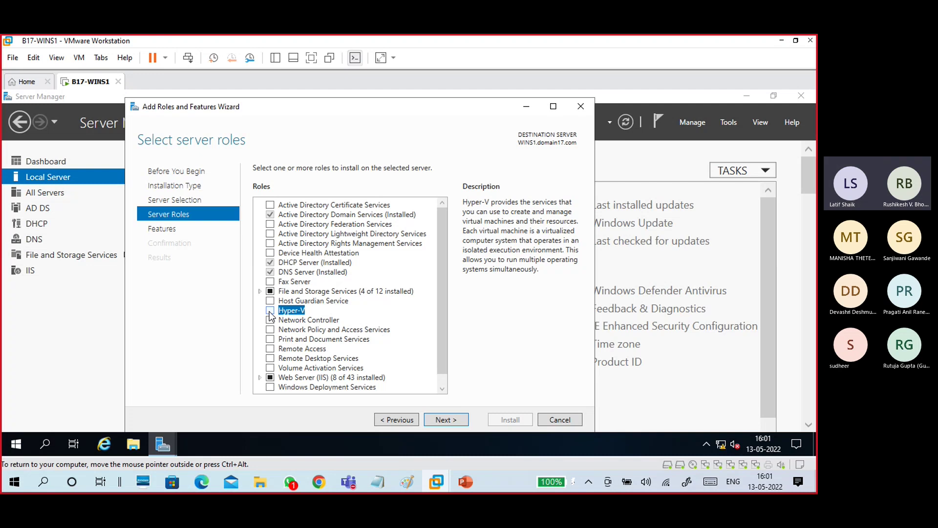
pyautogui.click(327, 301)
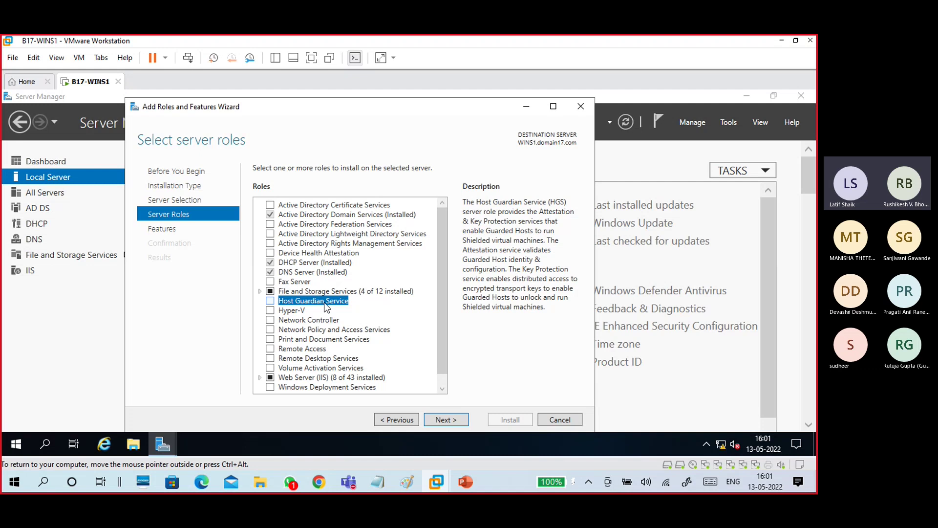
pyautogui.click(295, 312)
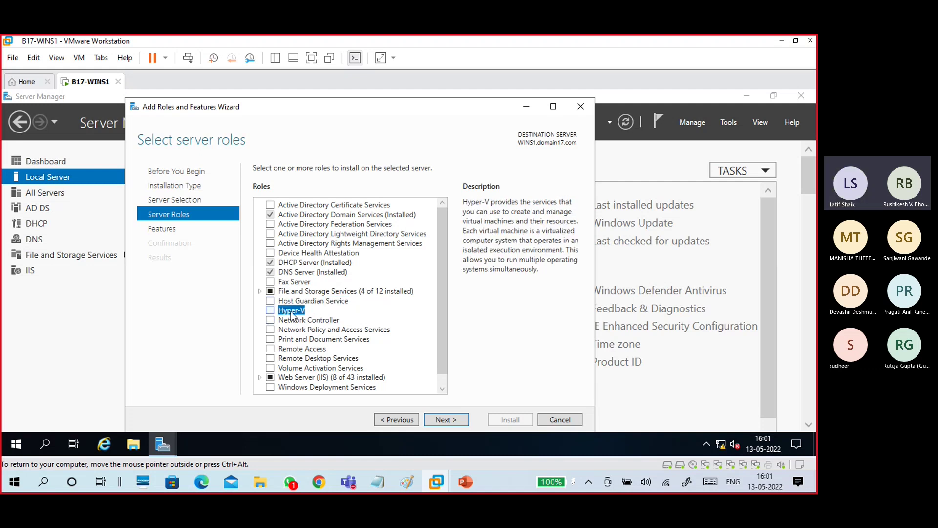
pyautogui.click(270, 312)
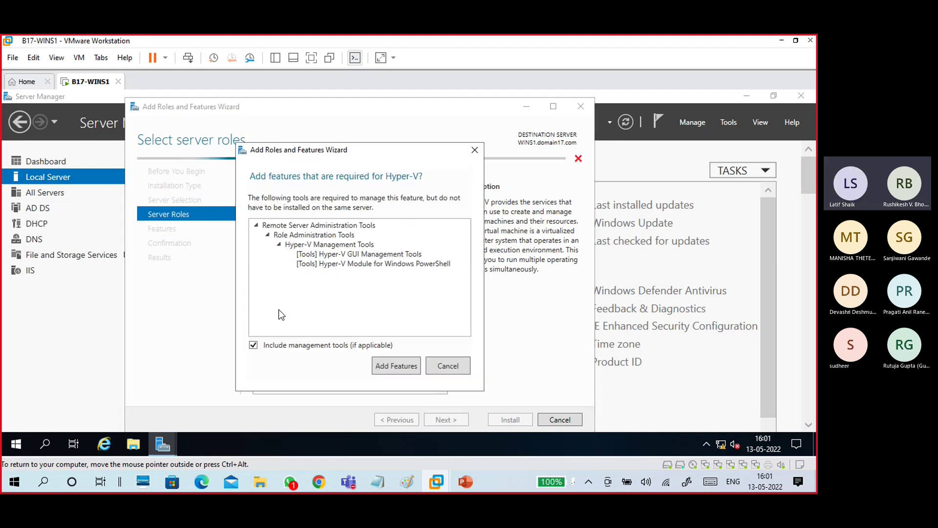
pyautogui.click(387, 368)
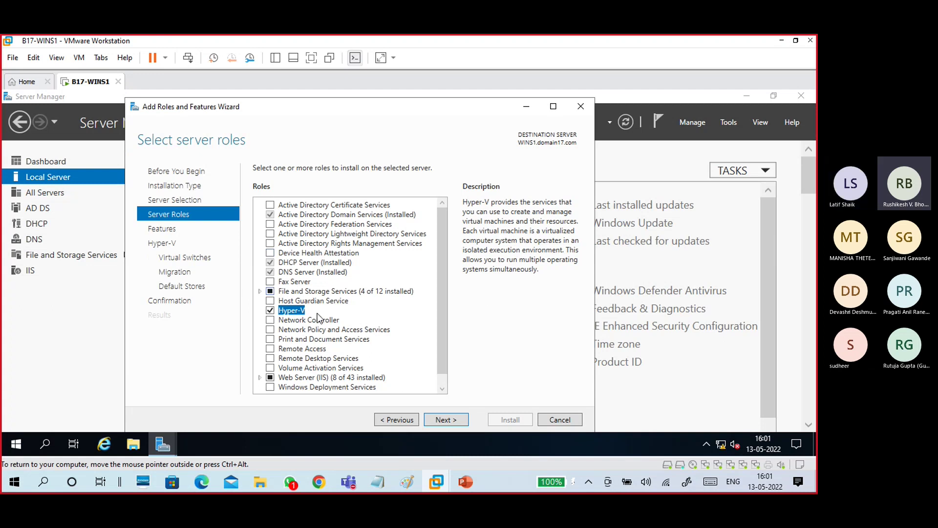
# Check the CPU's performance details and virtualization status in Task Manager with full details shown, and close it.
pyautogui.rightClick(299, 444)
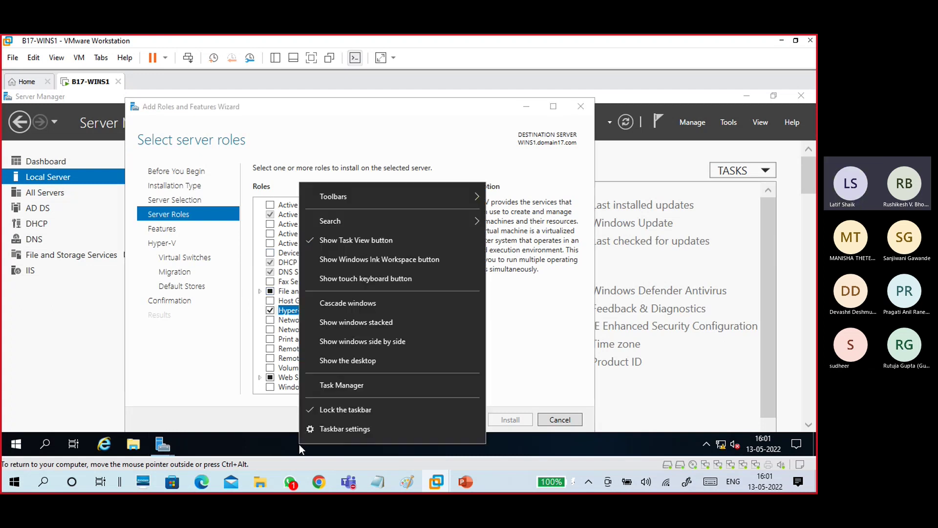
pyautogui.click(342, 387)
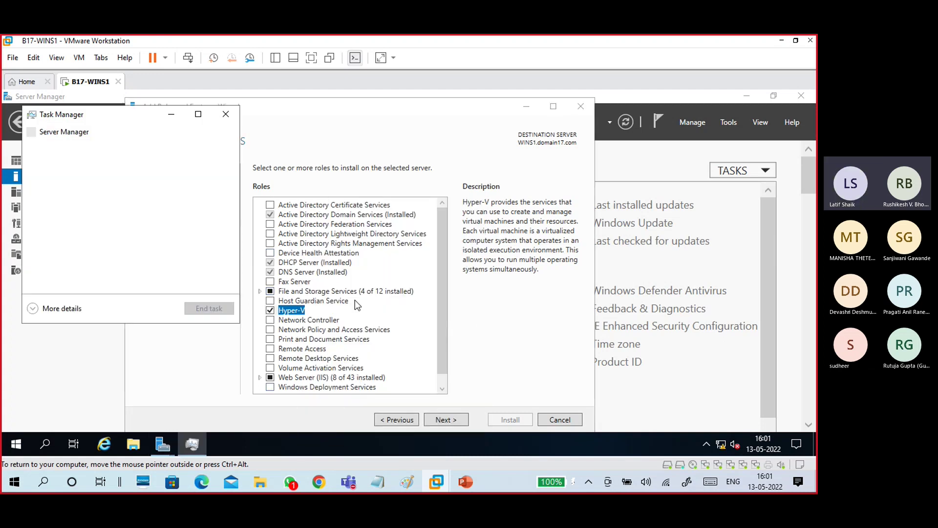
pyautogui.moveTo(74, 115); pyautogui.dragTo(320, 99)
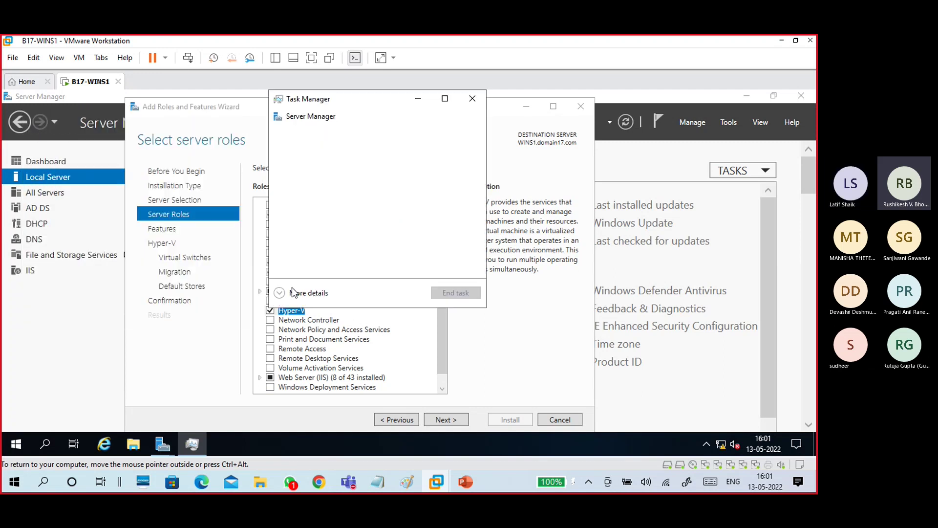
pyautogui.click(300, 294)
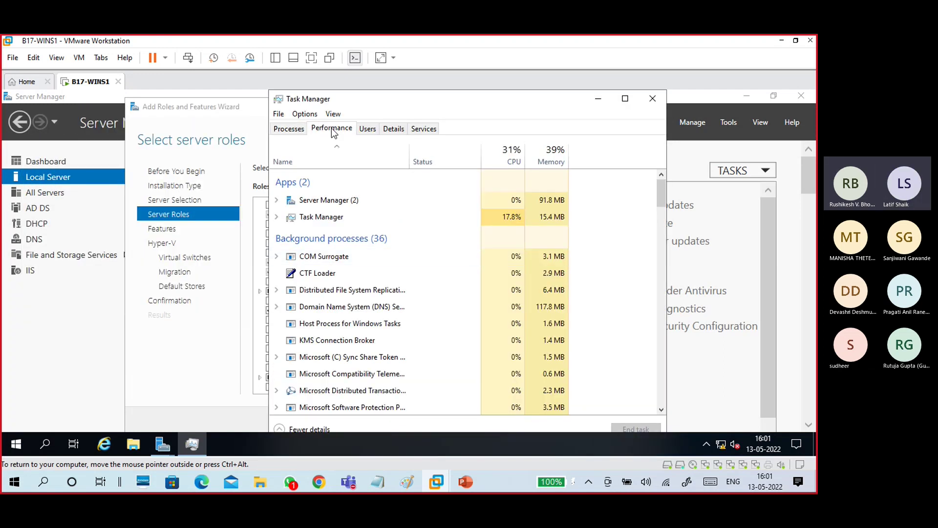
pyautogui.click(332, 129)
pyautogui.click(319, 165)
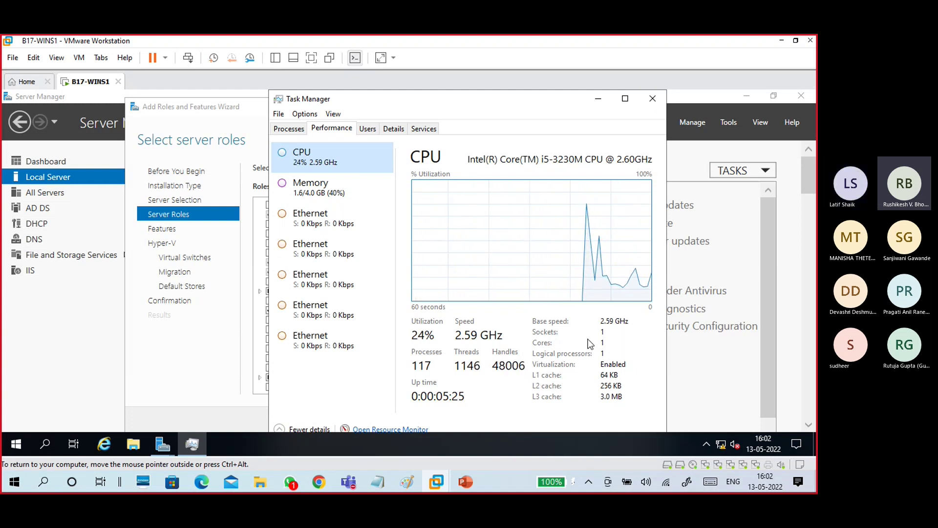
pyautogui.click(652, 98)
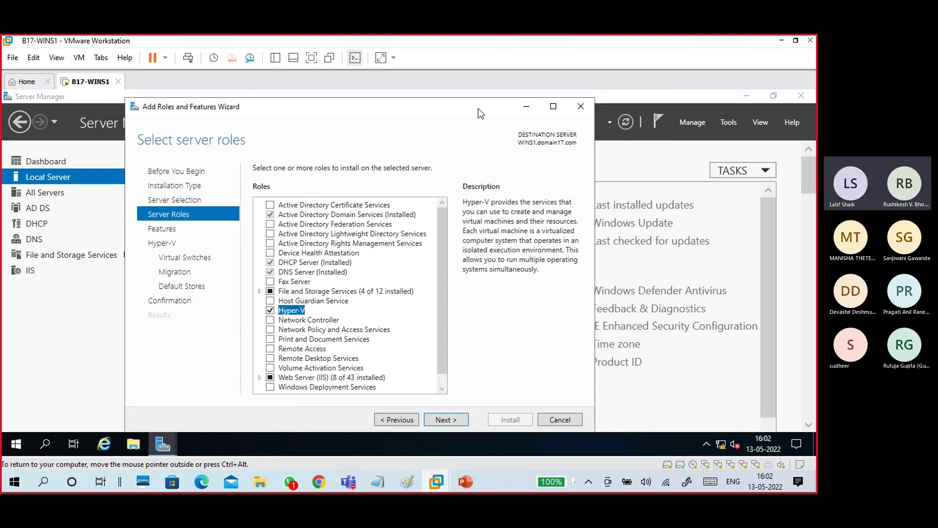
# Open a Command Prompt and run systeminfo.exe to list the server's system information.
pyautogui.press('super+r')
pyautogui.write('cmd')
pyautogui.press('Return')
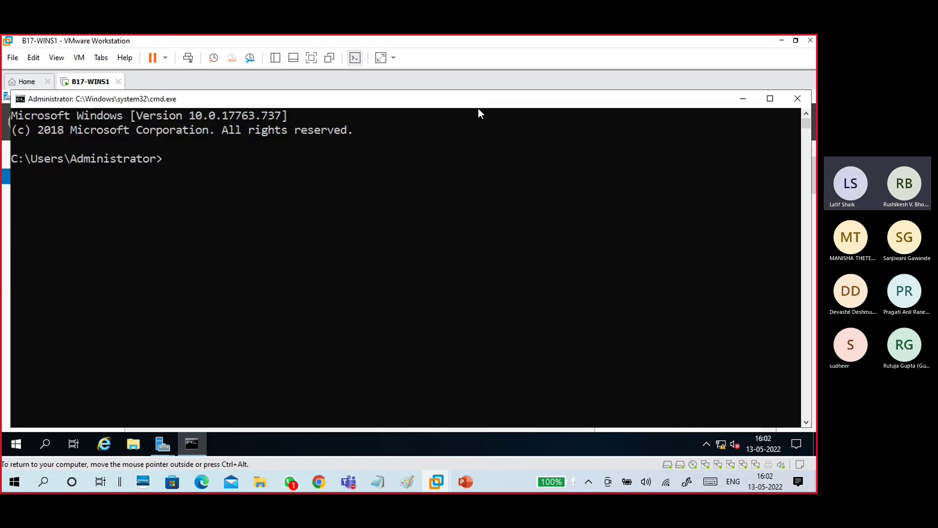
pyautogui.write('systeminfo')
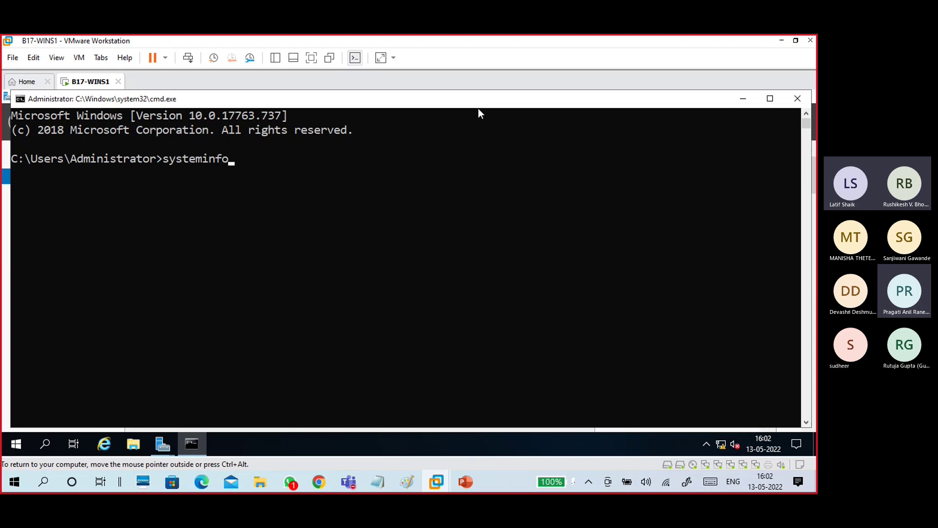
pyautogui.write('.exe')
pyautogui.press('Return')
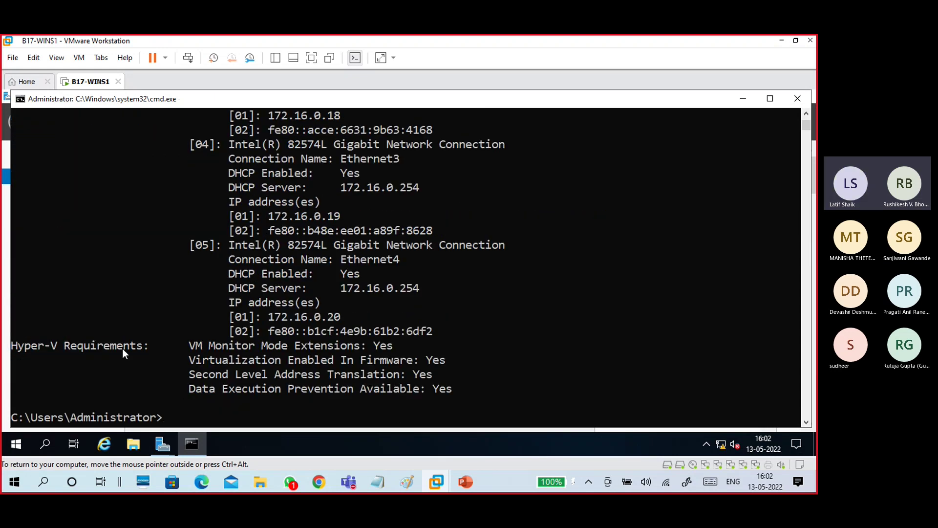
pyautogui.write('Virtualization part6 Hyper-V intro, Install Hyper-V in Windows 10')
pyautogui.write('Virtualization part6 Hyper-V intro, Install Hyper-V in Windows 10')
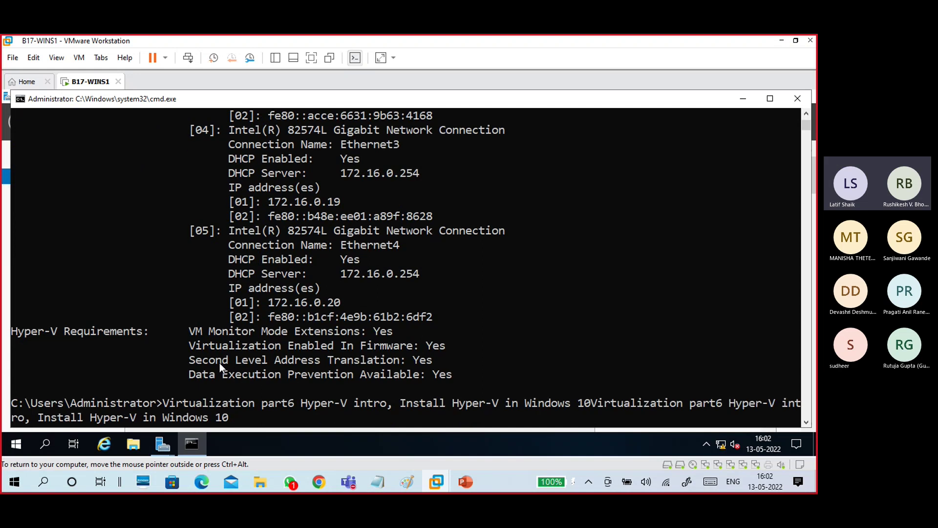
pyautogui.press('BackSpace')
pyautogui.press('BackSpace')
pyautogui.press('BackSpace')
pyautogui.press('BackSpace')
pyautogui.press('BackSpace')
pyautogui.press('BackSpace')
pyautogui.press('BackSpace')
pyautogui.press('BackSpace')
pyautogui.press('BackSpace')
pyautogui.press('BackSpace')
pyautogui.press('BackSpace')
pyautogui.press('BackSpace')
pyautogui.press('BackSpace')
pyautogui.press('BackSpace')
pyautogui.press('BackSpace')
pyautogui.press('BackSpace')
pyautogui.press('BackSpace')
pyautogui.press('BackSpace')
pyautogui.press('BackSpace')
pyautogui.press('BackSpace')
pyautogui.press('BackSpace')
pyautogui.press('BackSpace')
pyautogui.press('BackSpace')
pyautogui.press('BackSpace')
pyautogui.press('BackSpace')
pyautogui.press('BackSpace')
pyautogui.press('BackSpace')
pyautogui.press('BackSpace')
pyautogui.press('BackSpace')
pyautogui.press('BackSpace')
pyautogui.press('BackSpace')
pyautogui.press('BackSpace')
pyautogui.press('BackSpace')
pyautogui.press('BackSpace')
pyautogui.press('BackSpace')
pyautogui.press('BackSpace')
pyautogui.press('BackSpace')
pyautogui.press('BackSpace')
pyautogui.press('BackSpace')
pyautogui.press('BackSpace')
pyautogui.press('BackSpace')
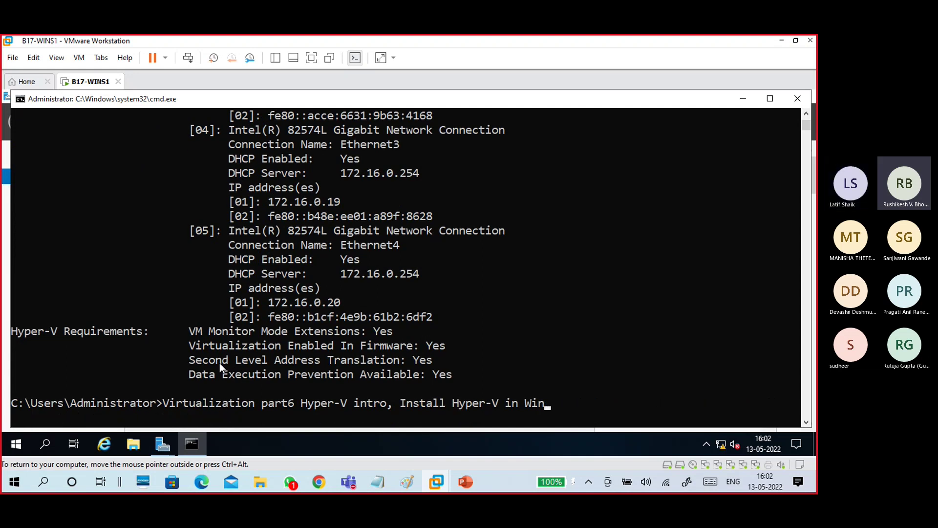
pyautogui.press('BackSpace')
pyautogui.press('BackSpace')
pyautogui.press('BackSpace')
pyautogui.press('BackSpace')
pyautogui.press('BackSpace')
pyautogui.press('BackSpace')
pyautogui.press('BackSpace')
pyautogui.press('BackSpace')
pyautogui.press('BackSpace')
pyautogui.press('BackSpace')
pyautogui.press('BackSpace')
pyautogui.press('BackSpace')
pyautogui.press('BackSpace')
pyautogui.press('BackSpace')
pyautogui.press('BackSpace')
pyautogui.press('BackSpace')
pyautogui.press('BackSpace')
pyautogui.press('BackSpace')
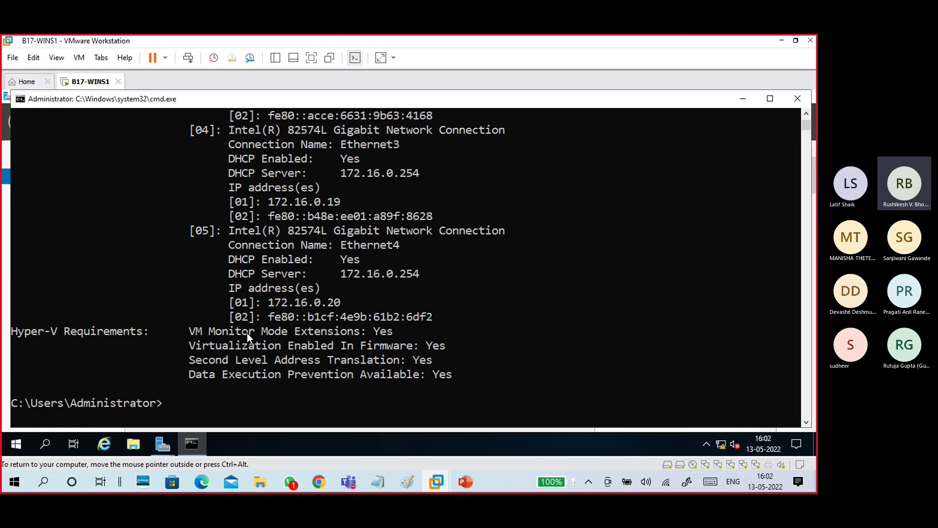
# Examine the Hyper-V requirements, total physical memory and system type in the systeminfo output.
pyautogui.moveTo(282, 336); pyautogui.dragTo(371, 383)
pyautogui.click(397, 374)
pyautogui.moveTo(460, 370); pyautogui.dragTo(22, 325)
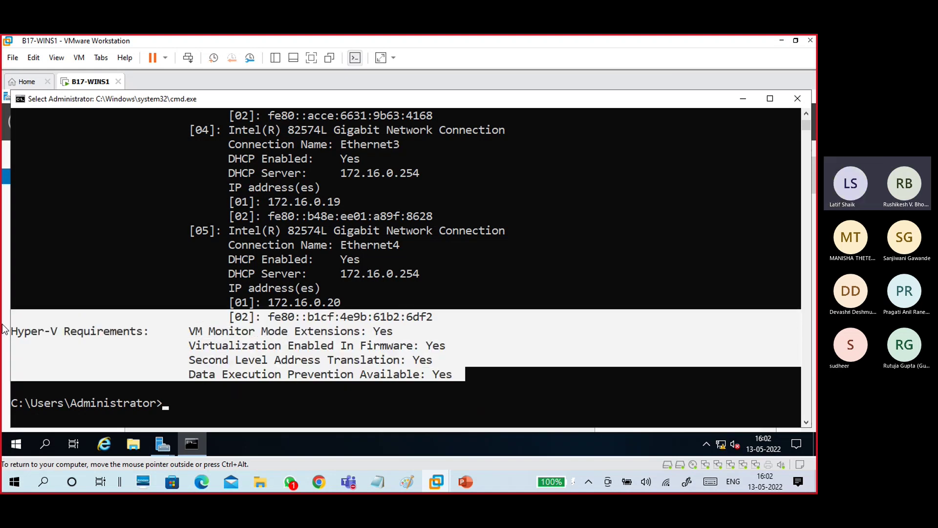
pyautogui.click(194, 365)
pyautogui.moveTo(188, 359); pyautogui.dragTo(432, 359)
pyautogui.scroll(4, 315, 328)
pyautogui.scroll(10, 315, 329)
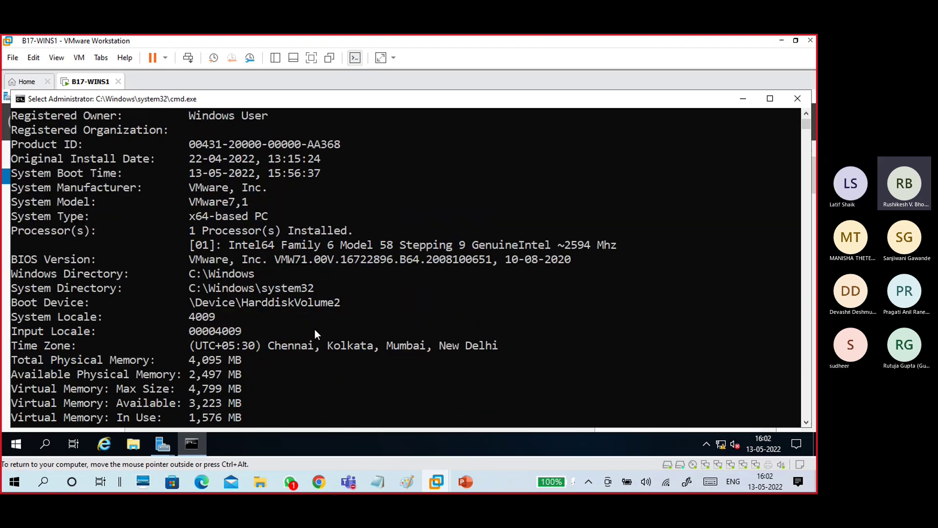
pyautogui.scroll(-1, 290, 304)
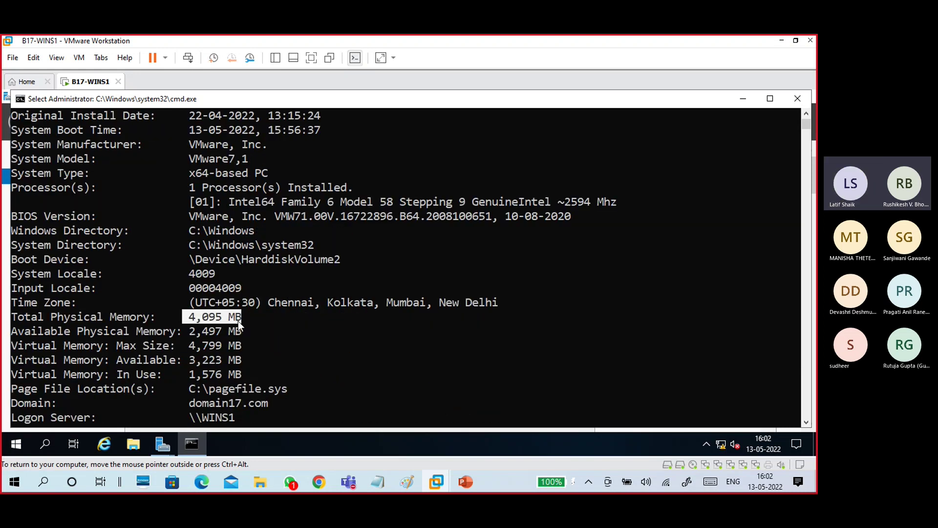
pyautogui.click(291, 337)
pyautogui.scroll(3, 299, 338)
pyautogui.moveTo(187, 315); pyautogui.dragTo(268, 304)
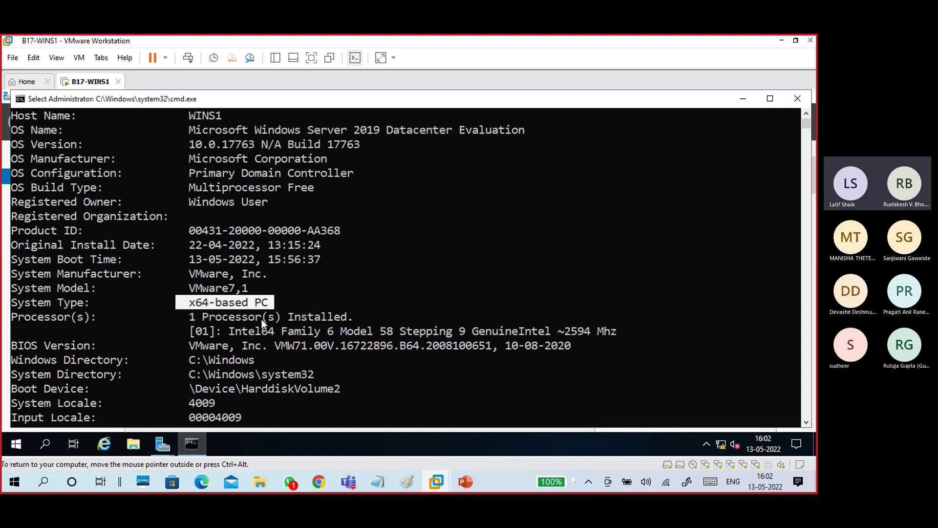
# Close the Command Prompt after checking the OS name and continue the role wizard to the virtual switches page, adding no extra features.
pyautogui.moveTo(316, 126); pyautogui.dragTo(491, 124)
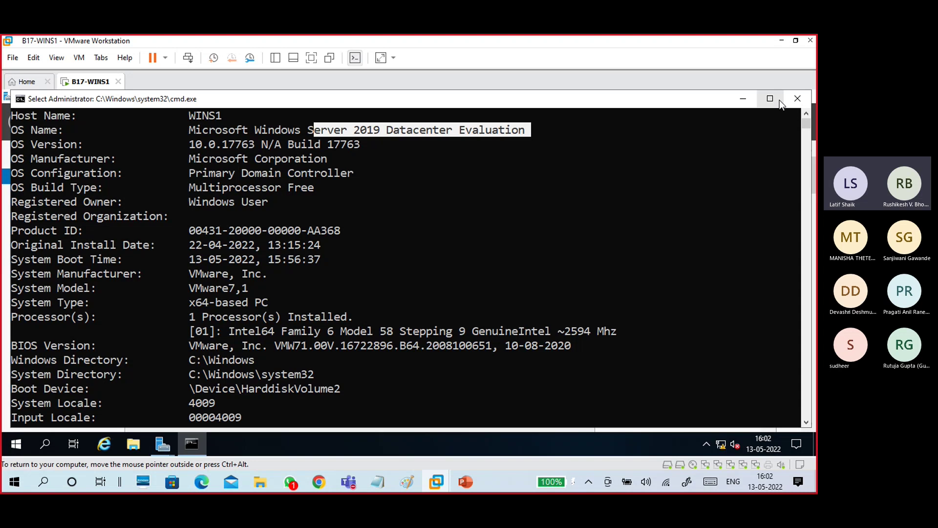
pyautogui.click(798, 99)
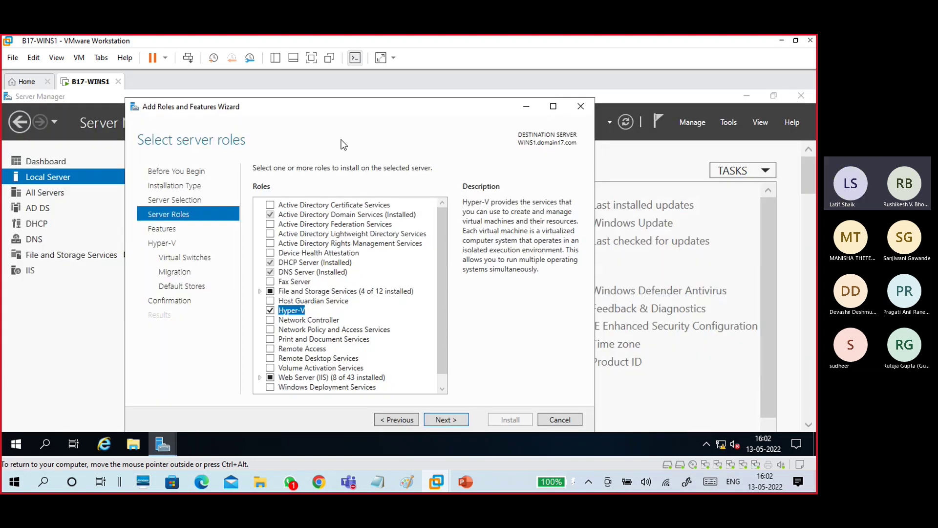
pyautogui.moveTo(345, 107); pyautogui.dragTo(359, 111)
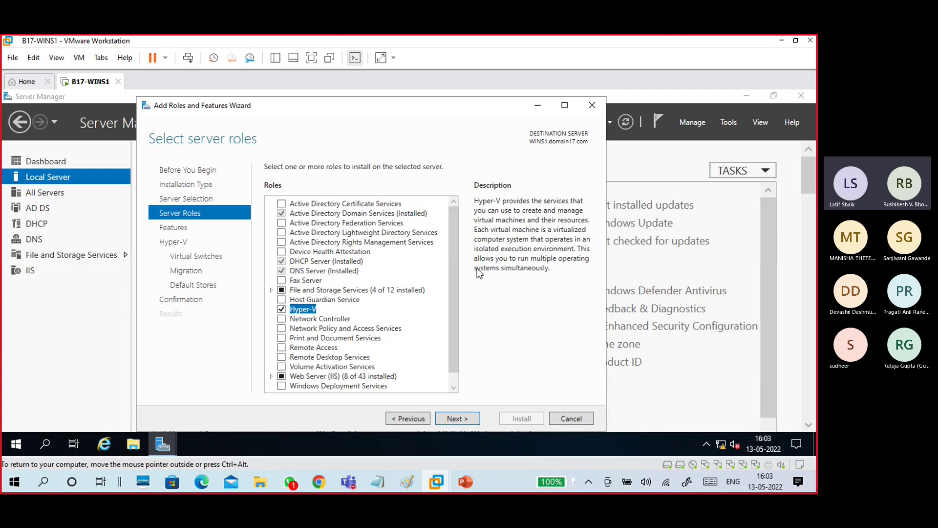
pyautogui.click(456, 418)
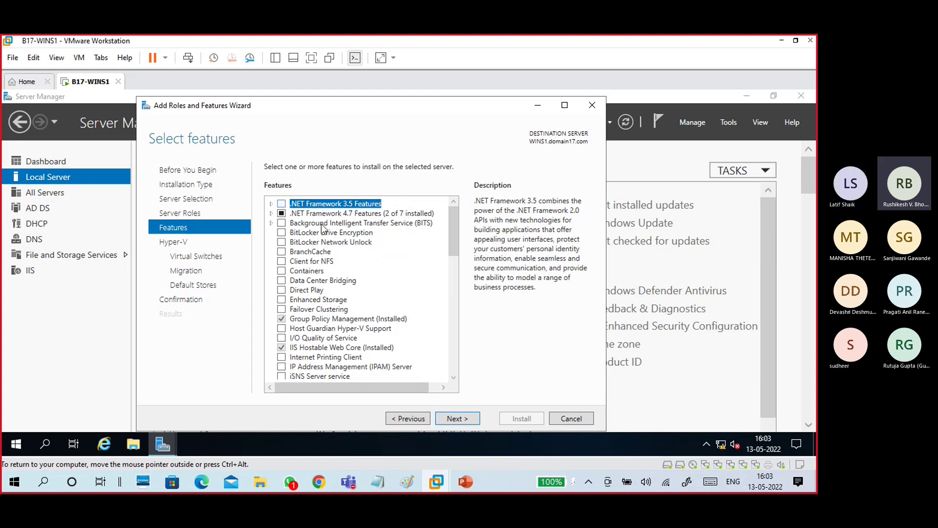
pyautogui.click(454, 420)
pyautogui.click(459, 418)
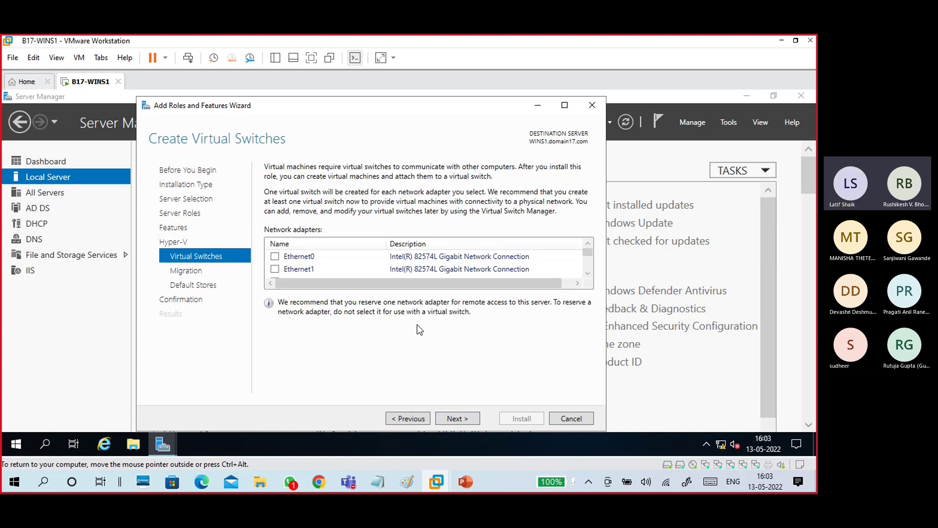
# Review the network adapters for virtual switches, leave them all unselected, and continue to the migration settings.
pyautogui.moveTo(588, 255); pyautogui.dragTo(596, 287)
pyautogui.click(275, 257)
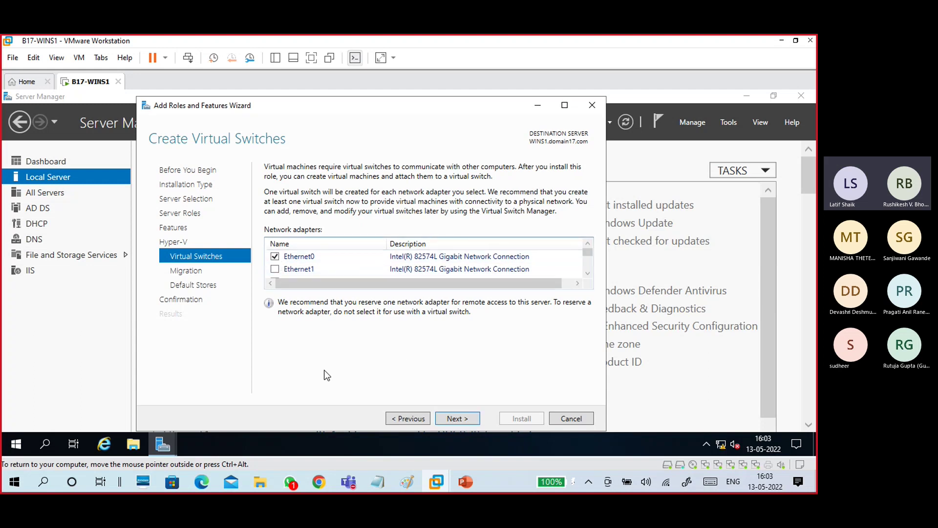
pyautogui.click(276, 258)
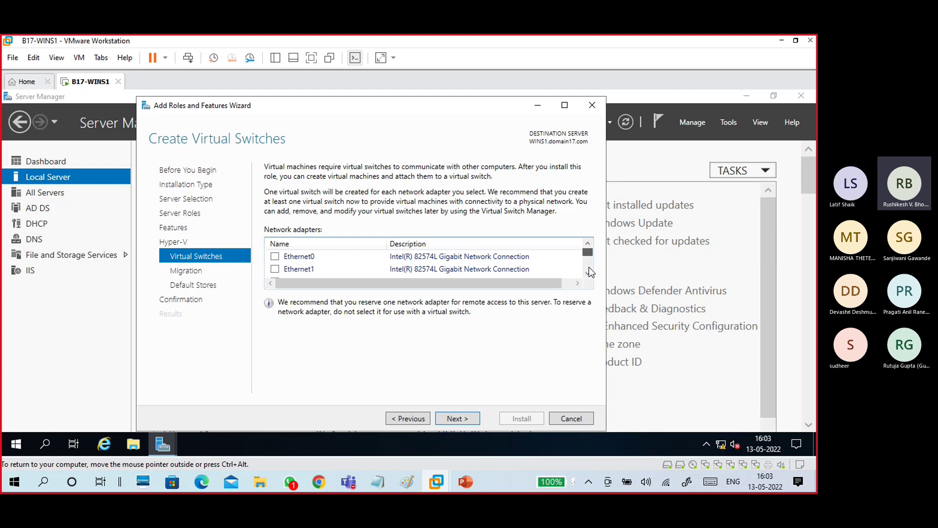
pyautogui.scroll(-1, 588, 267)
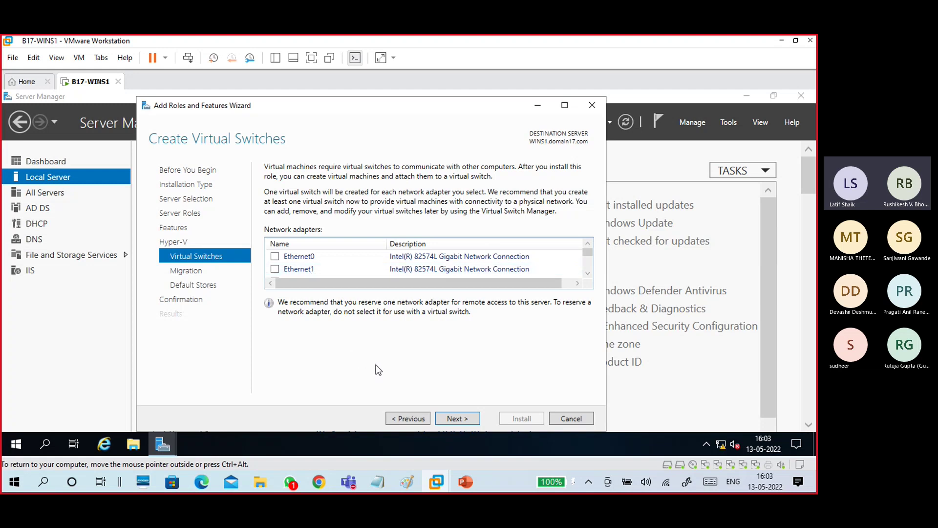
pyautogui.click(456, 416)
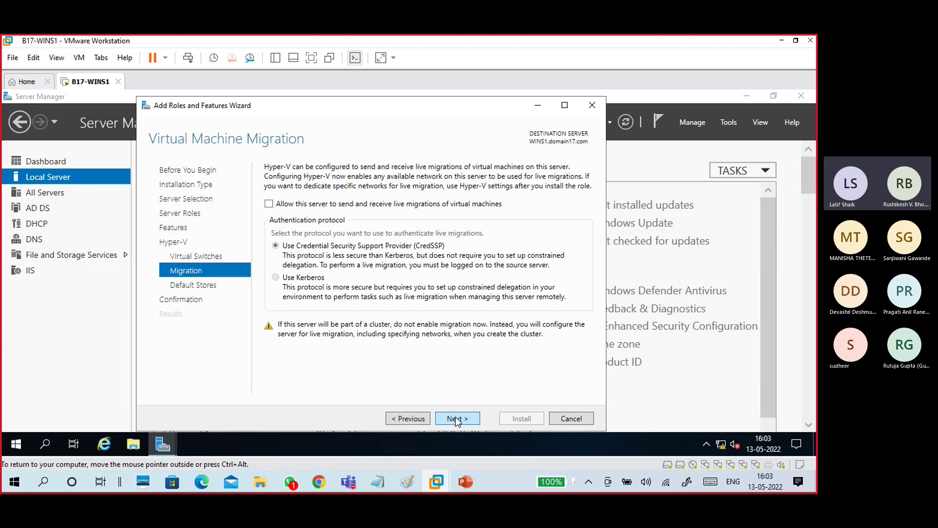
# Allow the server to send and receive live migrations using Kerberos authentication, and continue to the default stores.
pyautogui.click(296, 206)
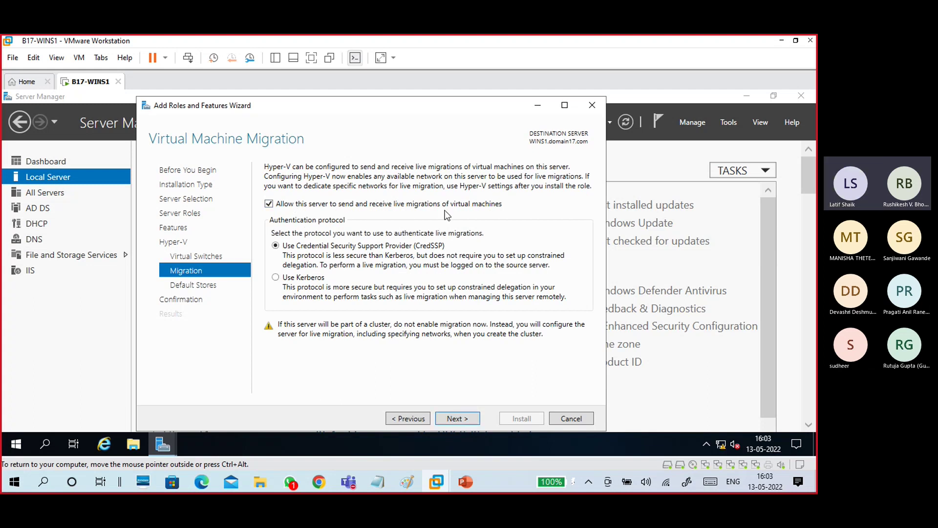
pyautogui.click(323, 278)
pyautogui.click(297, 205)
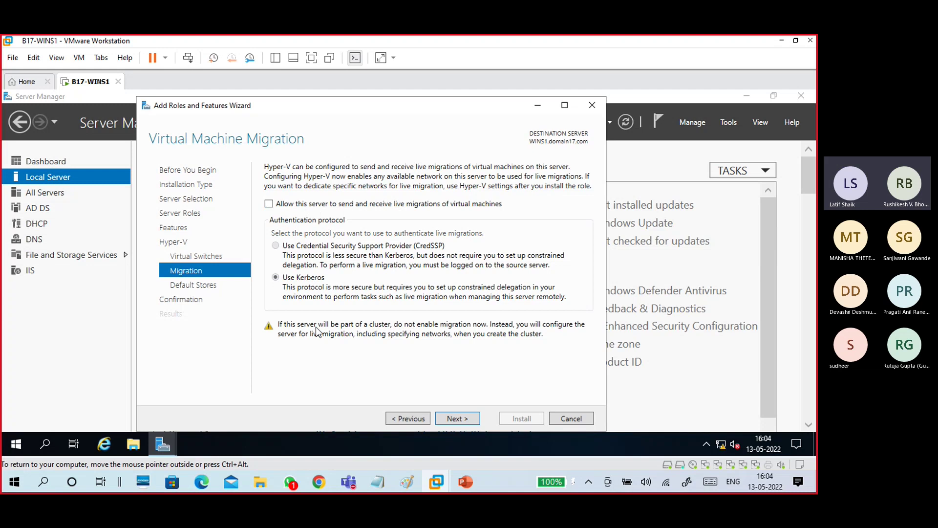
pyautogui.click(298, 206)
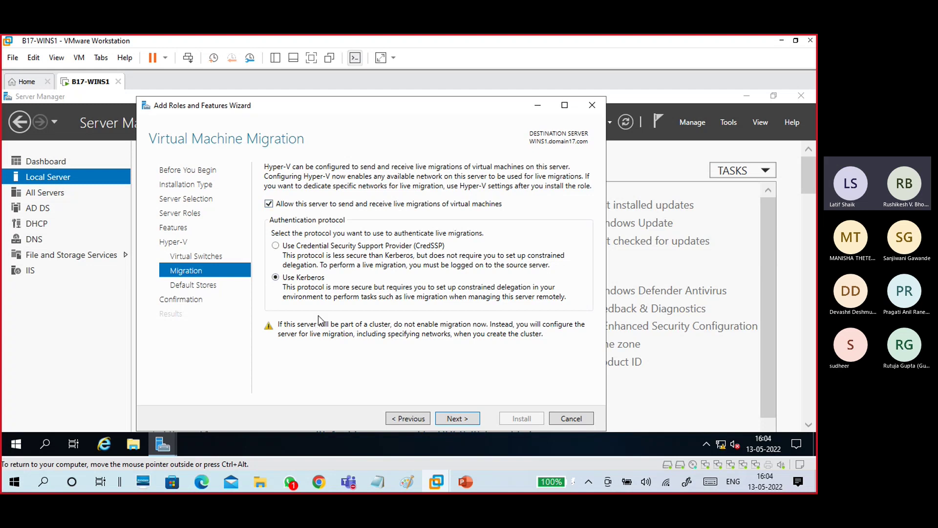
pyautogui.click(302, 247)
pyautogui.click(306, 289)
pyautogui.click(460, 416)
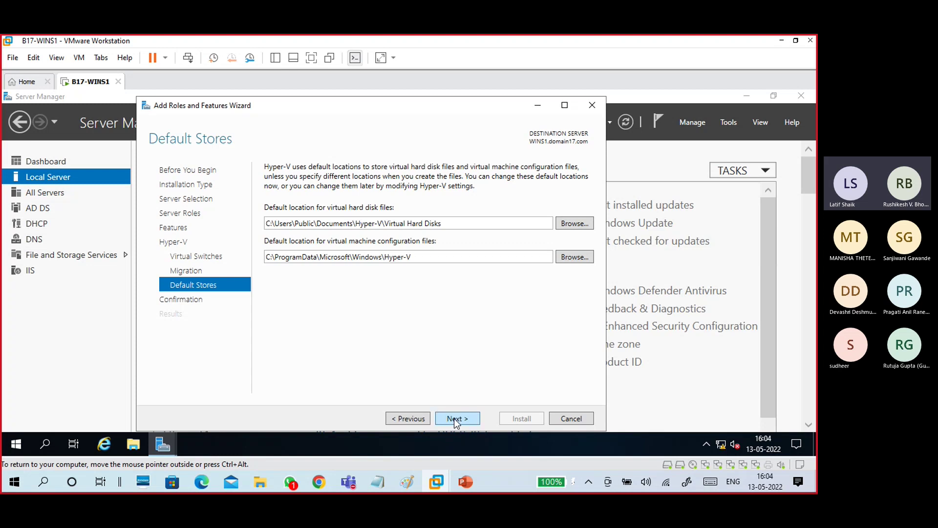
# Revisit the migration settings, keep live migrations allowed, and continue with the default store locations to the confirmation page.
pyautogui.click(415, 418)
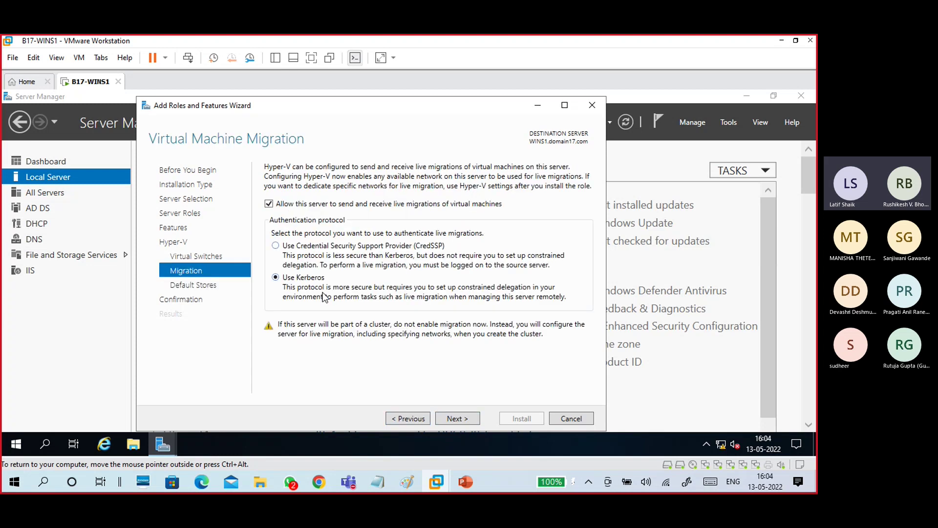
pyautogui.click(307, 203)
pyautogui.click(325, 204)
pyautogui.click(321, 205)
pyautogui.click(321, 204)
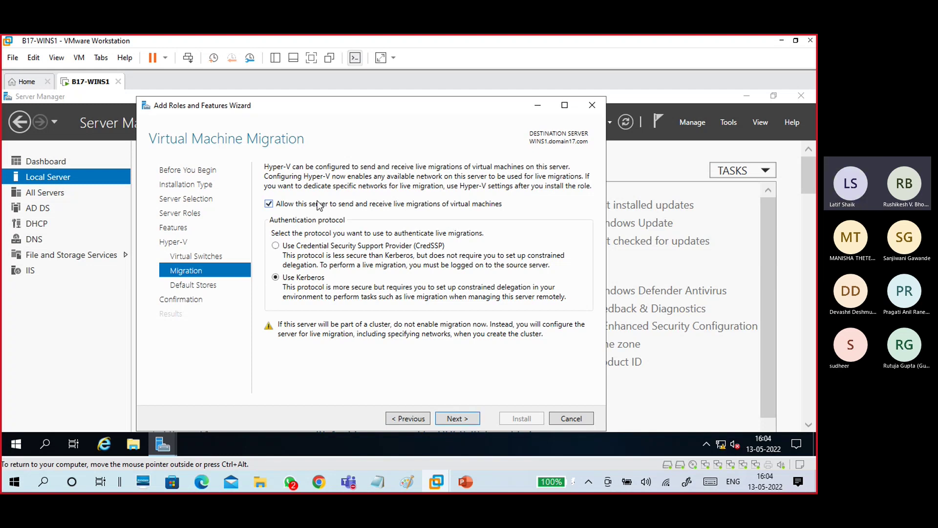
pyautogui.click(467, 419)
pyautogui.click(468, 419)
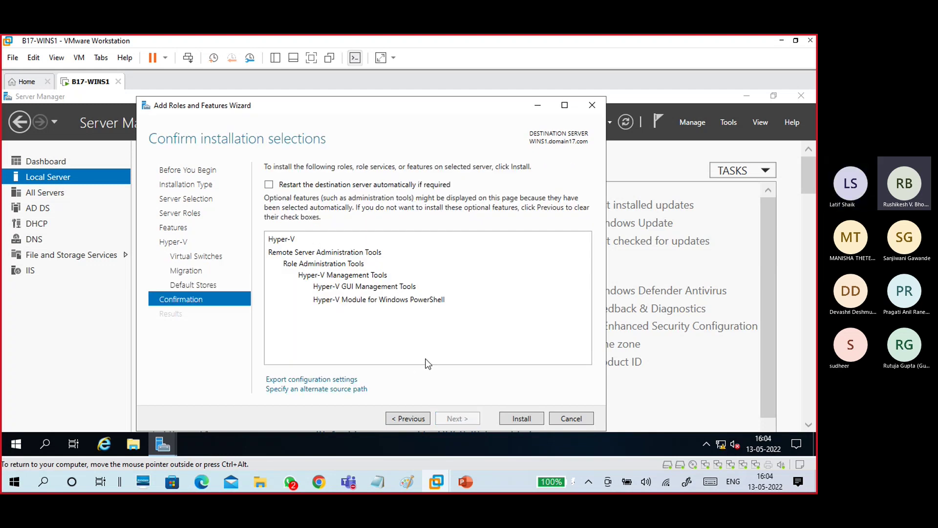
# Allow the destination server to restart automatically if required and start installing Hyper-V.
pyautogui.click(290, 189)
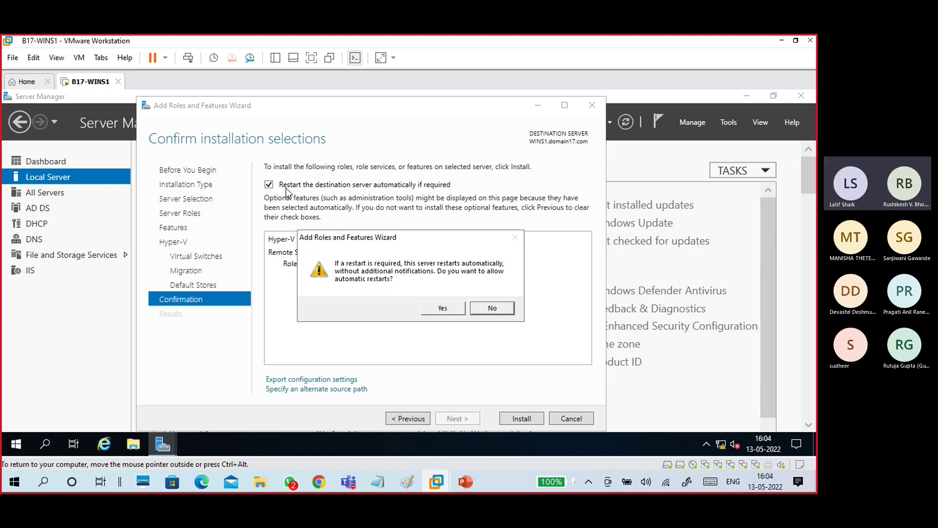
pyautogui.click(453, 309)
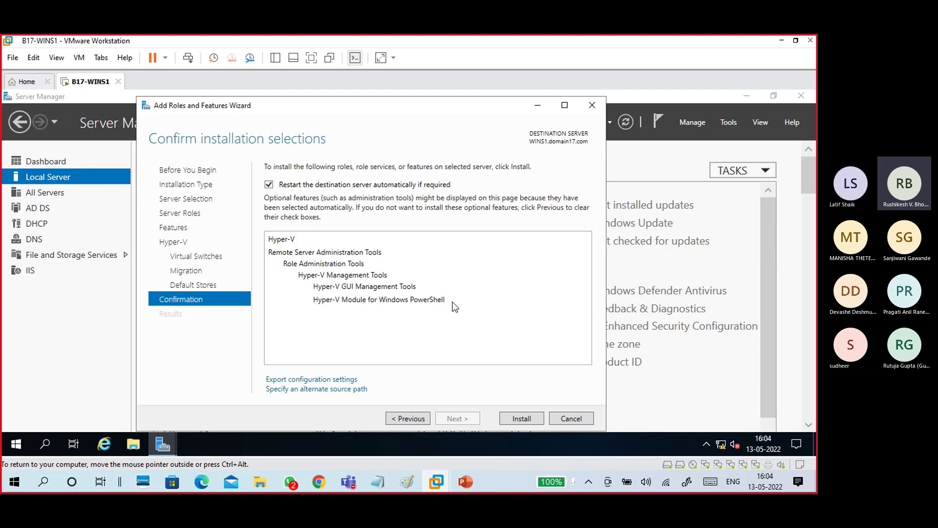
pyautogui.click(531, 419)
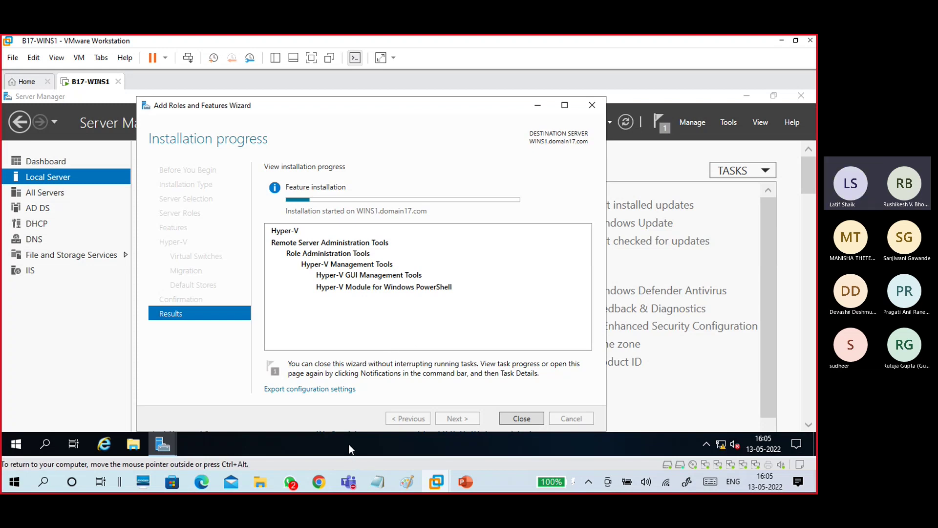
# Switch to the 13-05 Virtualization.txt notes in Notepad and remove the blank lines between the Hyper-V and restart steps.
pyautogui.moveTo(377, 481)
pyautogui.click(410, 426)
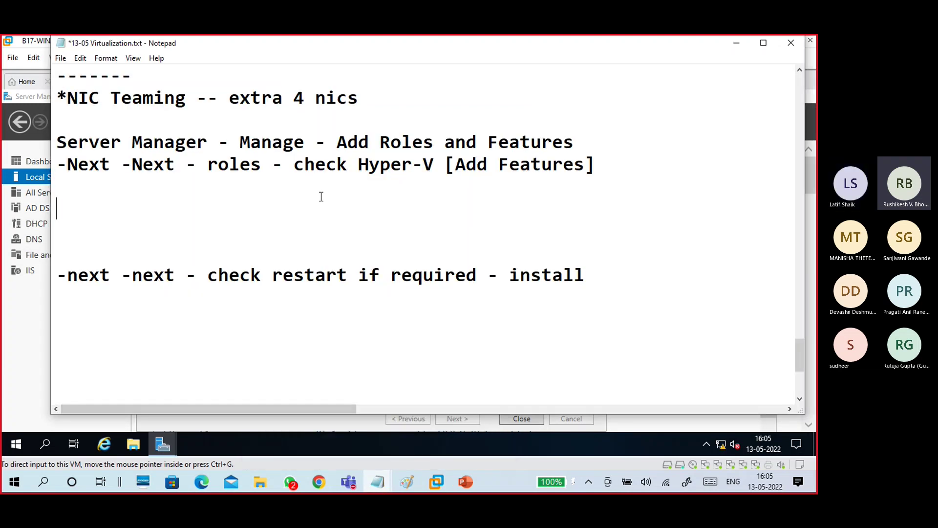
pyautogui.press('Delete')
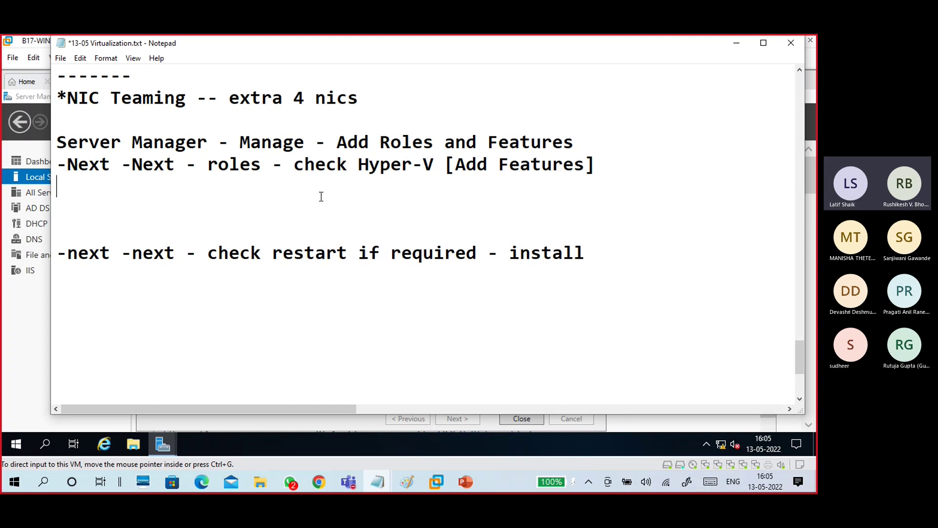
pyautogui.press('Delete')
pyautogui.press('Delete')
pyautogui.press('Delete')
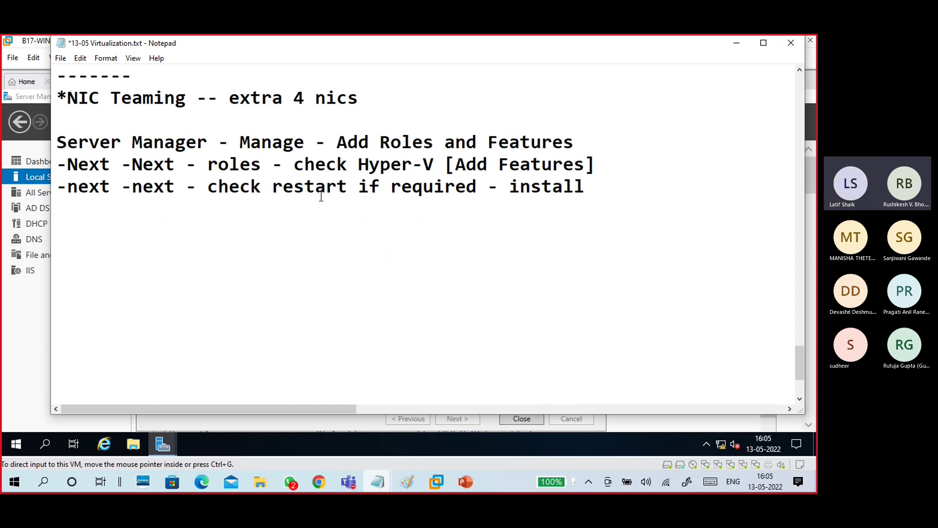
# Split the restart note onto its own line and add "check allow this server for live migration-use kerberos or creed" before it.
pyautogui.click(194, 186)
pyautogui.press('Return')
pyautogui.click(226, 189)
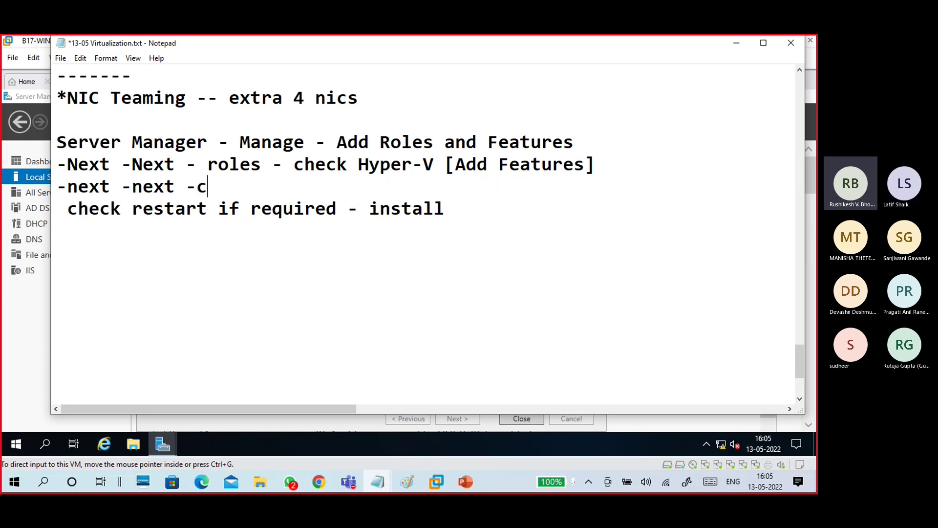
pyautogui.write('check allow ')
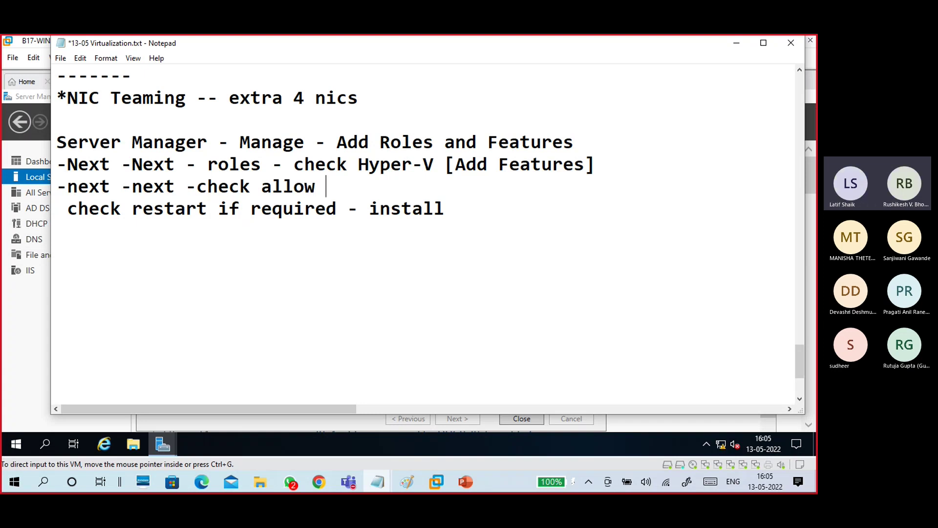
pyautogui.write('this server for live migration-')
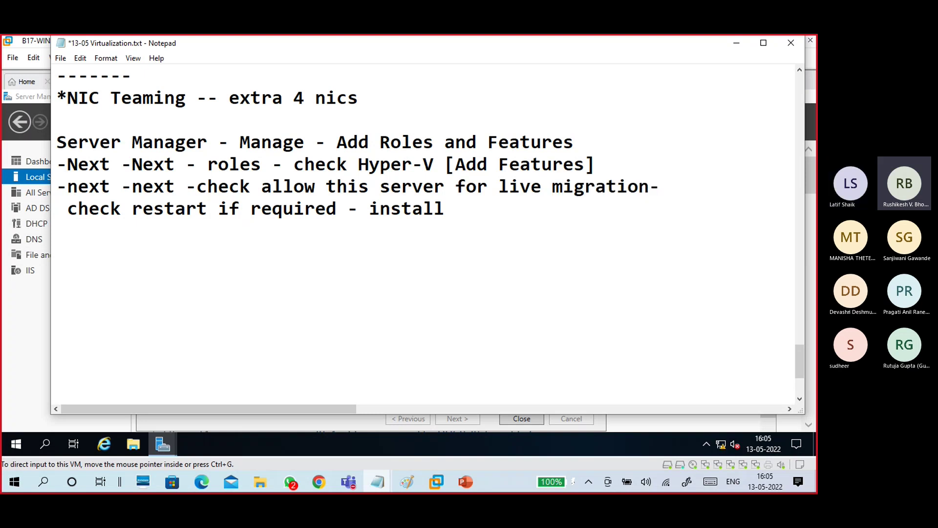
pyautogui.write('use ')
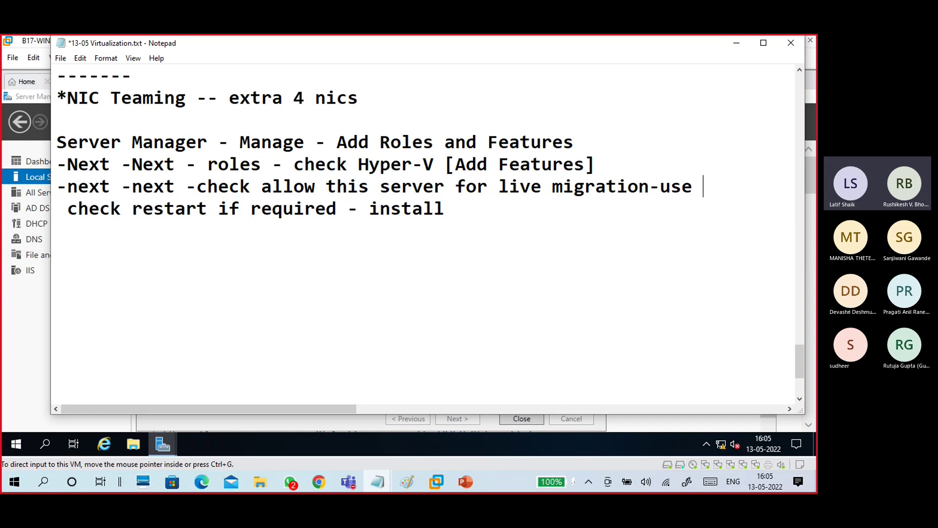
pyautogui.write('kerber')
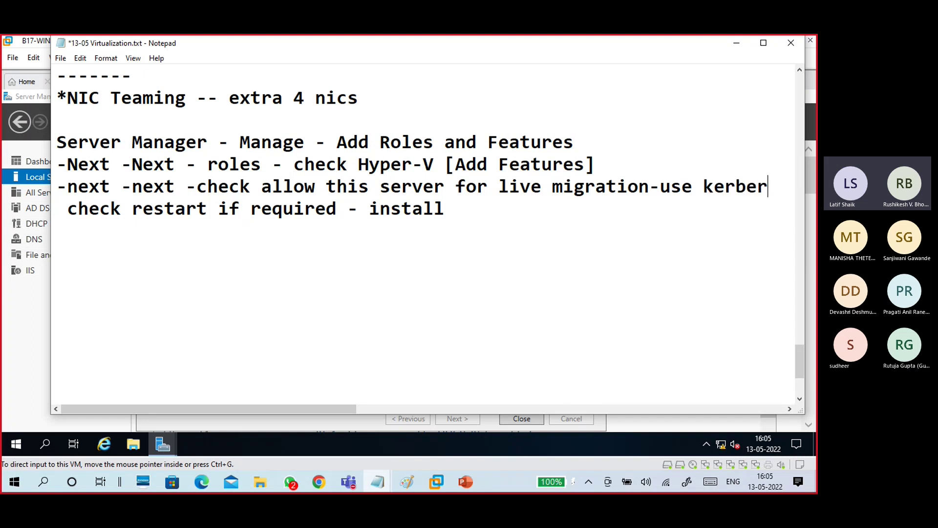
pyautogui.write('os or ')
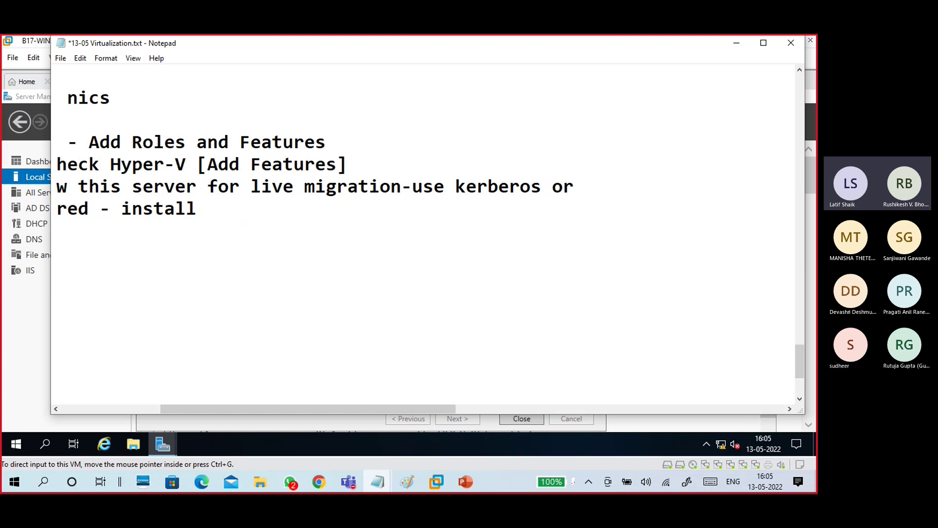
pyautogui.write('creed')
# Edit the last note line to read "-next -next -check restart if required - install".
pyautogui.click(99, 239)
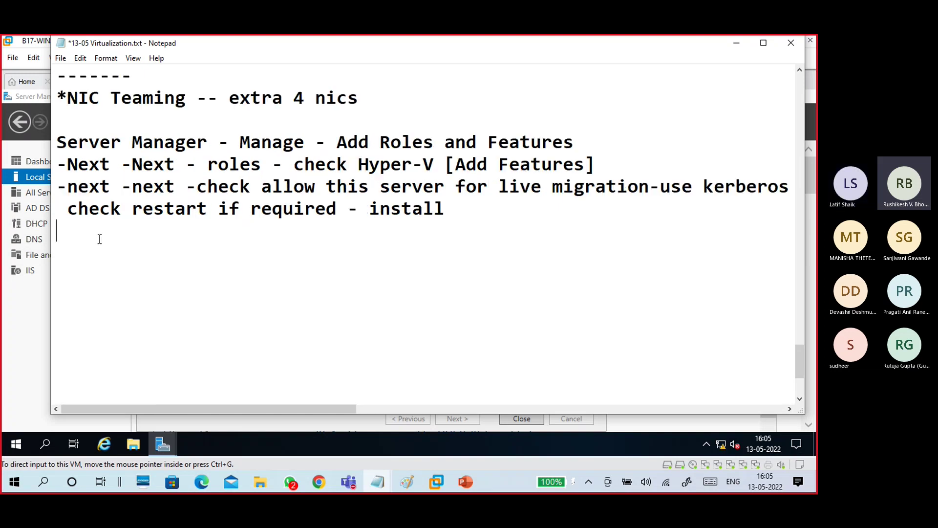
pyautogui.click(67, 208)
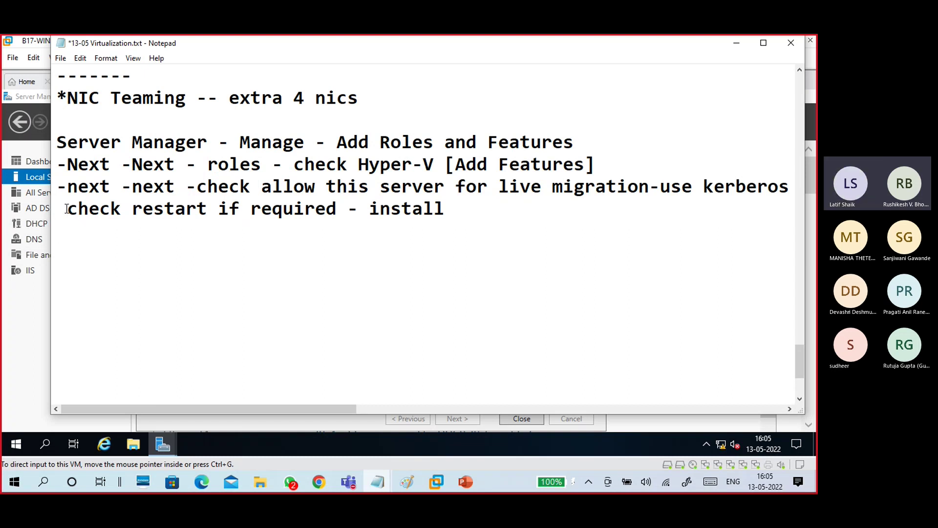
pyautogui.press('BackSpace')
pyautogui.write('-next -')
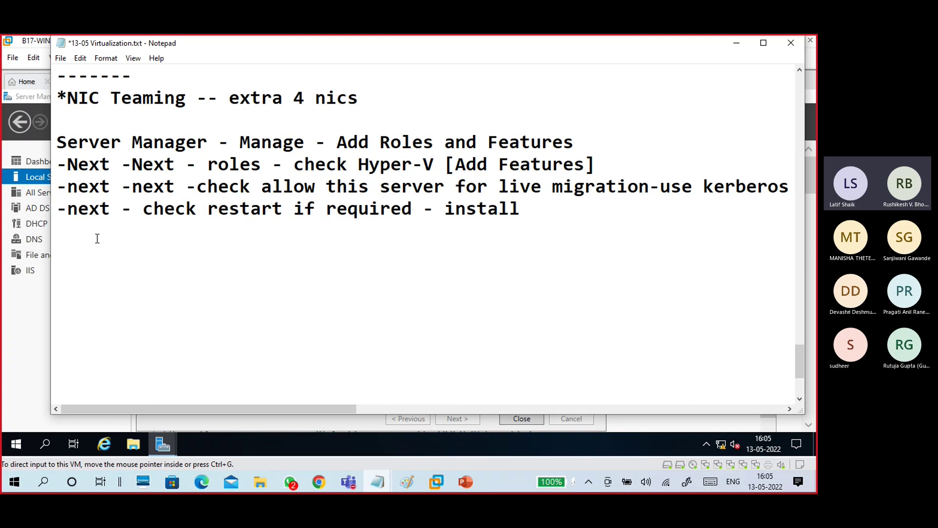
pyautogui.moveTo(208, 209); pyautogui.dragTo(386, 209)
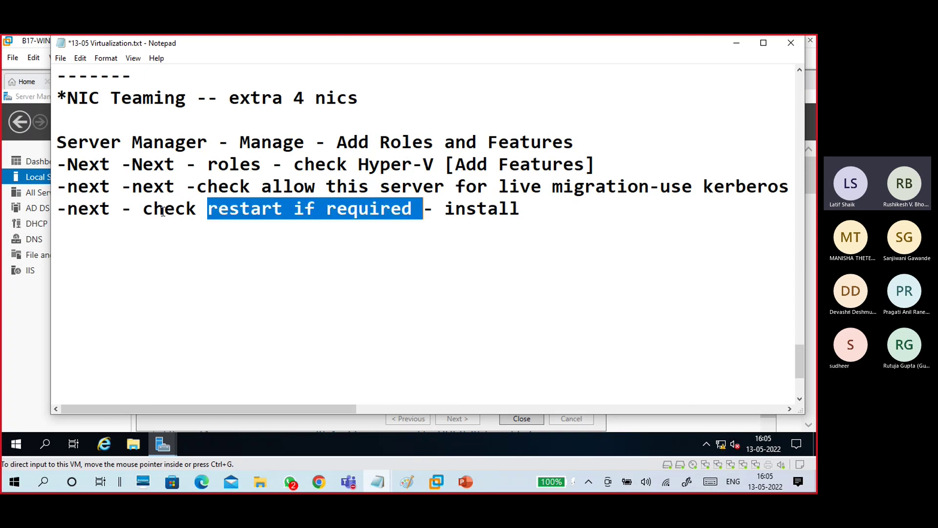
pyautogui.click(133, 208)
pyautogui.write('next')
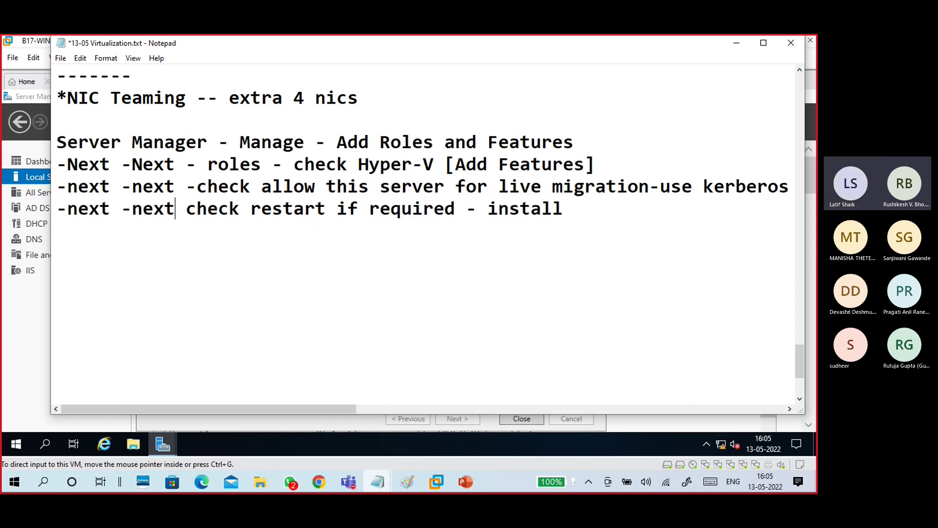
pyautogui.write(' -')
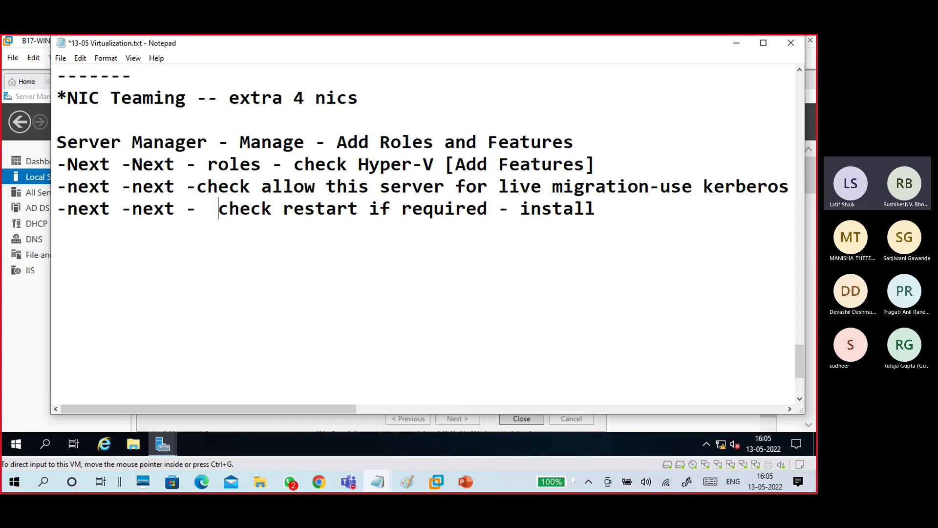
pyautogui.press('Delete')
pyautogui.press('BackSpace')
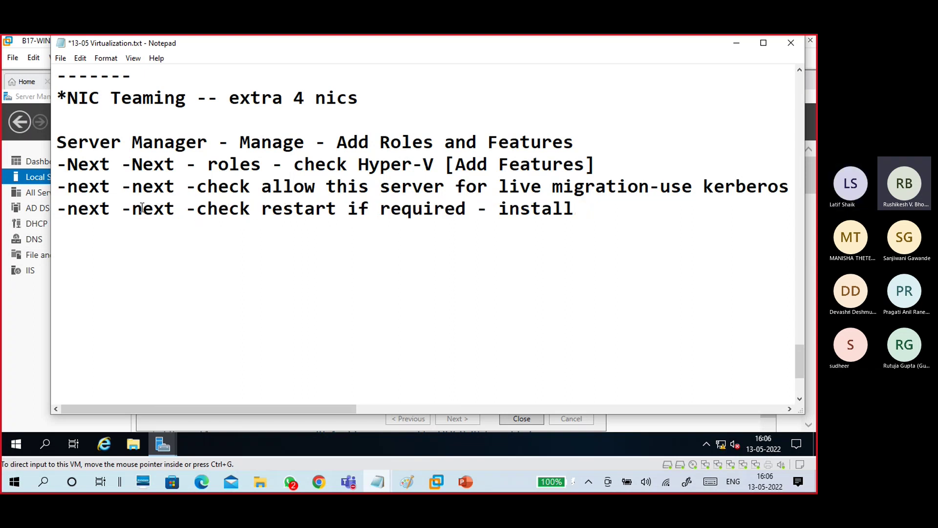
# Insert "..." after the word "restart" in the last note line.
pyautogui.click(338, 209)
pyautogui.write('---')
pyautogui.press('BackSpace')
pyautogui.press('BackSpace')
pyautogui.press('BackSpace')
pyautogui.write('..')
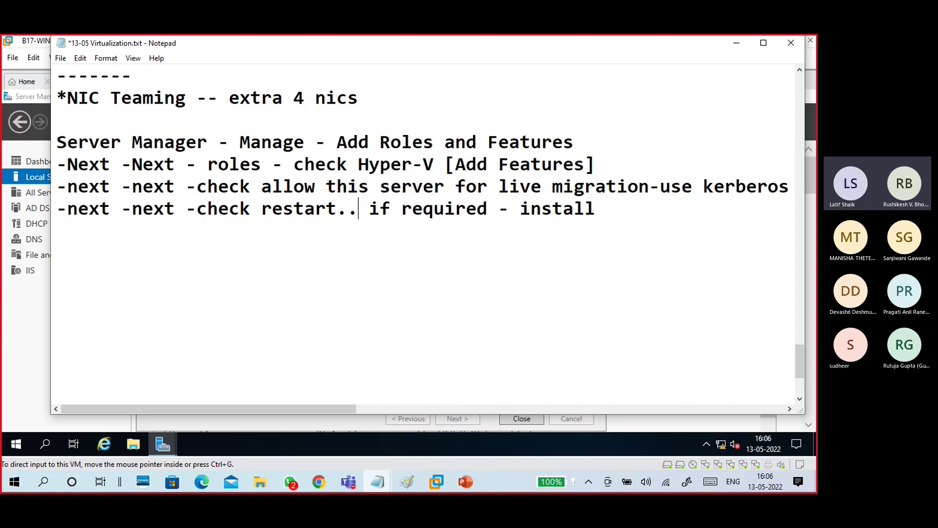
pyautogui.write('.')
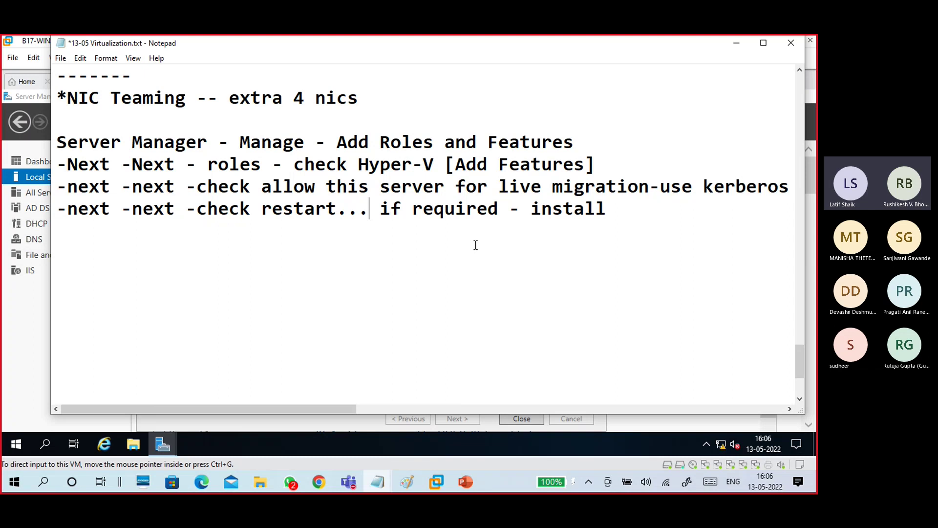
# Review the Hyper-V installation notes and minimize them to check the update progress on the B17-WINS1 virtual machine.
pyautogui.moveTo(635, 207); pyautogui.dragTo(52, 169)
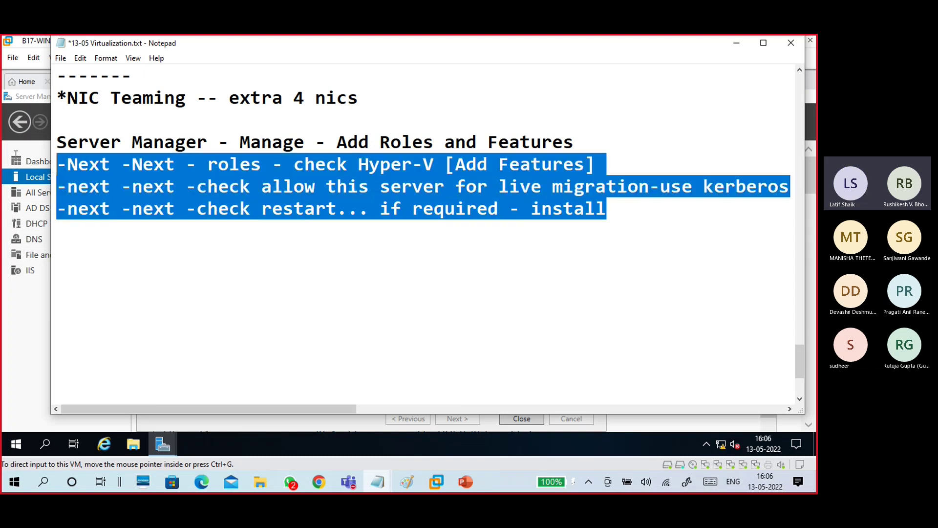
pyautogui.click(88, 257)
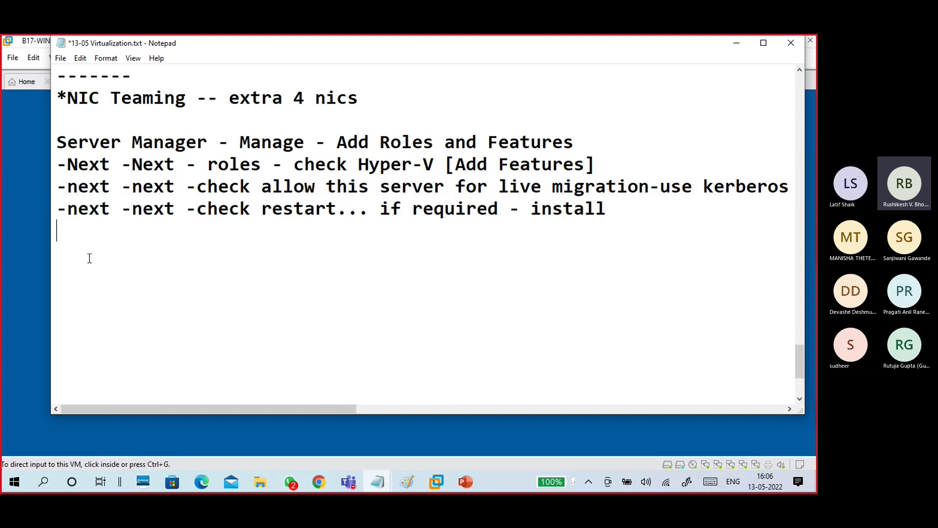
pyautogui.click(737, 43)
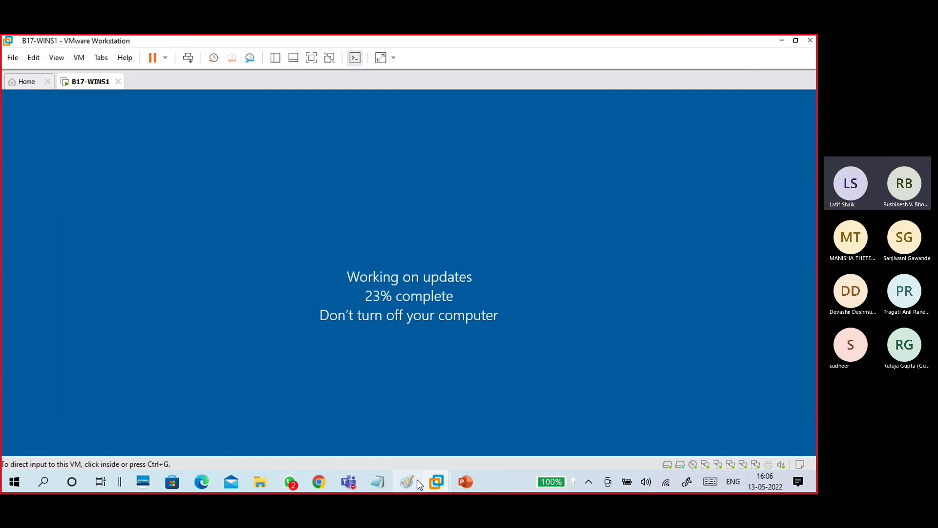
# Switch back to the 13-05 Virtualization.txt notes and add the line "once installed -- restarts automatically" below the install steps, followed by blank lines.
pyautogui.moveTo(381, 482)
pyautogui.click(430, 449)
pyautogui.click(381, 266)
pyautogui.click(377, 247)
pyautogui.write('once ')
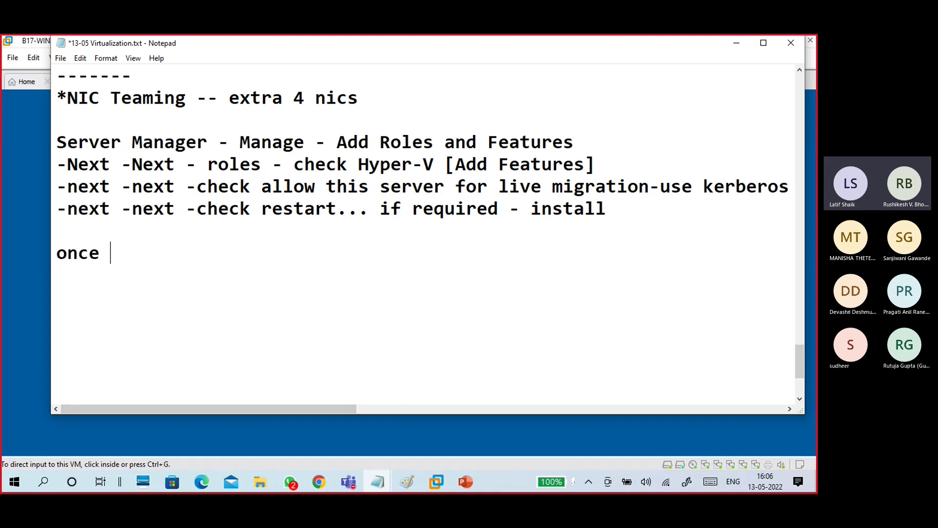
pyautogui.write('installe')
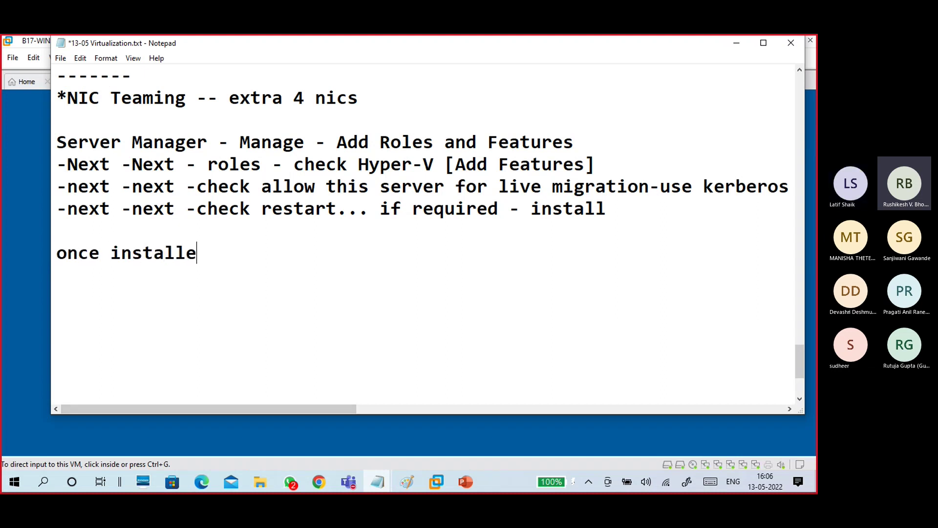
pyautogui.write('d -- restar')
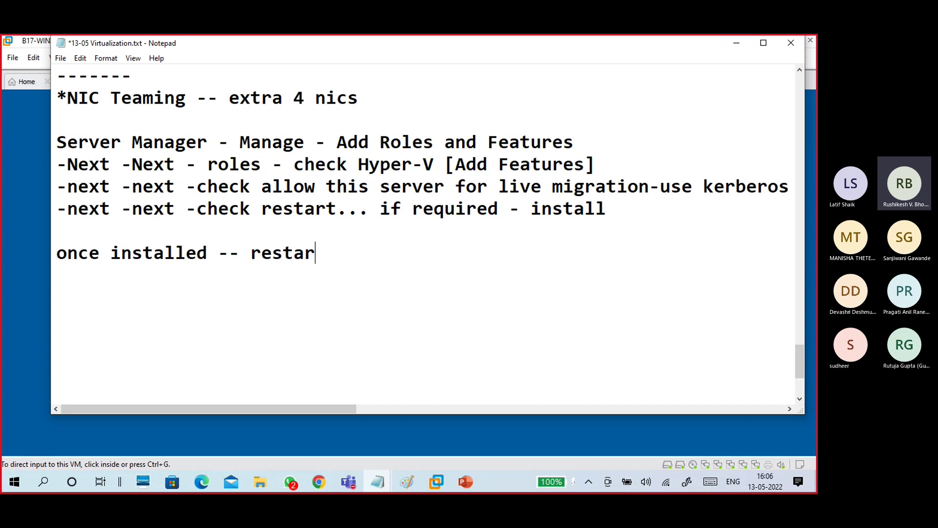
pyautogui.write('ts aut')
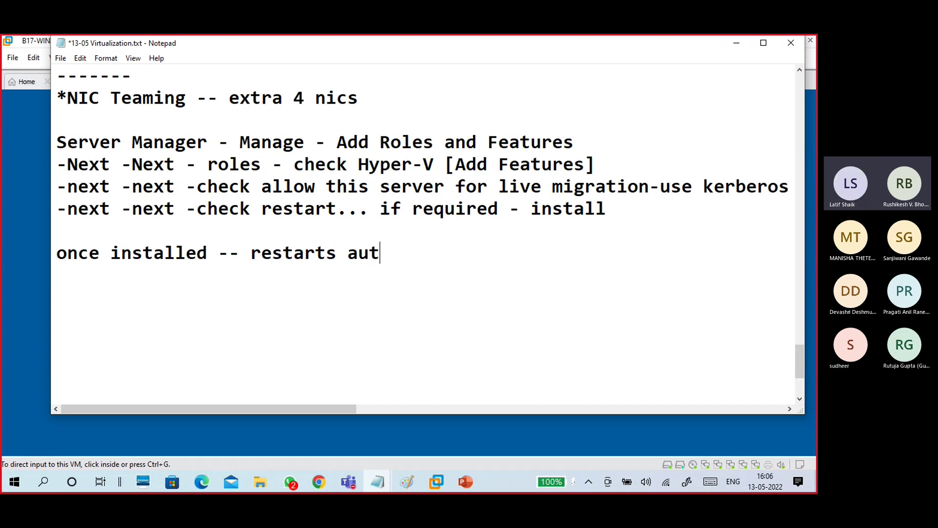
pyautogui.write('omatically')
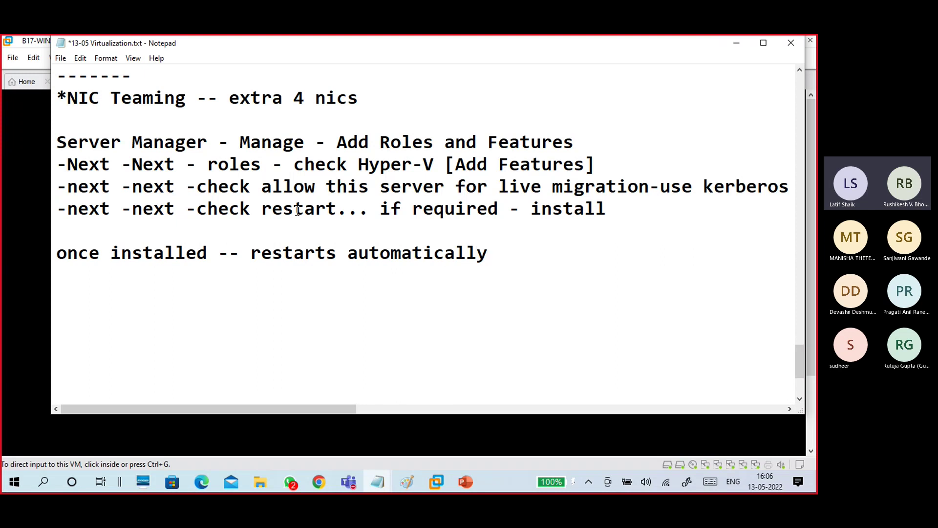
pyautogui.moveTo(251, 213); pyautogui.dragTo(502, 213)
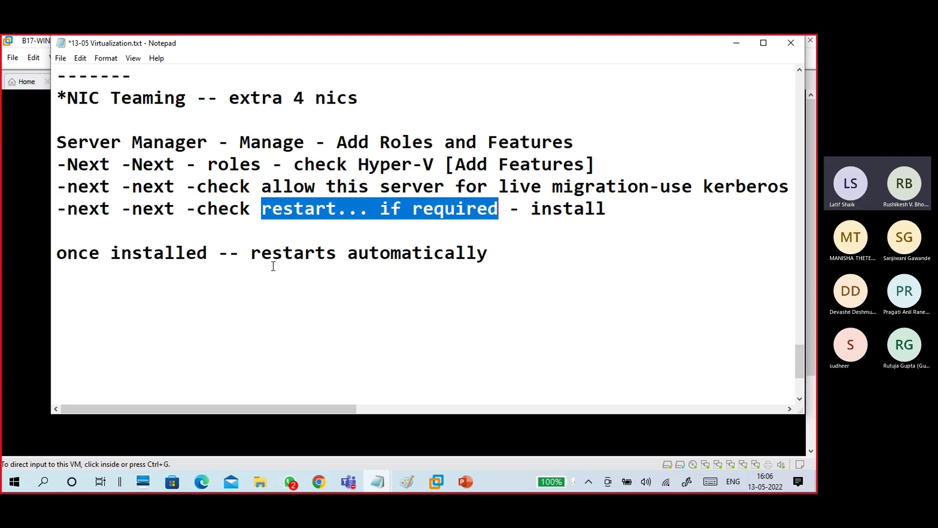
pyautogui.click(512, 253)
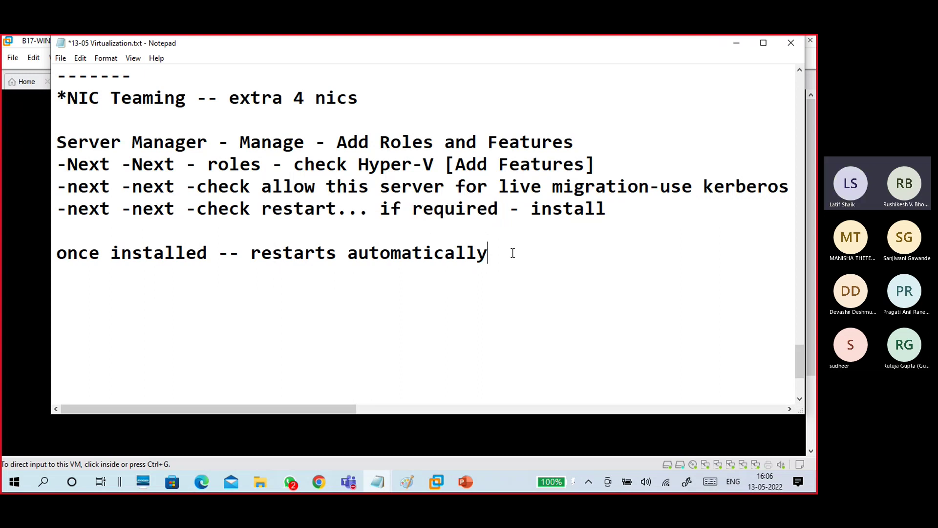
pyautogui.press('Return')
pyautogui.press('Return')
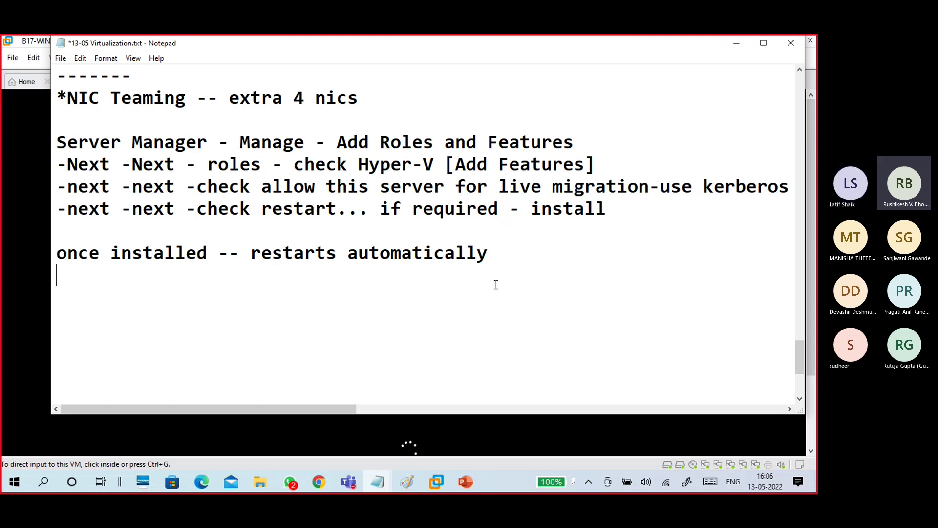
# Minimize the notes and check the restart of the B17-WINS1 virtual machine.
pyautogui.click(737, 44)
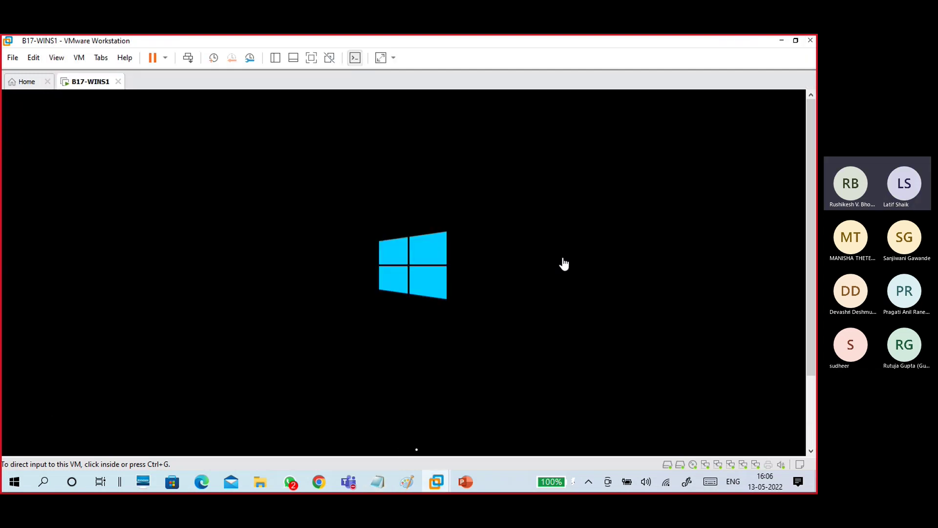
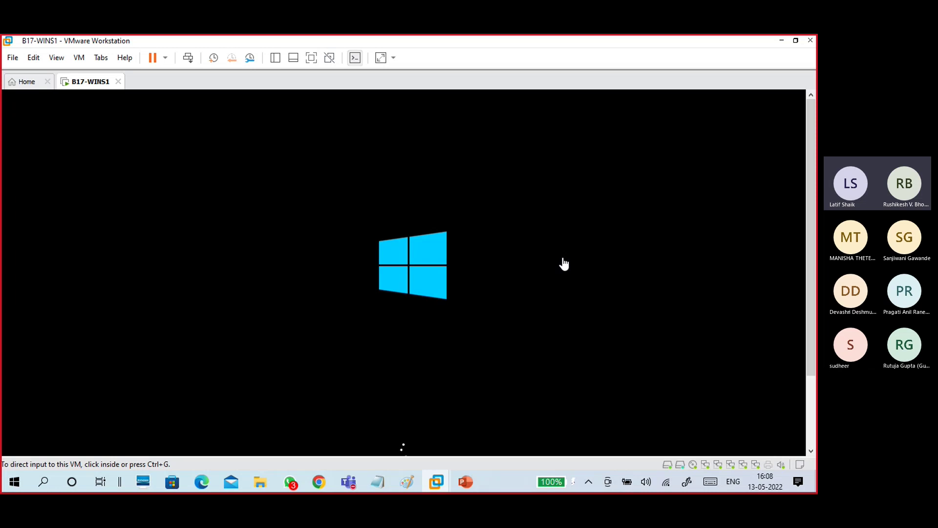
pyautogui.click(564, 264)
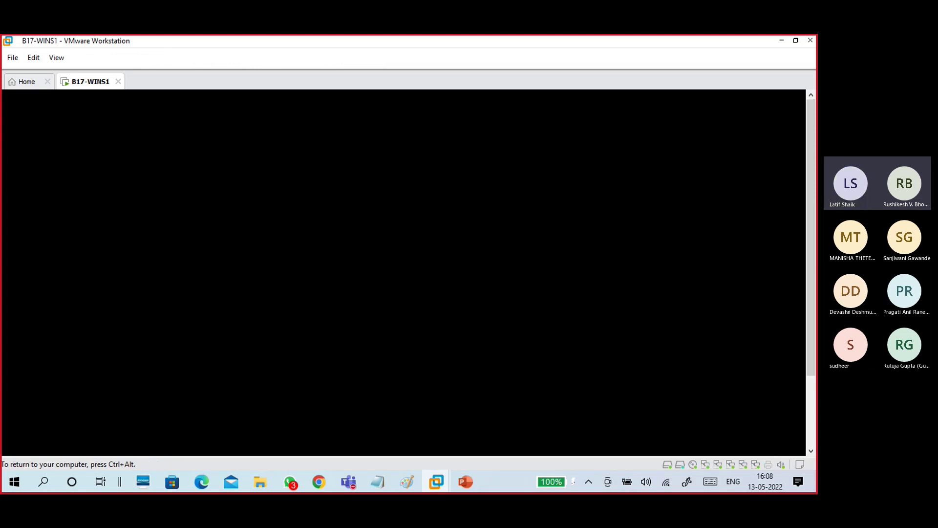
pyautogui.hotkey('ctrl', 'alt')
# Return to the notes in Notepad and copy "windows server 2019 /2016/2012R2/2012" from the Install Hyper-v heading.
pyautogui.moveTo(371, 476)
pyautogui.click(430, 435)
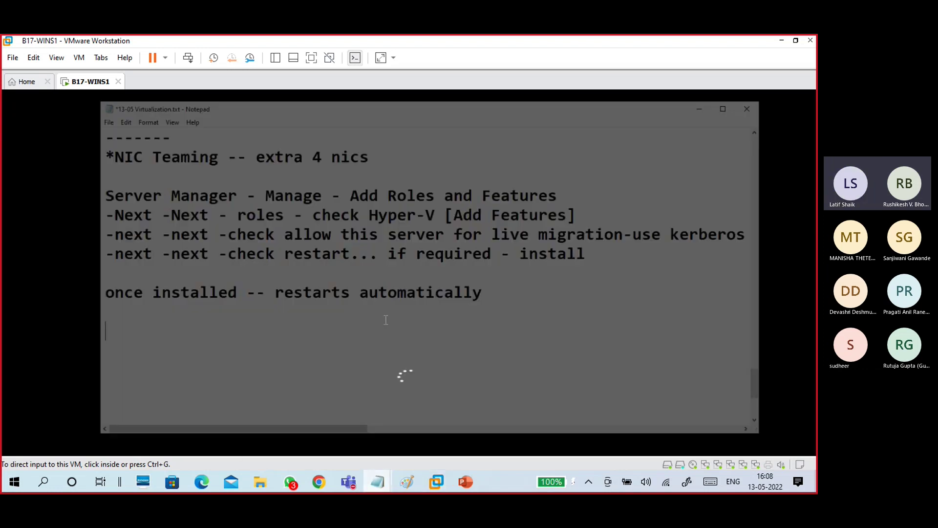
pyautogui.scroll(4, 346, 278)
pyautogui.scroll(2, 371, 192)
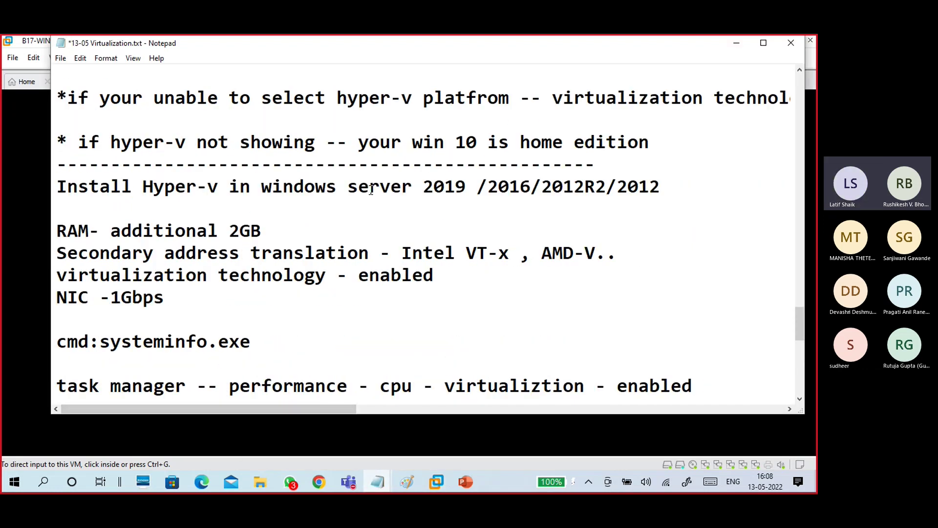
pyautogui.moveTo(466, 187); pyautogui.dragTo(379, 187)
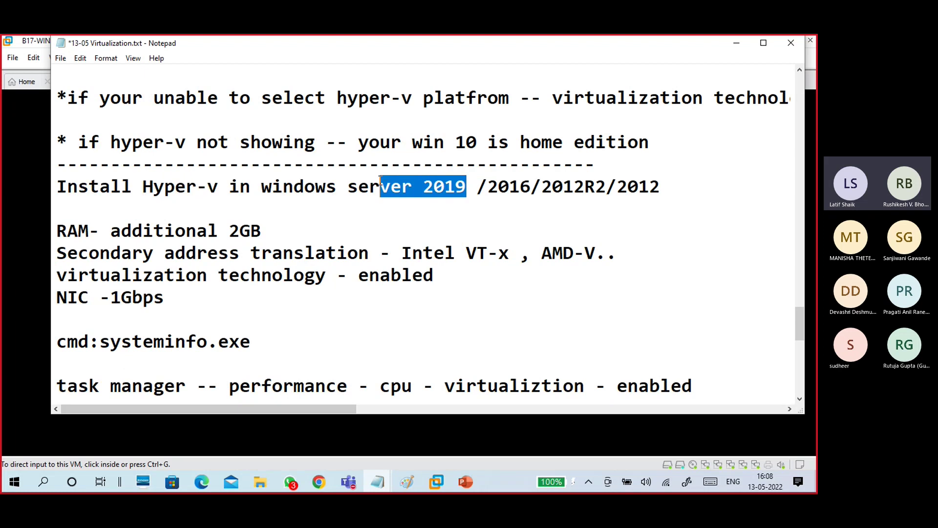
pyautogui.click(380, 187)
pyautogui.moveTo(261, 187); pyautogui.dragTo(661, 187)
pyautogui.hotkey('ctrl', 'c')
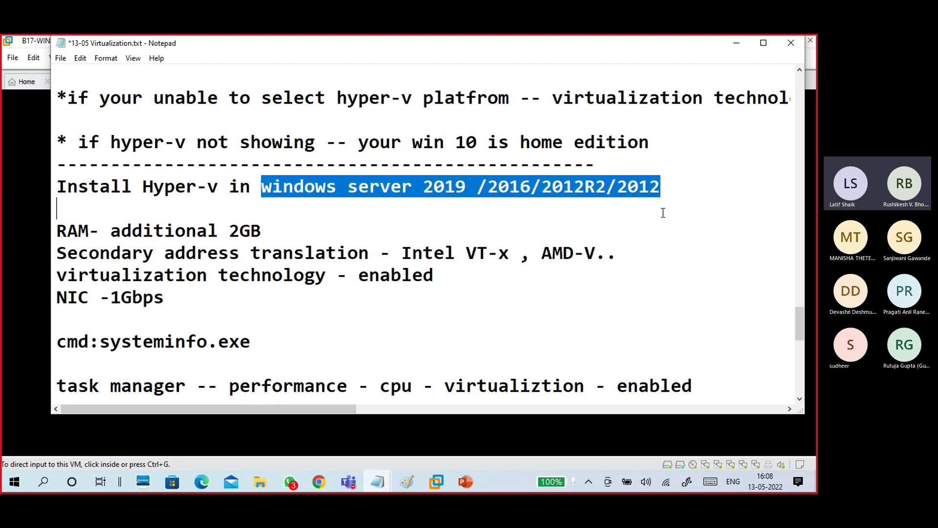
# Add a dashed separator line directly below the "once installed -- restarts automatically" note.
pyautogui.scroll(-4, 240, 310)
pyautogui.click(253, 355)
pyautogui.press('BackSpace')
pyautogui.write('------------------------')
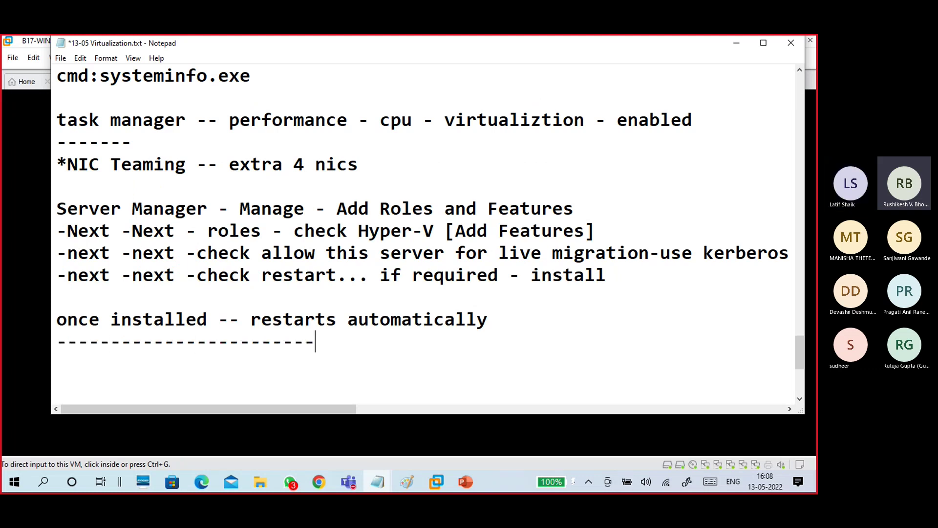
pyautogui.press('Return')
# Add a dashed separator below the NIC Teaming note and paste the copied Windows Server versions on the line under it.
pyautogui.click(198, 187)
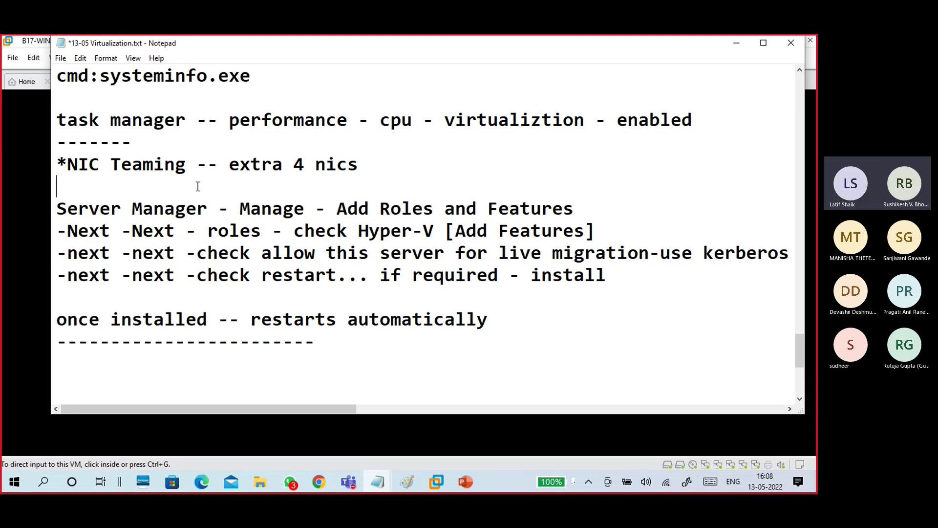
pyautogui.write('------------------')
pyautogui.press('Return')
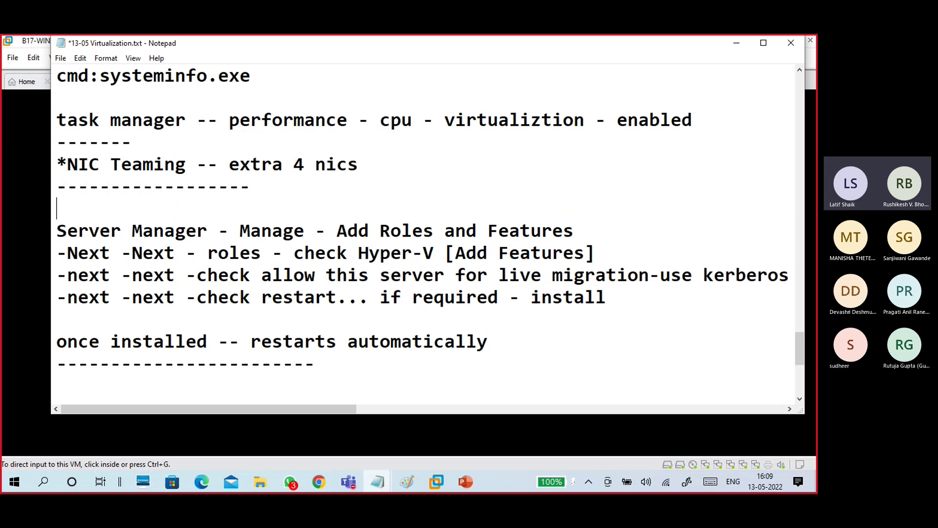
pyautogui.hotkey('ctrl', 'v')
pyautogui.press('Return')
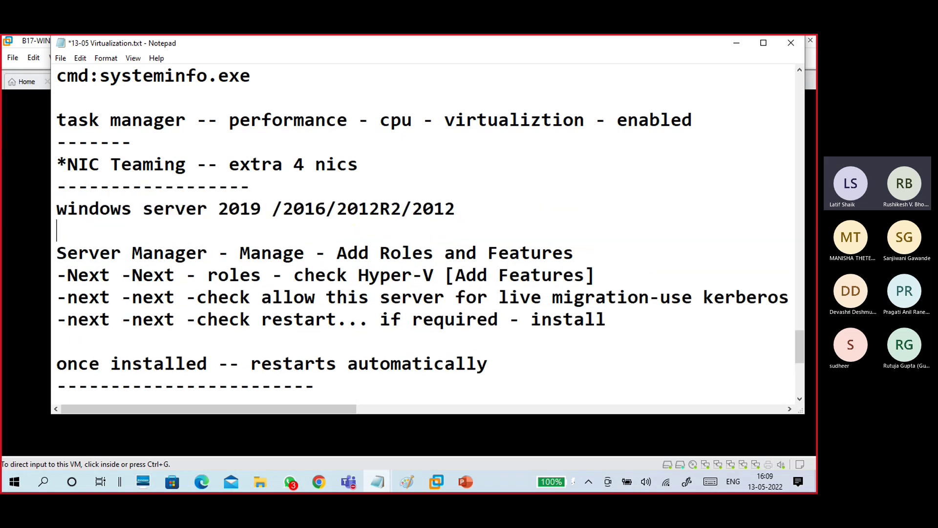
# Insert blank lines below the Windows Server versions and a dashed separator above the Server Manager instructions.
pyautogui.press('Return')
pyautogui.press('Return')
pyautogui.press('Return')
pyautogui.write('------------')
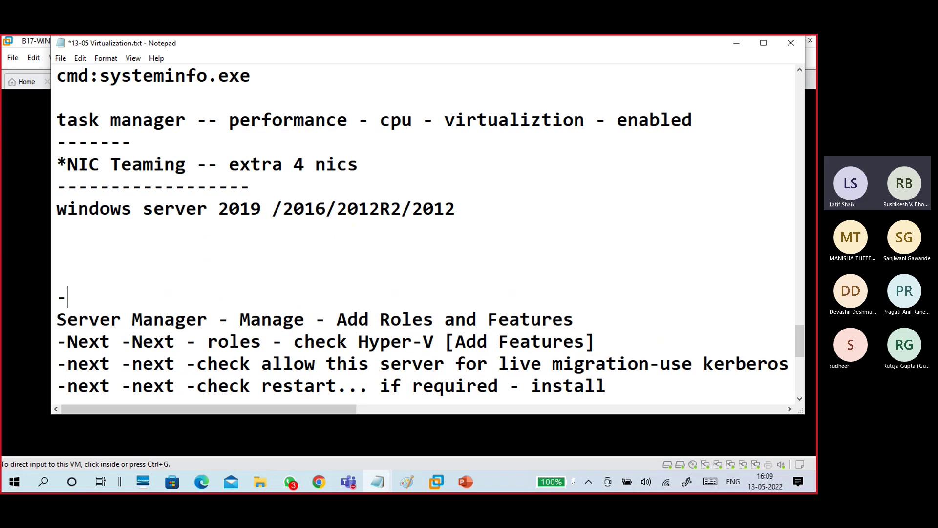
# Enter "Standard edition: 2 VMs" on the line below the Windows Server versions.
pyautogui.press('Up')
pyautogui.press('Up')
pyautogui.press('Up')
pyautogui.write('Standar')
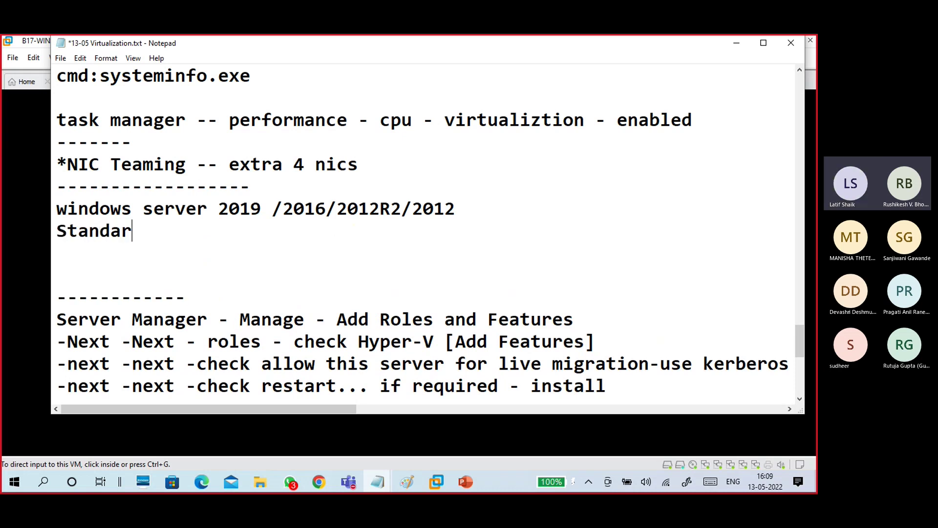
pyautogui.write('d edition : 2')
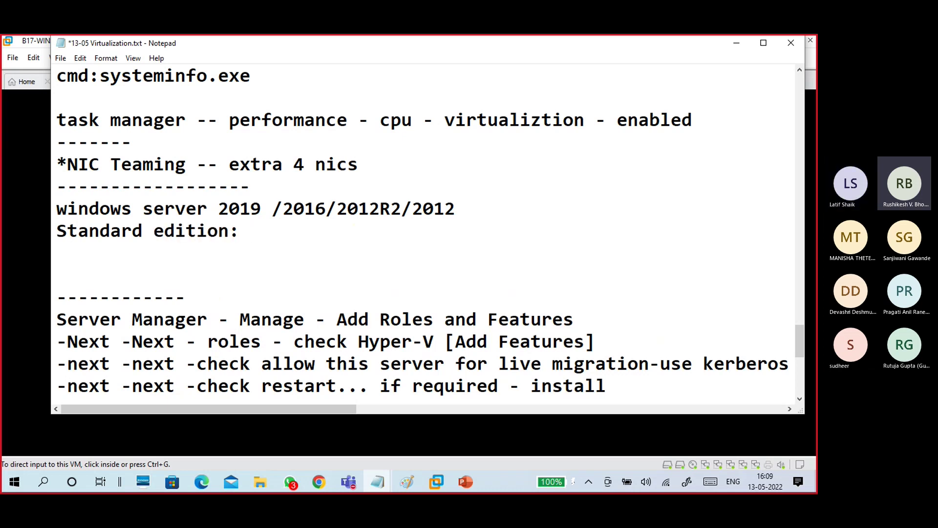
pyautogui.write(' VMs ')
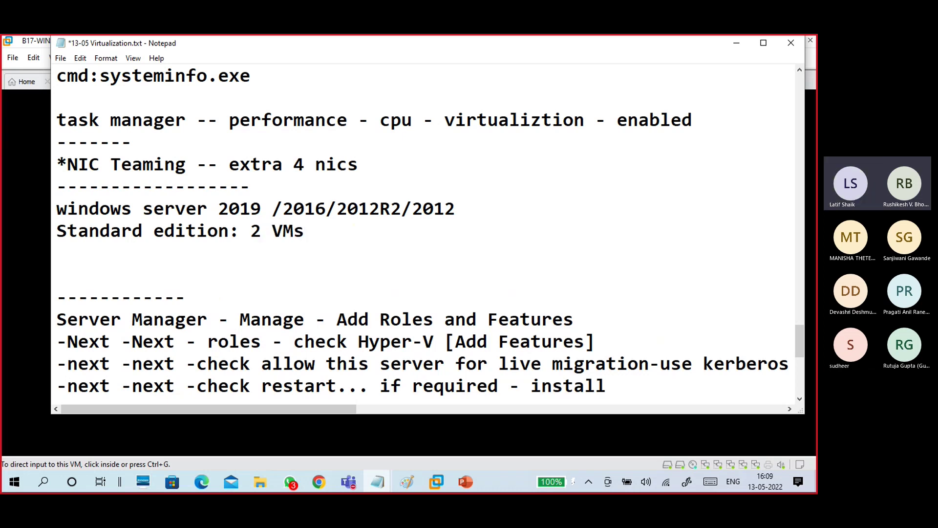
# Replace the text after "Standard edition:" with "Run".
pyautogui.write('per')
pyautogui.press('BackSpace')
pyautogui.press('BackSpace')
pyautogui.press('BackSpace')
pyautogui.press('BackSpace')
pyautogui.press('BackSpace')
pyautogui.press('BackSpace')
pyautogui.press('BackSpace')
pyautogui.press('BackSpace')
pyautogui.press('BackSpace')
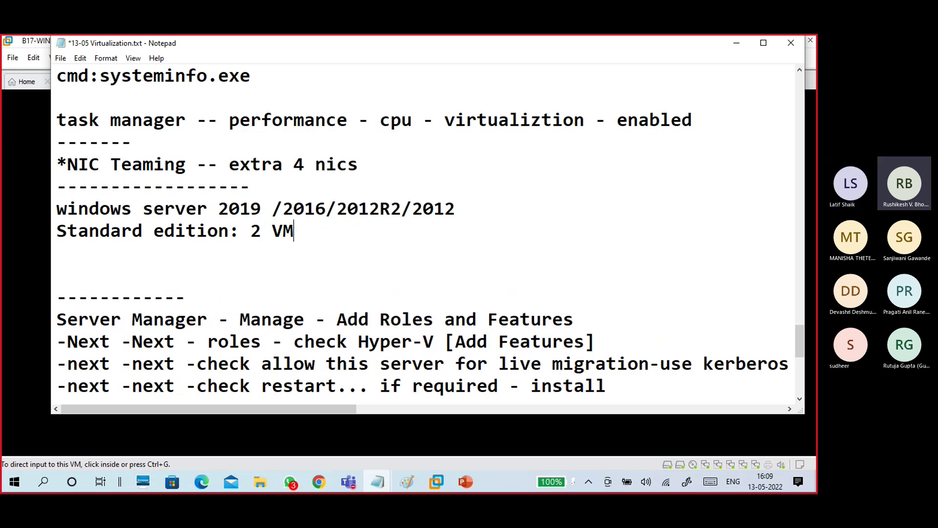
pyautogui.write('RU')
pyautogui.press('BackSpace')
pyautogui.write('un ')
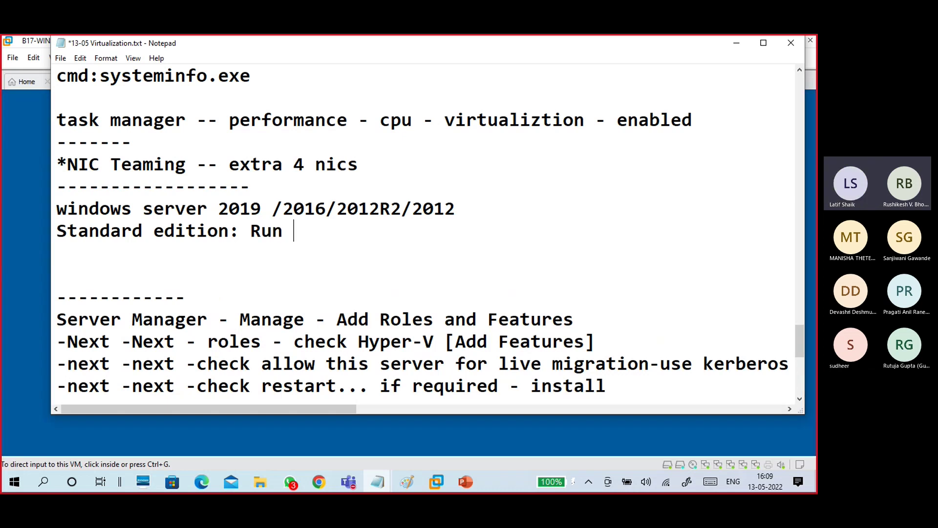
# Complete the Standard edition line with "2 VMs per core license" after "Run".
pyautogui.write('2 VMs per core linice')
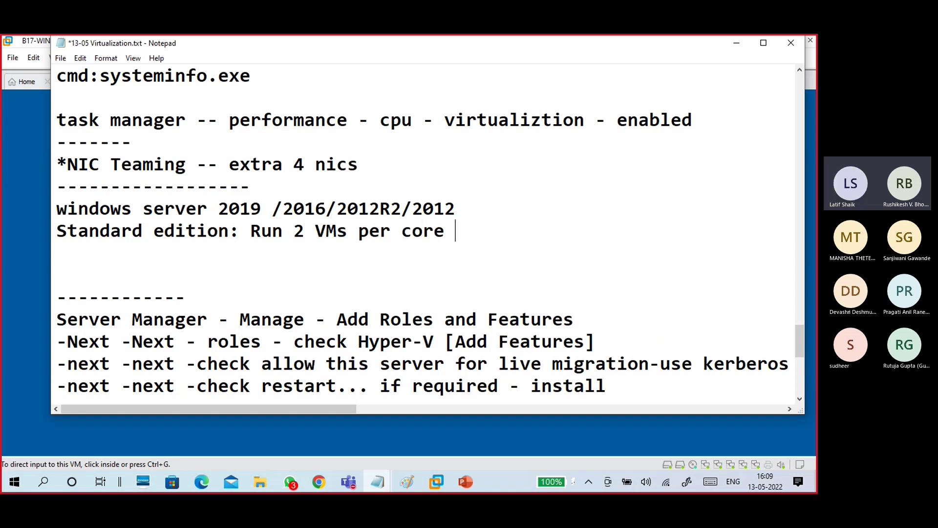
pyautogui.press('BackSpace')
pyautogui.press('BackSpace')
pyautogui.press('BackSpace')
pyautogui.press('BackSpace')
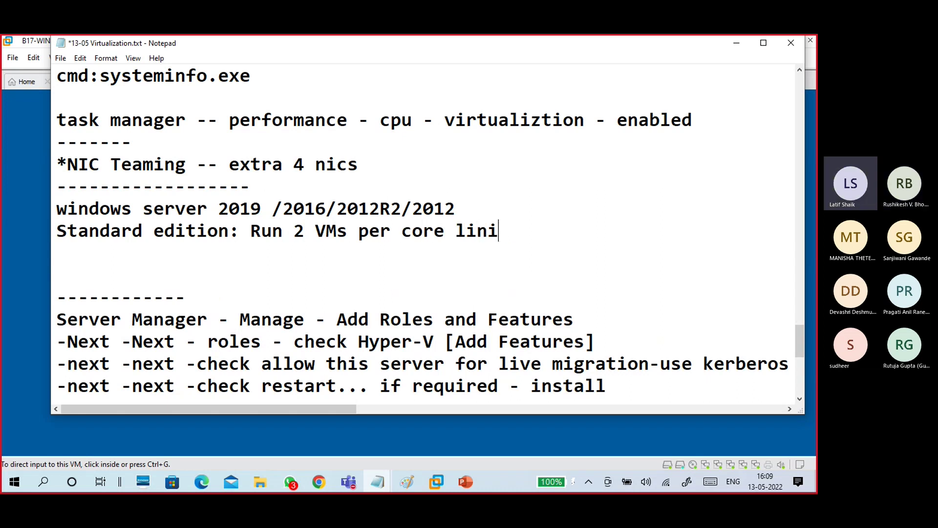
pyautogui.press('BackSpace')
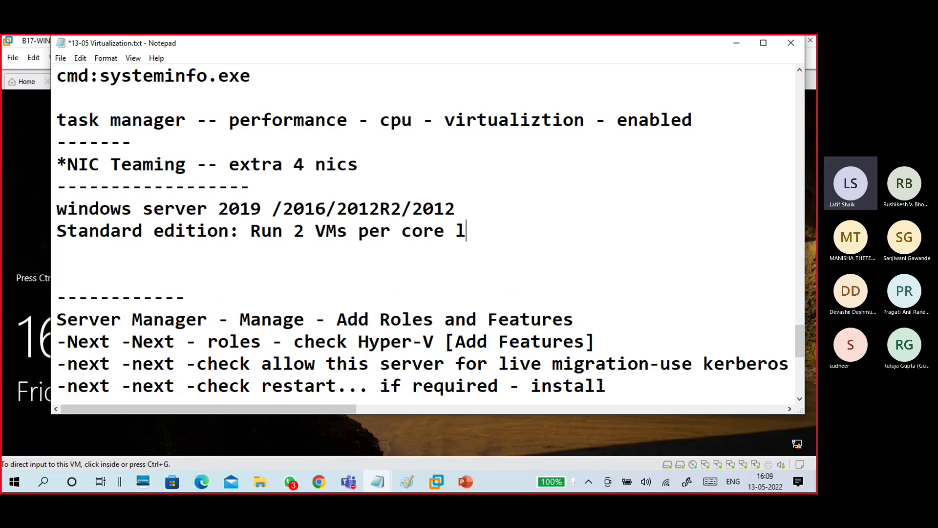
pyautogui.write('i')
pyautogui.press('BackSpace')
pyautogui.write('e')
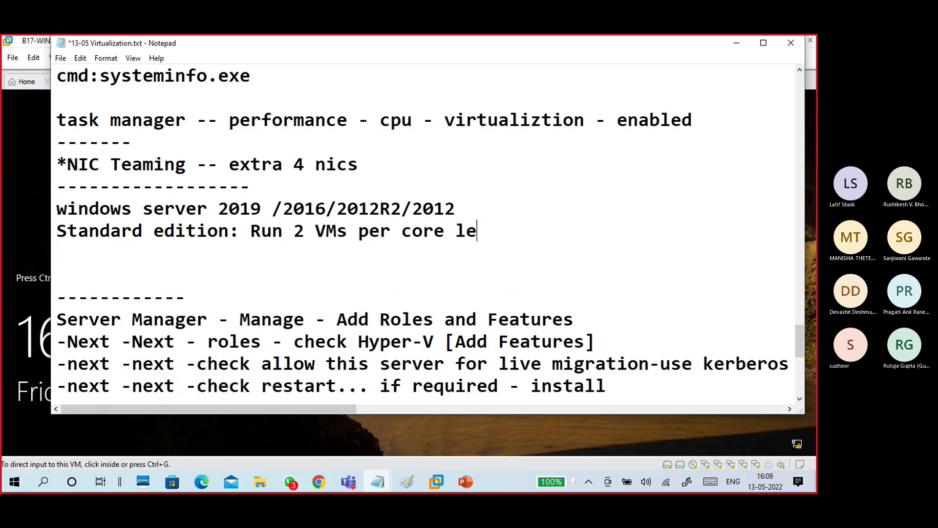
pyautogui.press('BackSpace')
pyautogui.write('i')
pyautogui.write('cens')
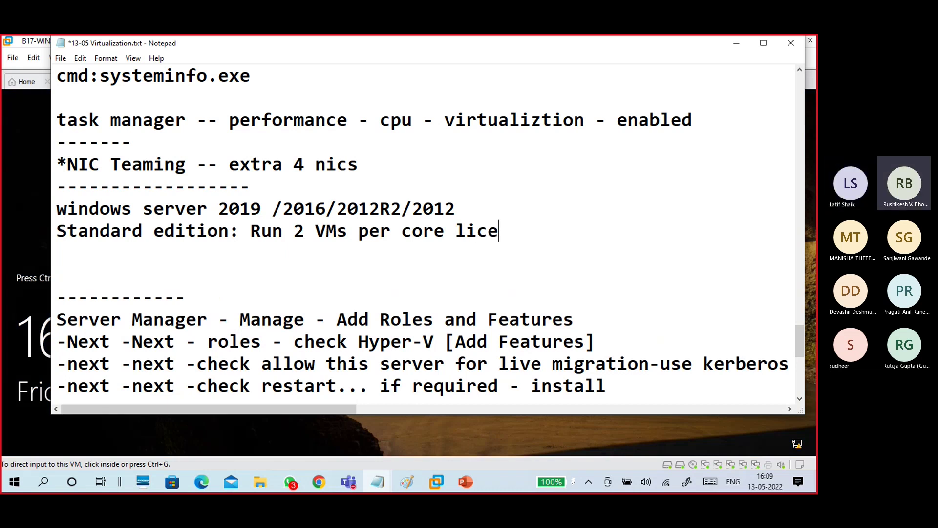
pyautogui.write('e')
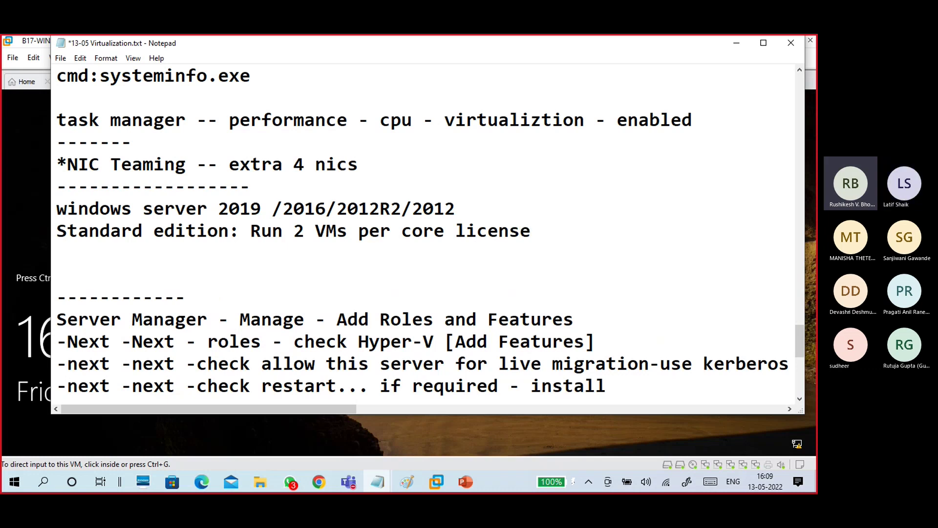
# Add the line "Datacenter edition: create VMs unlimited and run 1024 vms at a time per core license" below the Standard edition line.
pyautogui.press('Return')
pyautogui.write('Data')
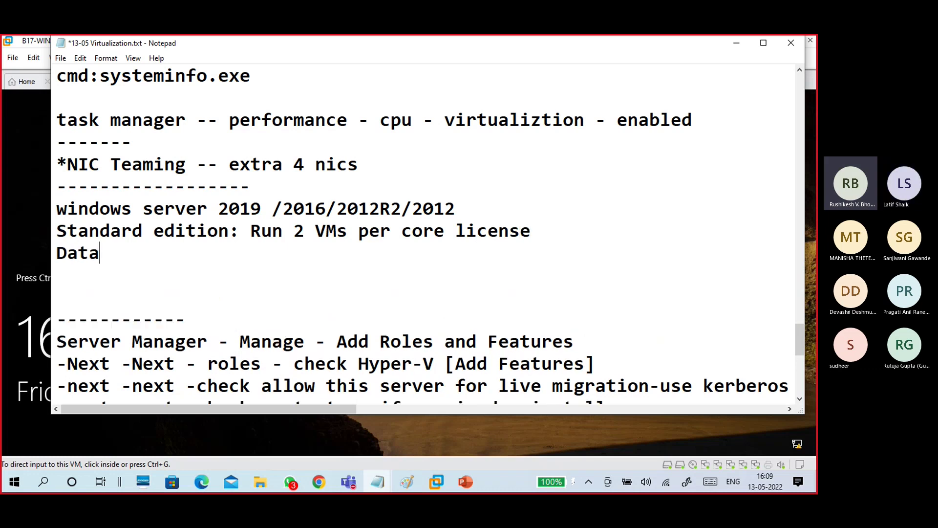
pyautogui.write('cent')
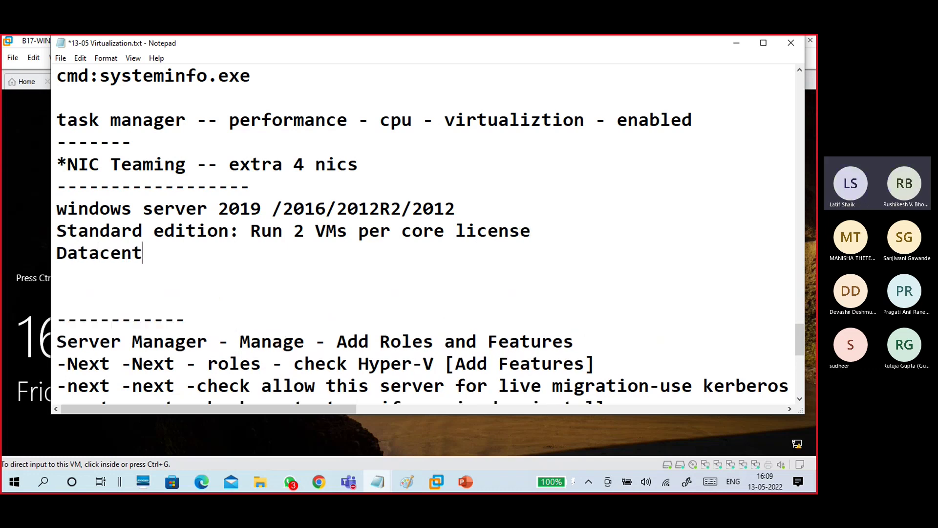
pyautogui.write('er editio')
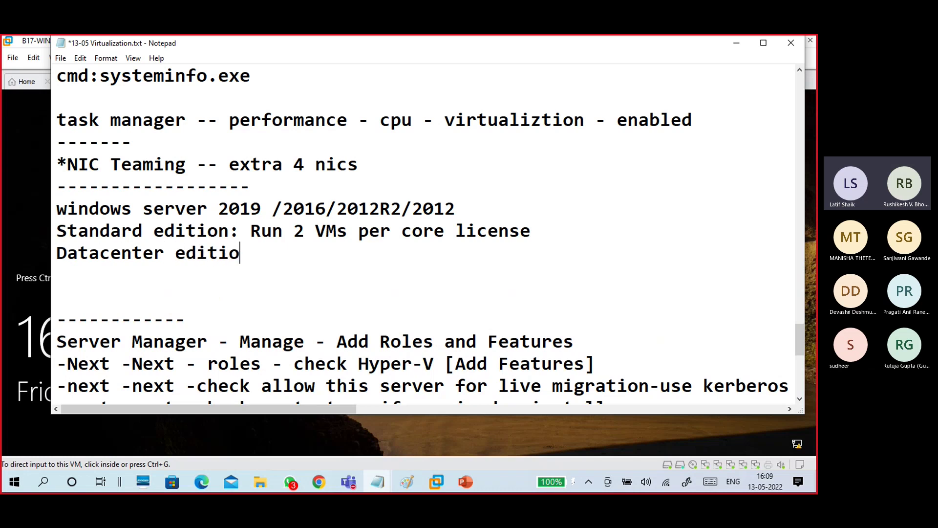
pyautogui.write('n:')
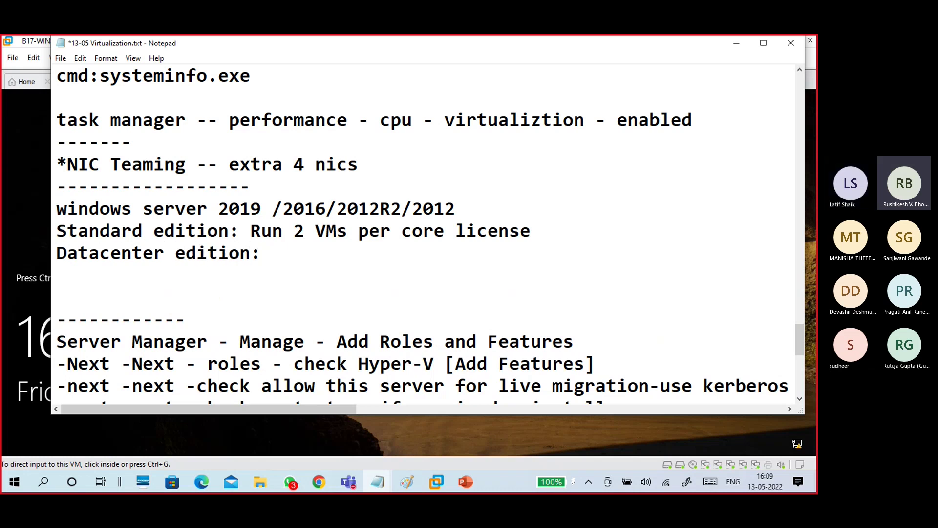
pyautogui.write(' create ')
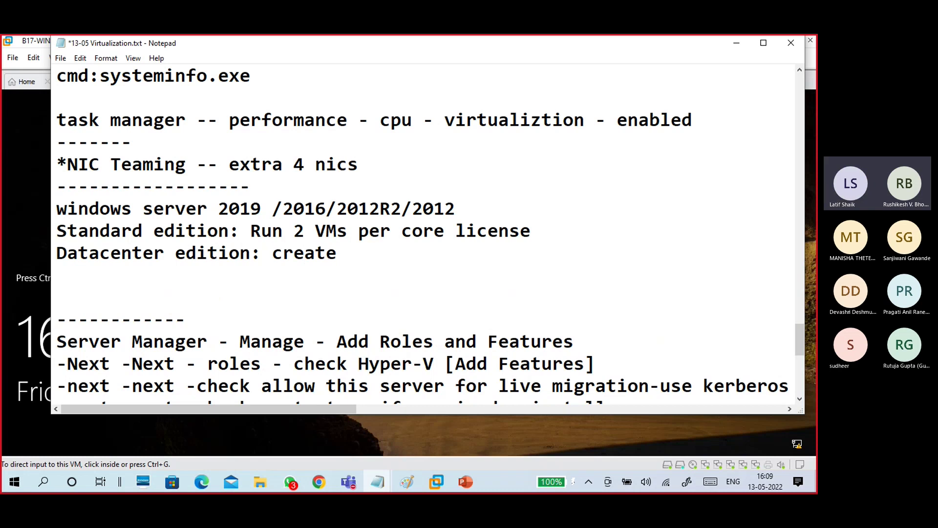
pyautogui.write('VMs unl')
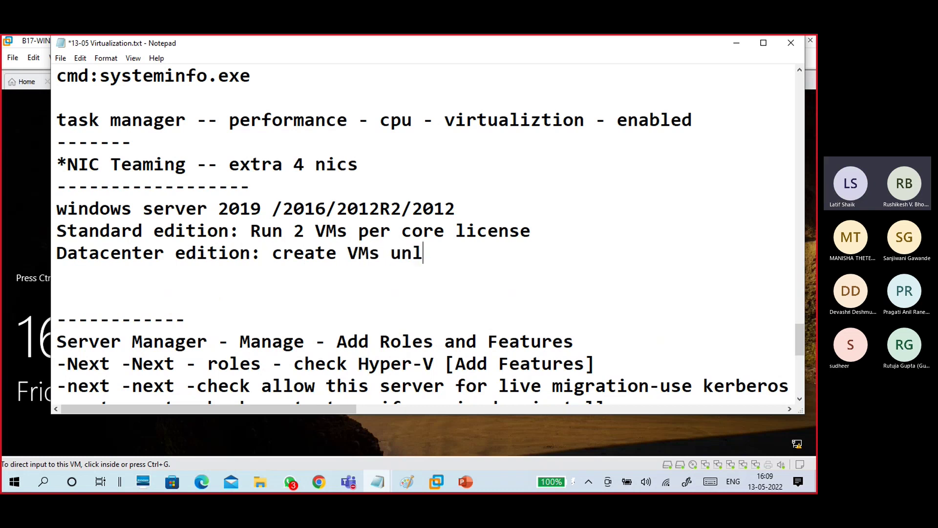
pyautogui.write('imited ')
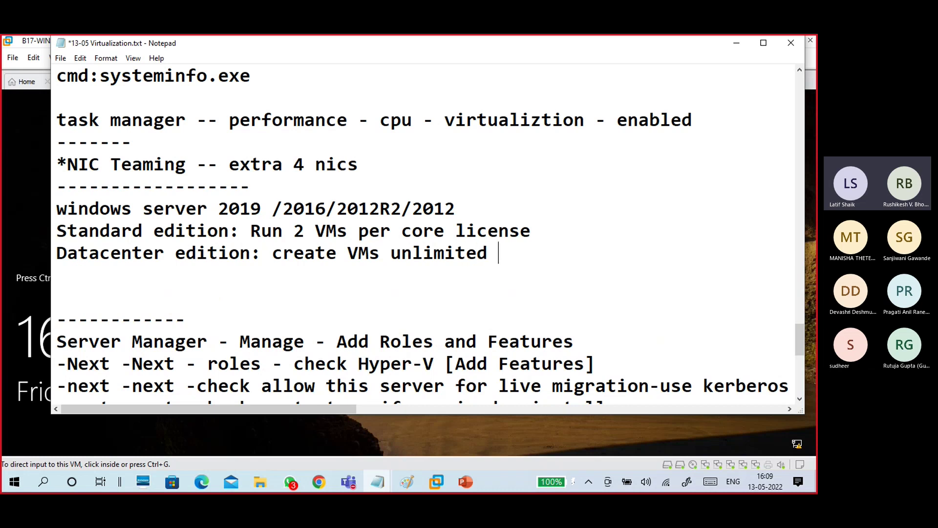
pyautogui.write('and run ')
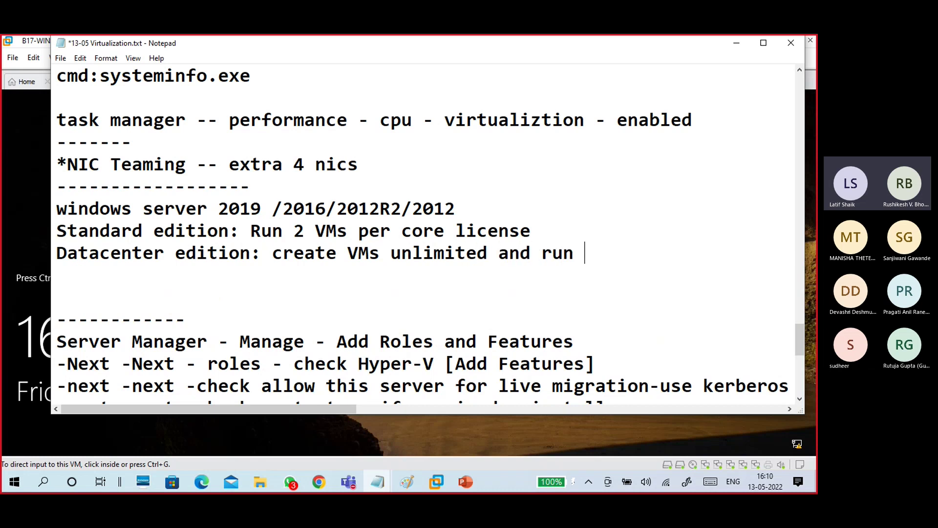
pyautogui.write('1024 v')
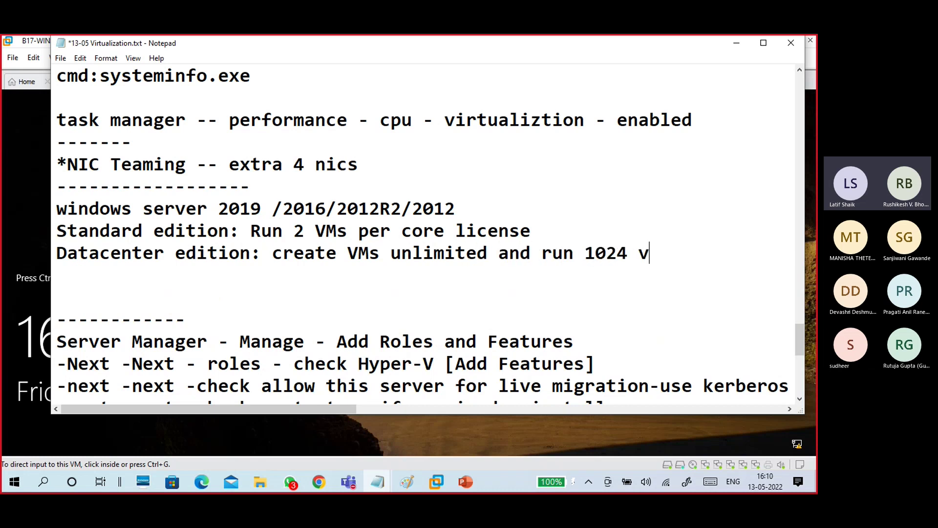
pyautogui.write('ms at a time')
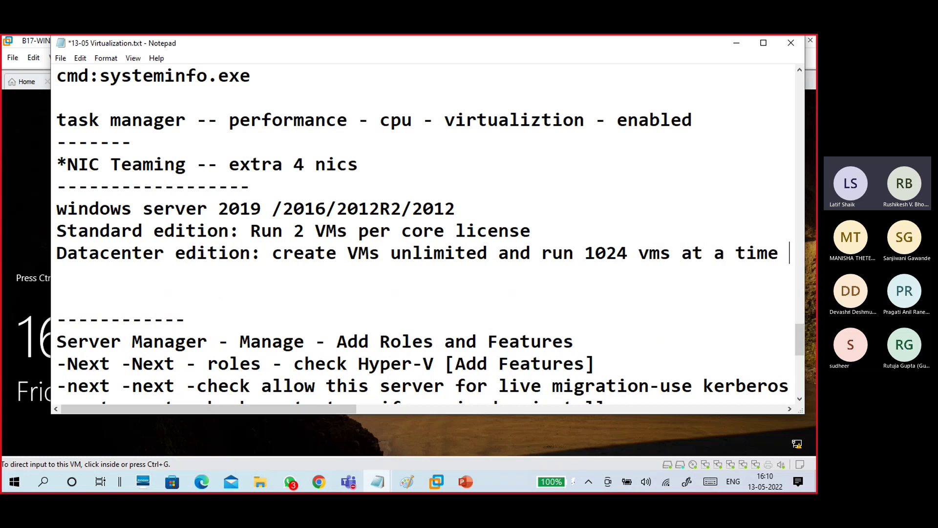
pyautogui.write(' per core lin')
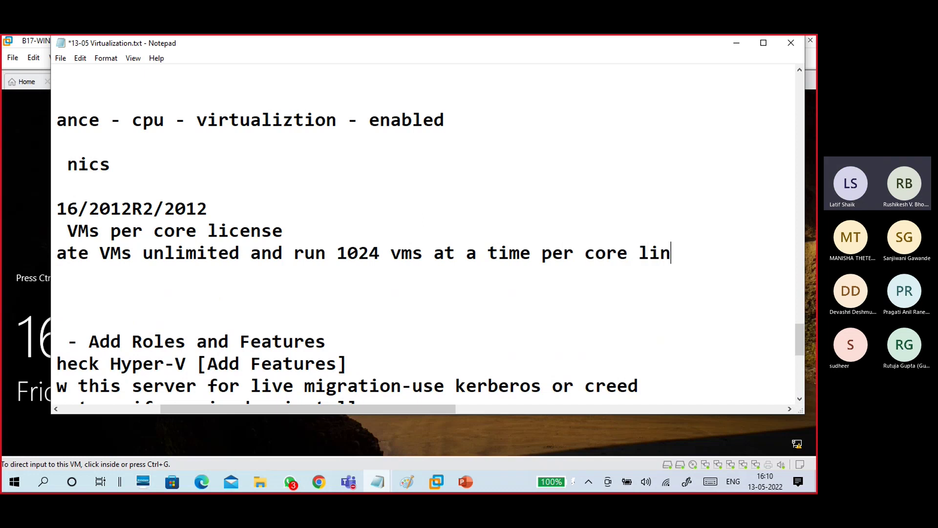
pyautogui.press('BackSpace')
pyautogui.write('cend')
pyautogui.press('BackSpace')
pyautogui.write('se')
# Insert "at a time" after "2 VMs" in the Standard edition line.
pyautogui.press('Up')
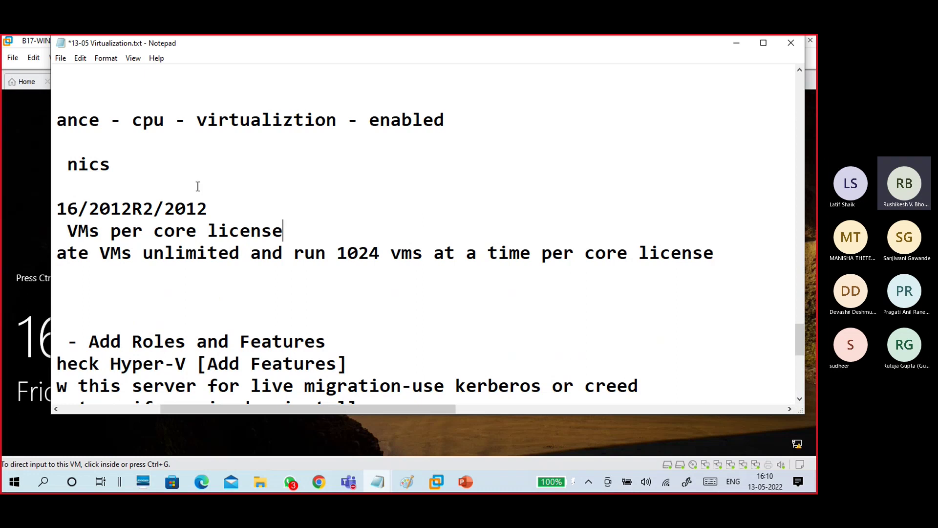
pyautogui.press('Left')
pyautogui.press('Left')
pyautogui.press('Left')
pyautogui.press('Left')
pyautogui.press('Left')
pyautogui.press('Left')
pyautogui.press('Left')
pyautogui.press('Left')
pyautogui.press('Left')
pyautogui.press('Left')
pyautogui.press('Left')
pyautogui.press('Left')
pyautogui.press('Left')
pyautogui.press('Left')
pyautogui.press('Left')
pyautogui.press('Left')
pyautogui.press('Left')
pyautogui.press('Left')
pyautogui.press('Left')
pyautogui.press('Left')
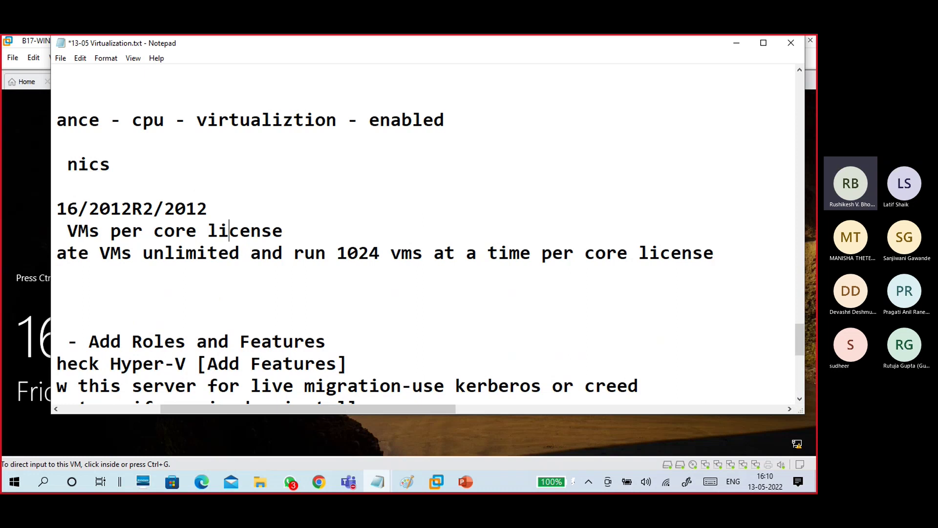
pyautogui.press('Right')
pyautogui.press('Right')
pyautogui.press('Right')
pyautogui.press('Right')
pyautogui.press('Right')
pyautogui.press('Right')
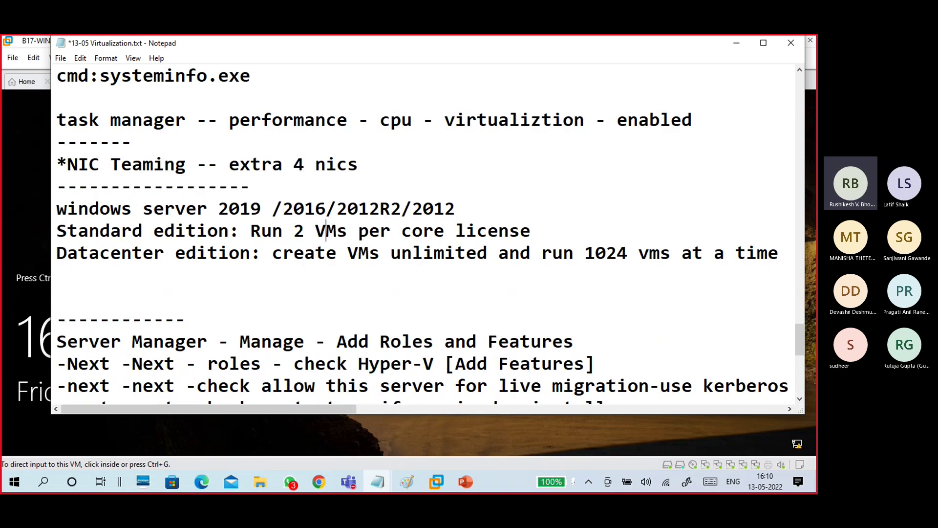
pyautogui.write('at a tim')
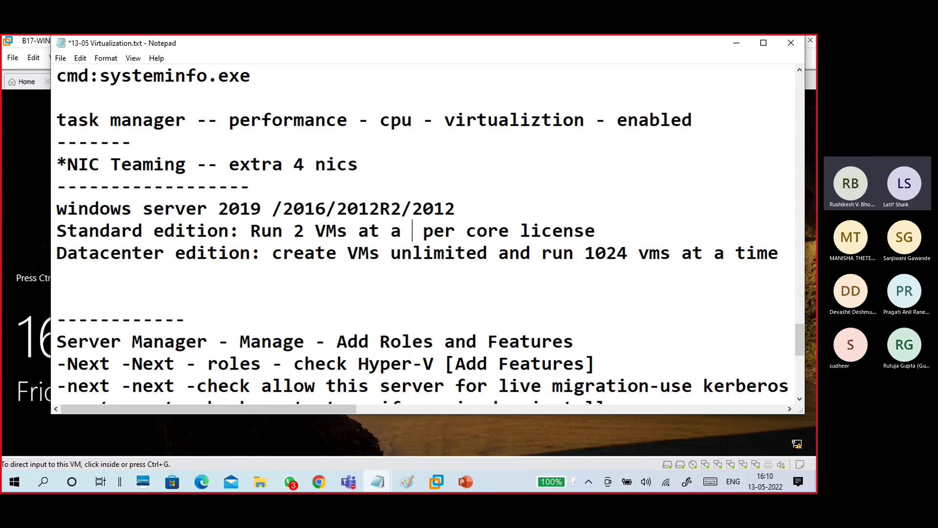
pyautogui.write('e')
# Delete the blank lines between the Datacenter edition line and the dashed separator below it.
pyautogui.click(123, 286)
pyautogui.press('Delete')
pyautogui.press('Delete')
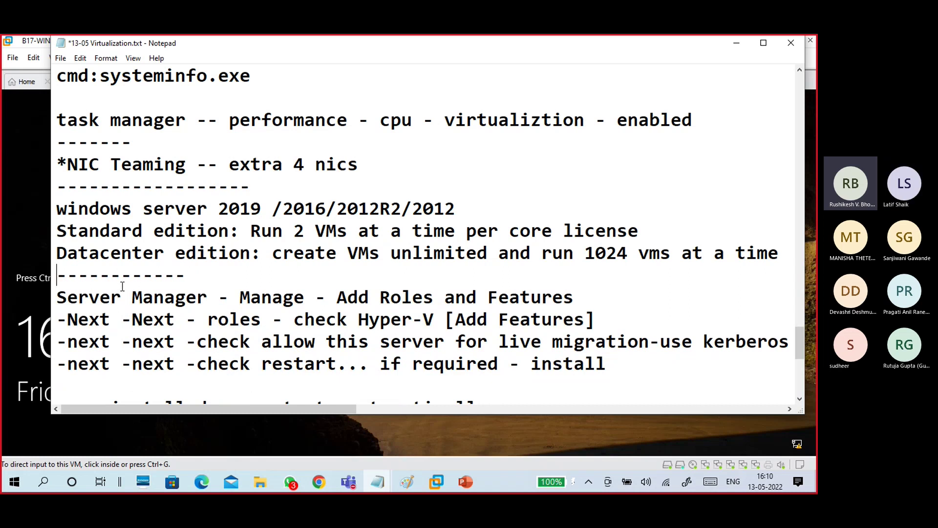
# Switch to VMware Workstation and unlock the B17-WINS1 virtual machine by entering the domain administrator's account password.
pyautogui.hotkey('alt', 'Tab')
pyautogui.click(30, 215)
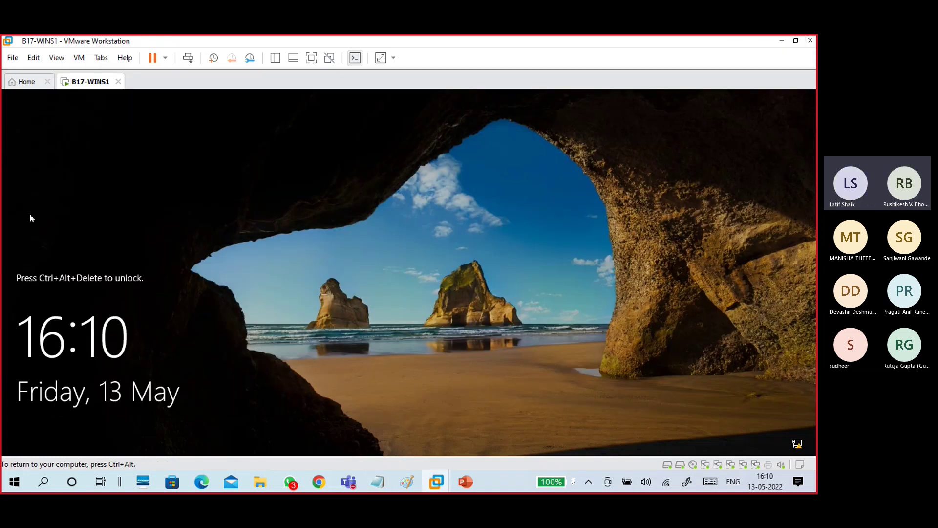
pyautogui.press('ctrl+alt+Insert')
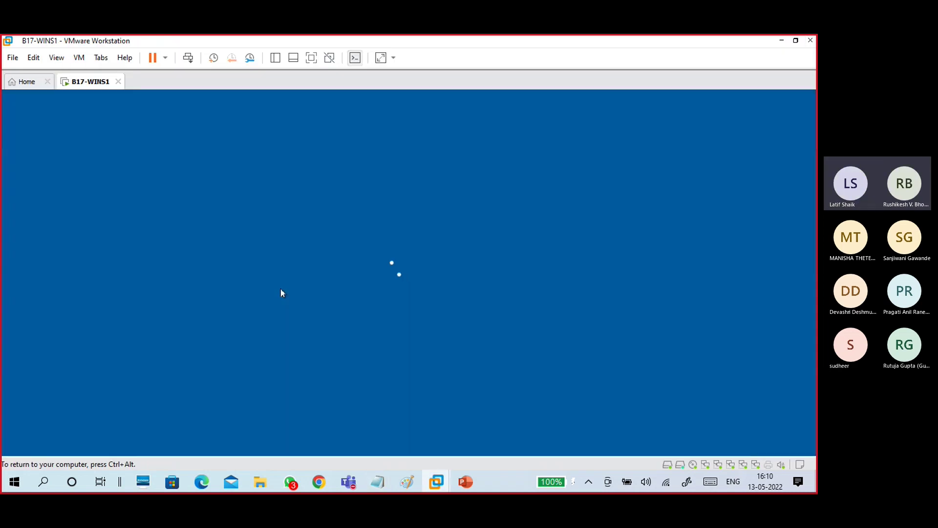
pyautogui.write('********')
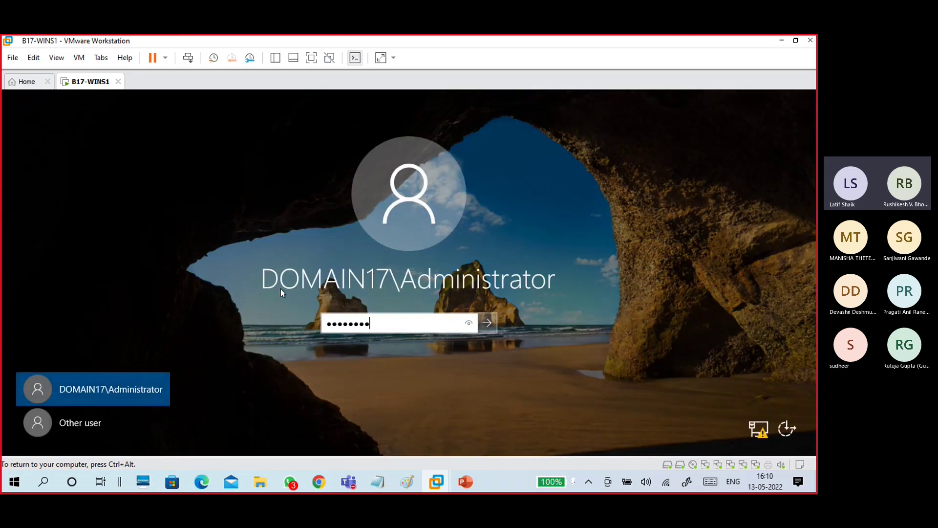
pyautogui.press('Return')
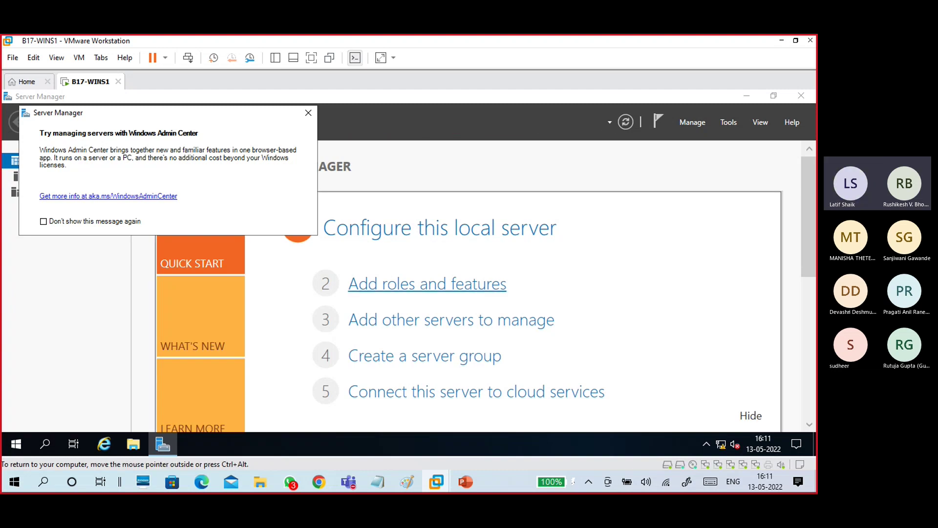
# Follow the Hyper-V feature installation to its end, close the wizard and dismiss the Windows Admin Center message.
pyautogui.click(428, 284)
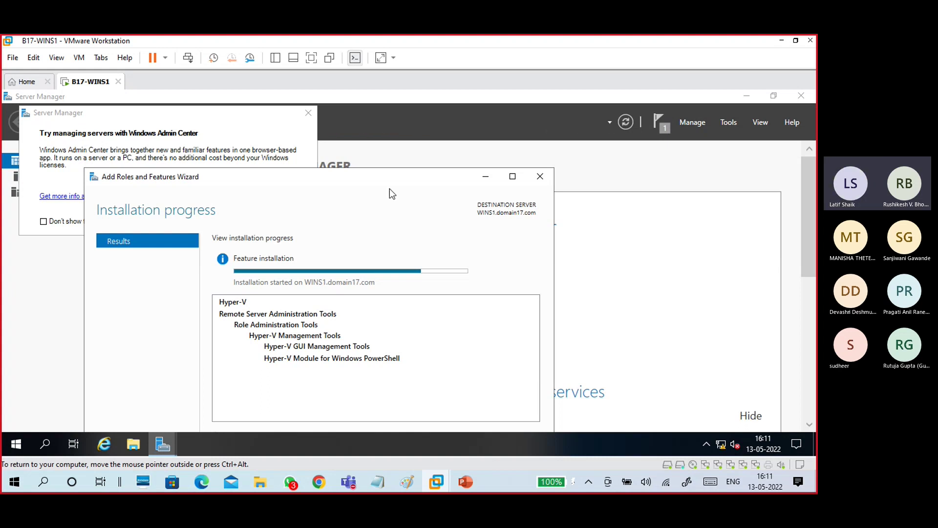
pyautogui.moveTo(385, 182); pyautogui.dragTo(527, 127)
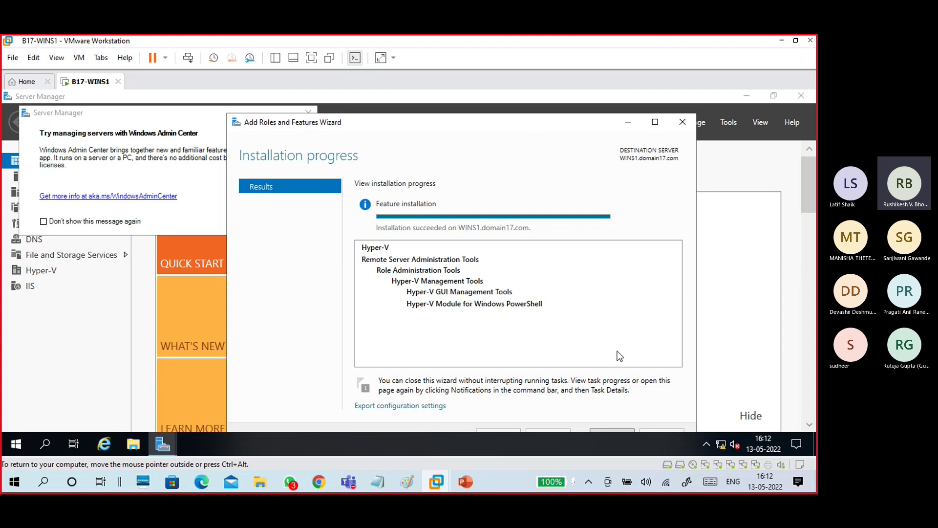
pyautogui.click(608, 429)
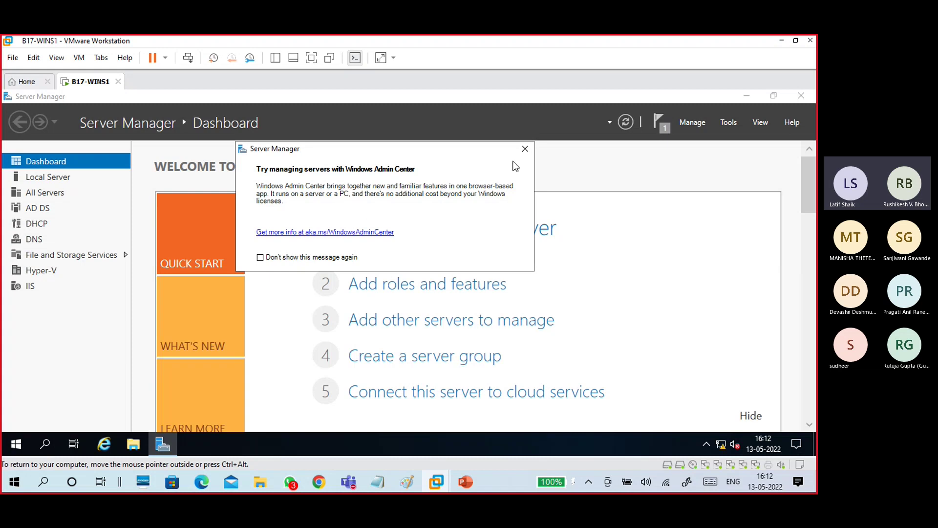
pyautogui.click(525, 149)
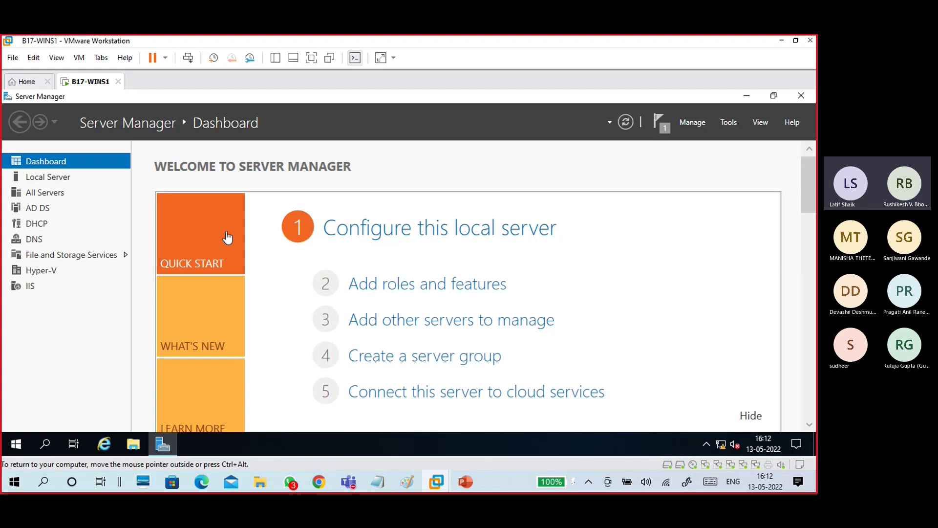
# View the Hyper-V server page in Server Manager and locate Hyper-V Manager among the management tools.
pyautogui.click(39, 272)
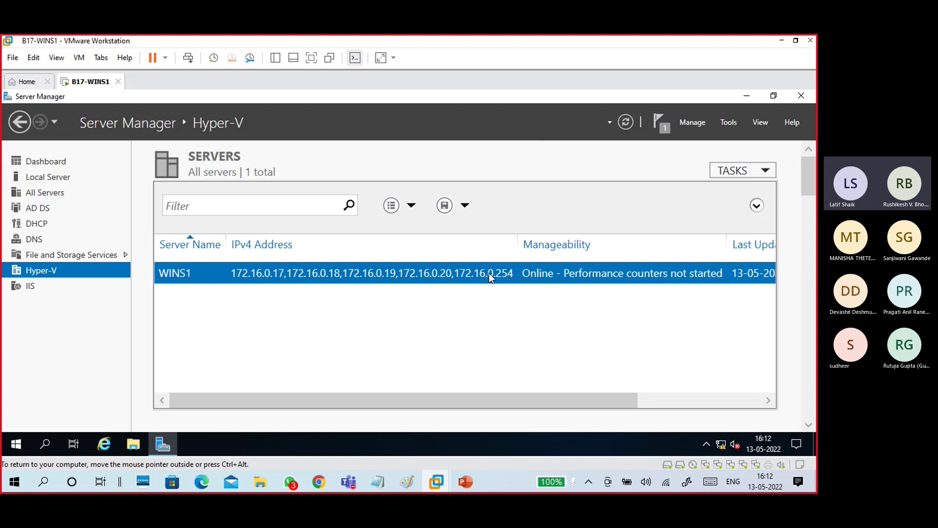
pyautogui.click(730, 123)
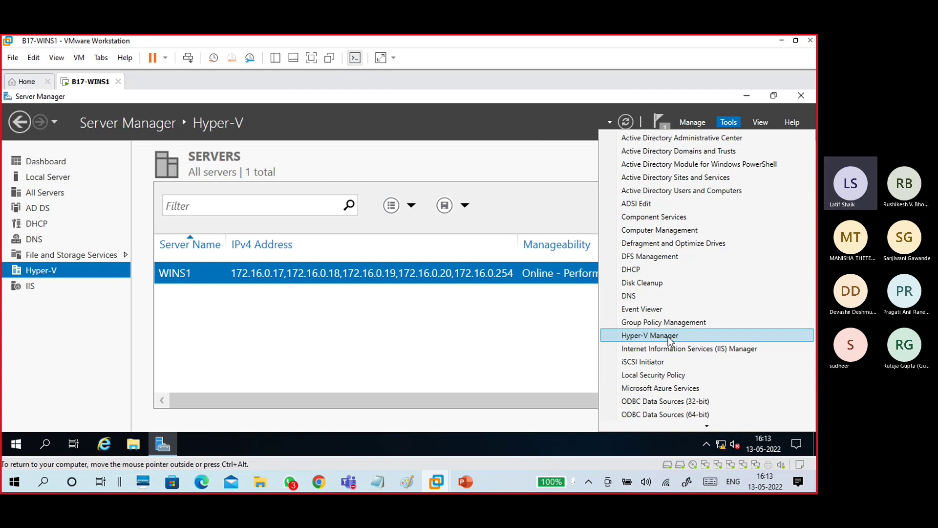
# Switch to the 13-05 Virtualization.txt notes and add the line "Server Manager - Tools - Hyper-V manager" below the last dashed separator.
pyautogui.moveTo(378, 482)
pyautogui.click(310, 430)
pyautogui.scroll(-5, 393, 342)
pyautogui.scroll(3, 387, 335)
pyautogui.click(321, 302)
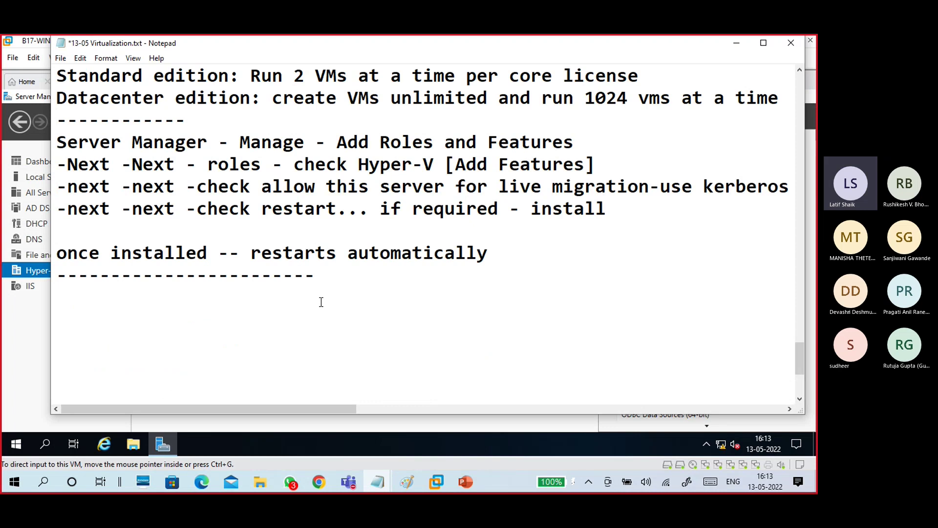
pyautogui.write('Server Manager')
pyautogui.press('BackSpace')
pyautogui.press('BackSpace')
pyautogui.press('BackSpace')
pyautogui.write('ager - T')
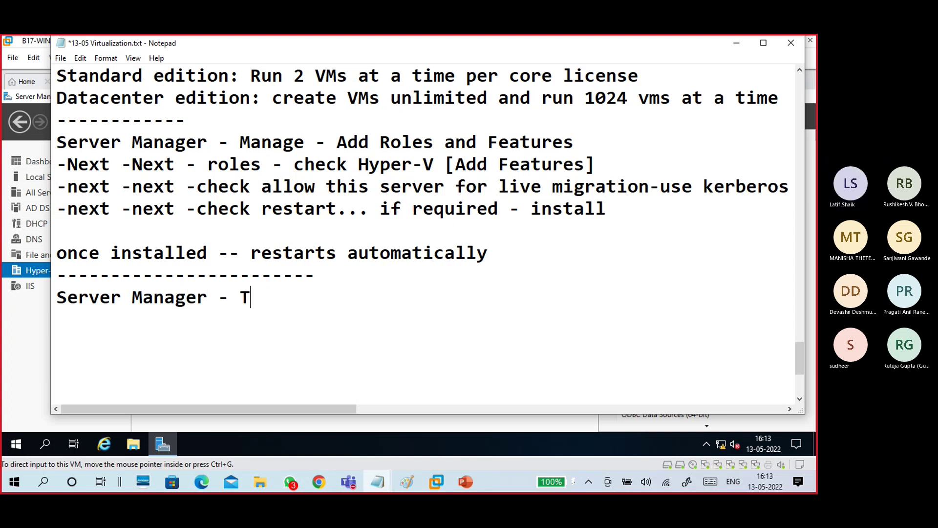
pyautogui.write('ooles')
pyautogui.press('BackSpace')
pyautogui.press('BackSpace')
pyautogui.write('s - Hyper-V m')
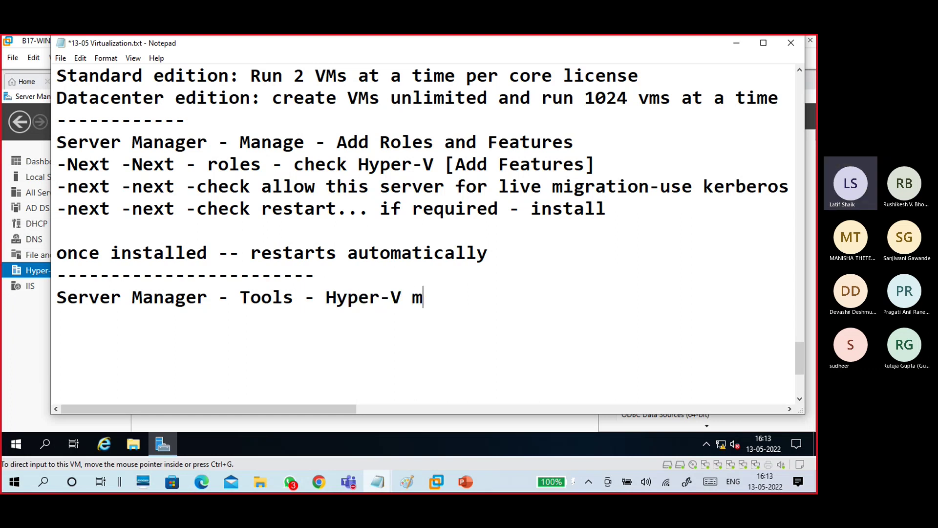
pyautogui.write('anager')
pyautogui.press('Return')
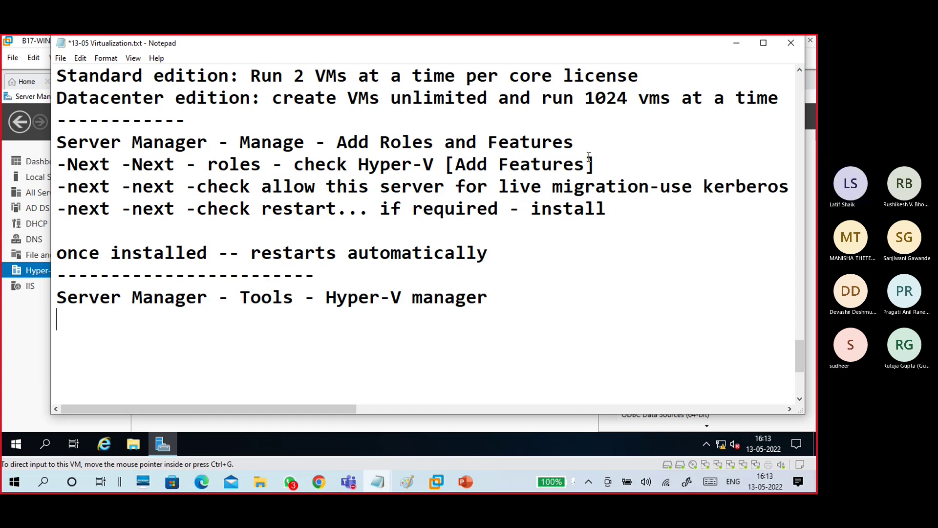
# Return to the B17-WINS1 virtual machine and close Server Manager.
pyautogui.click(737, 42)
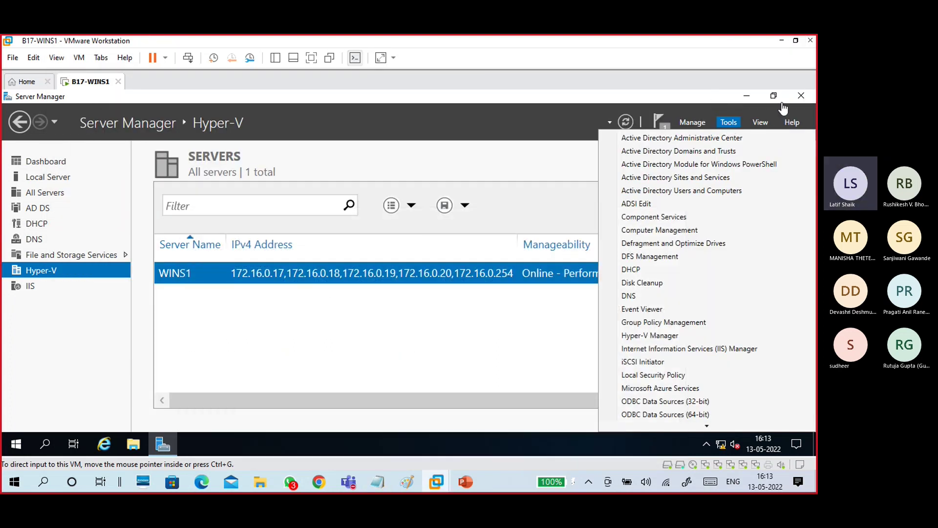
pyautogui.click(800, 101)
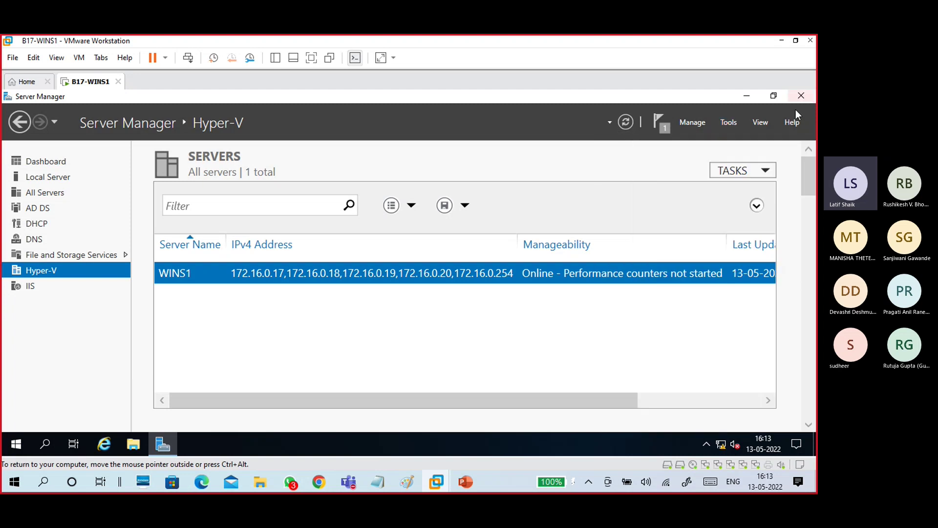
pyautogui.click(800, 95)
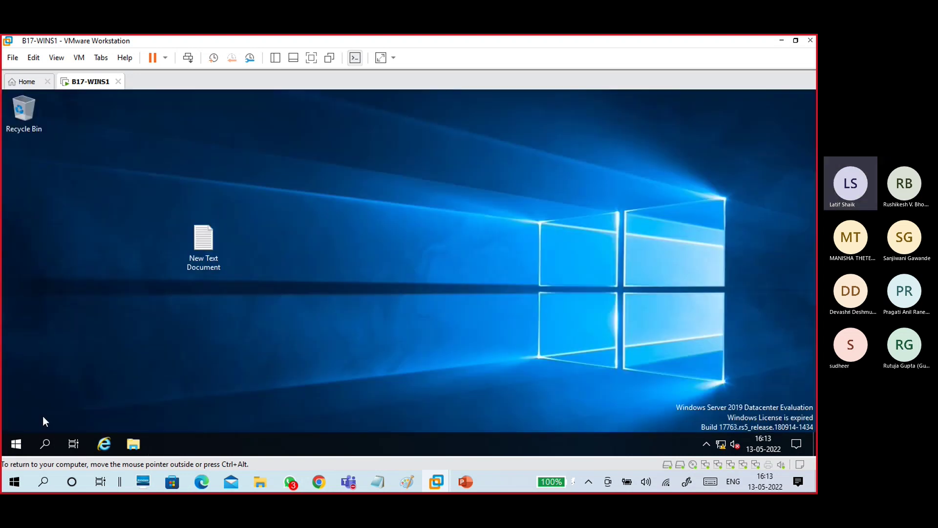
pyautogui.click(16, 442)
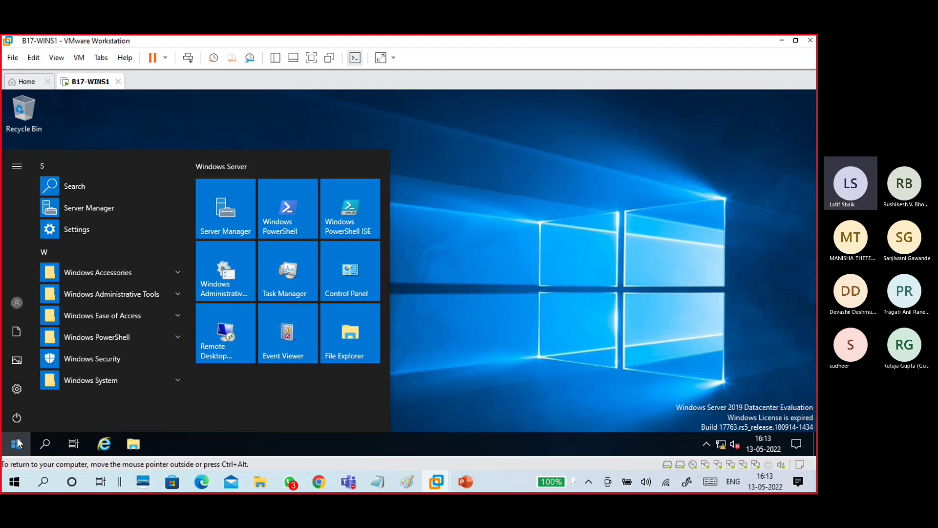
pyautogui.click(113, 294)
pyautogui.scroll(-1, 119, 327)
pyautogui.scroll(3, 119, 224)
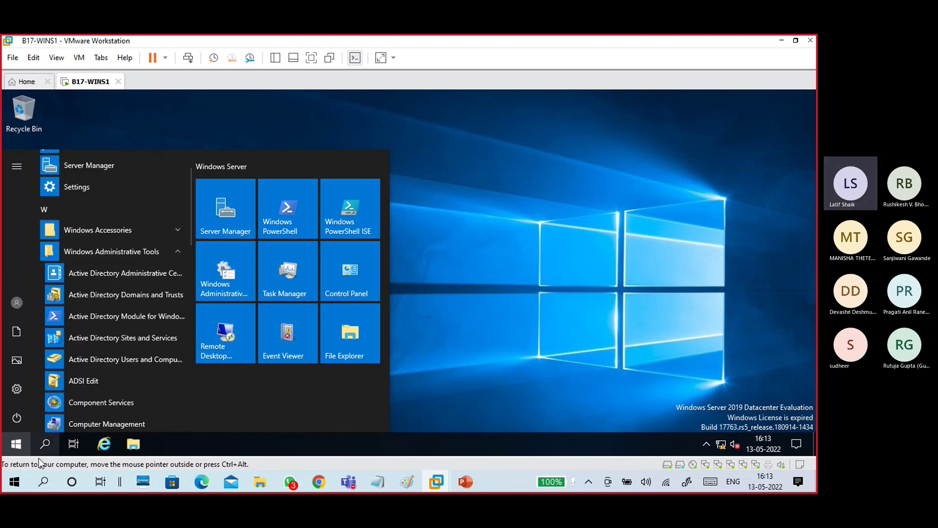
pyautogui.click(23, 444)
# Pin Hyper-V Manager from the Windows Administrative Tools to both Start and the taskbar.
pyautogui.click(25, 443)
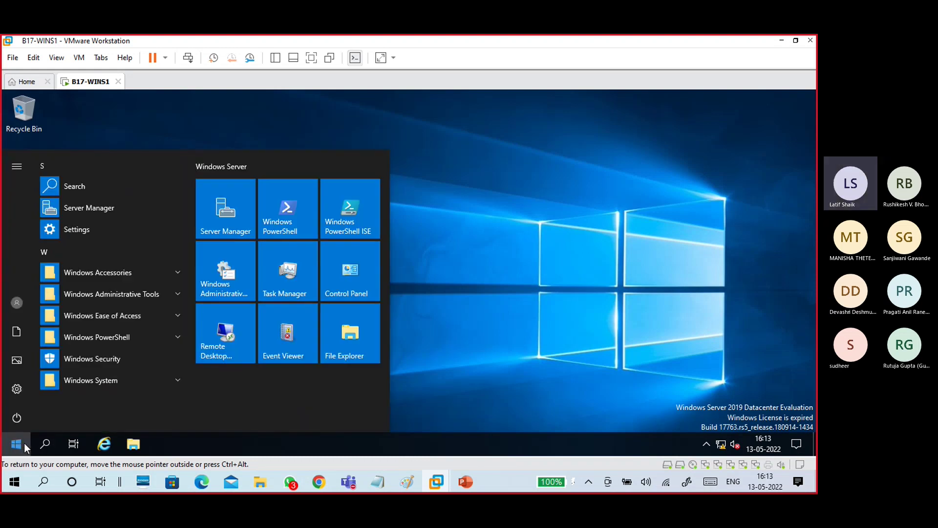
pyautogui.click(127, 296)
pyautogui.scroll(-2, 128, 301)
pyautogui.scroll(-2, 128, 301)
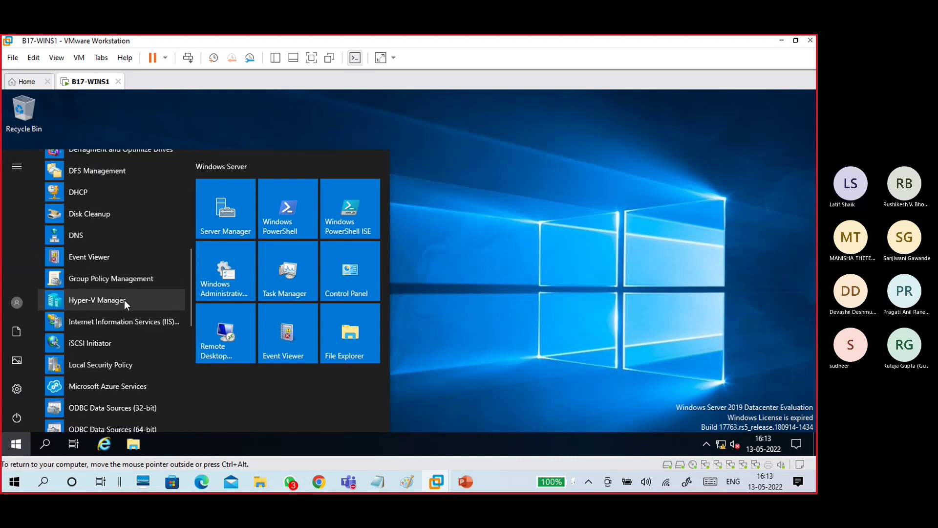
pyautogui.rightClick(124, 300)
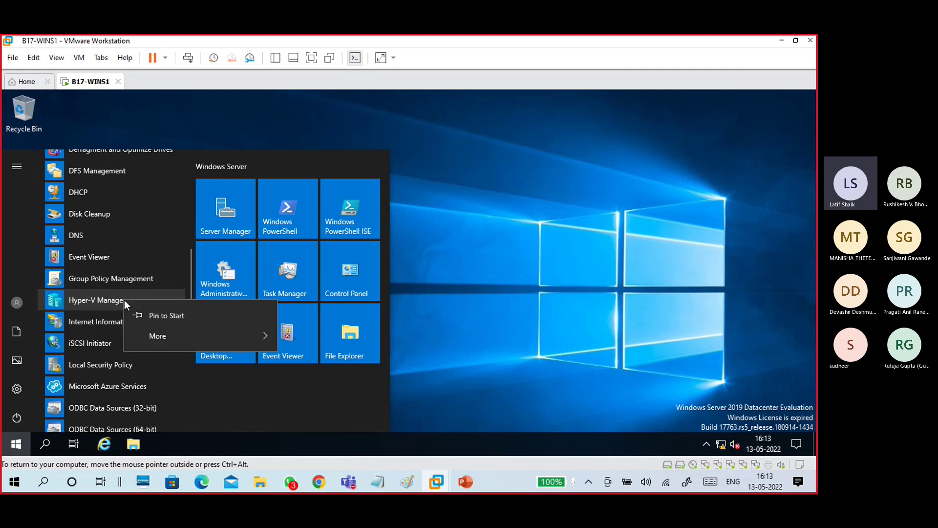
pyautogui.click(169, 316)
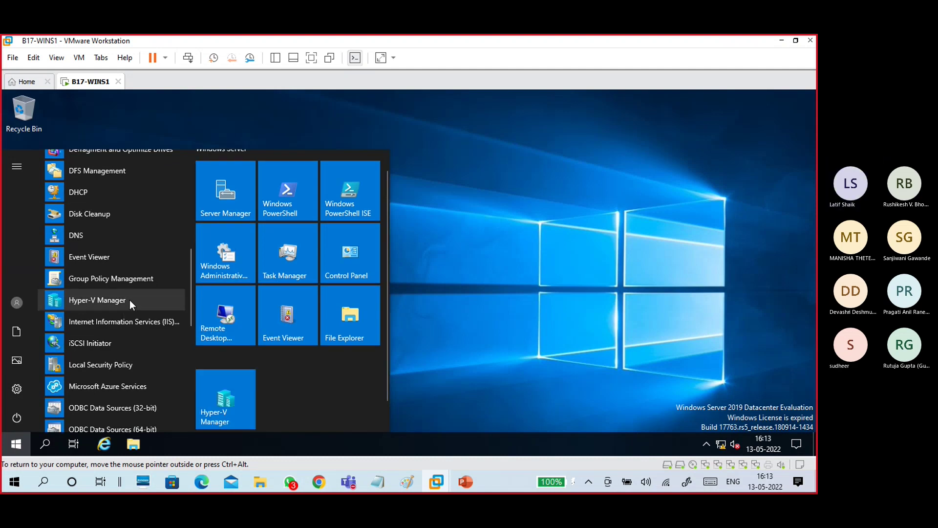
pyautogui.rightClick(130, 300)
pyautogui.moveTo(185, 337)
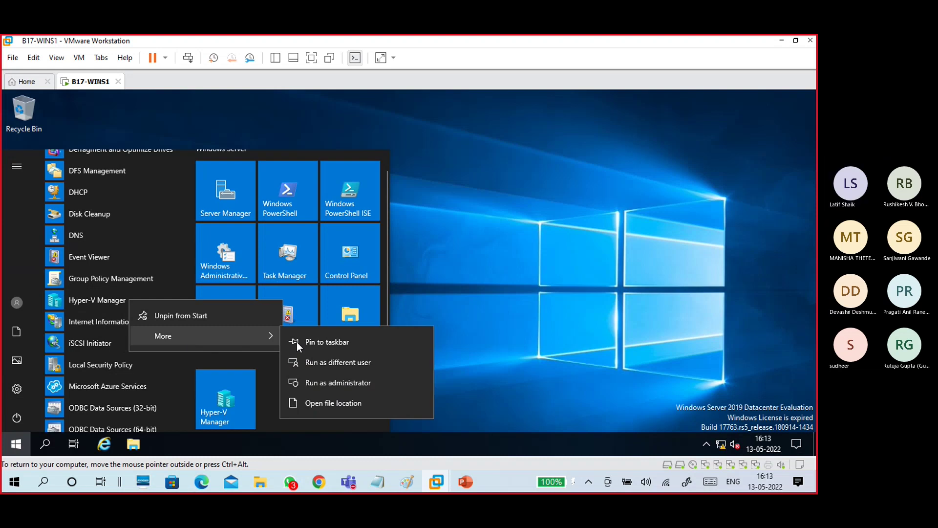
pyautogui.click(325, 342)
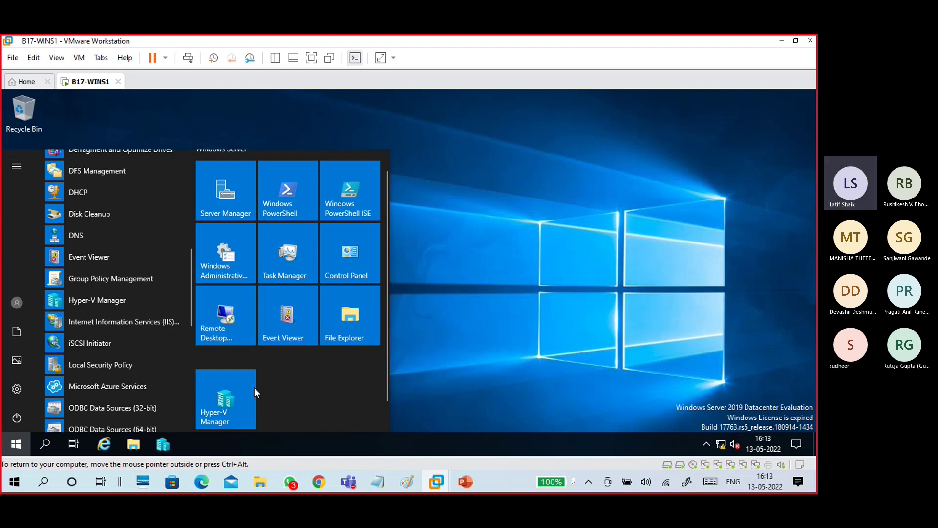
# Pin Server Manager to the virtual machine's taskbar.
pyautogui.rightClick(228, 187)
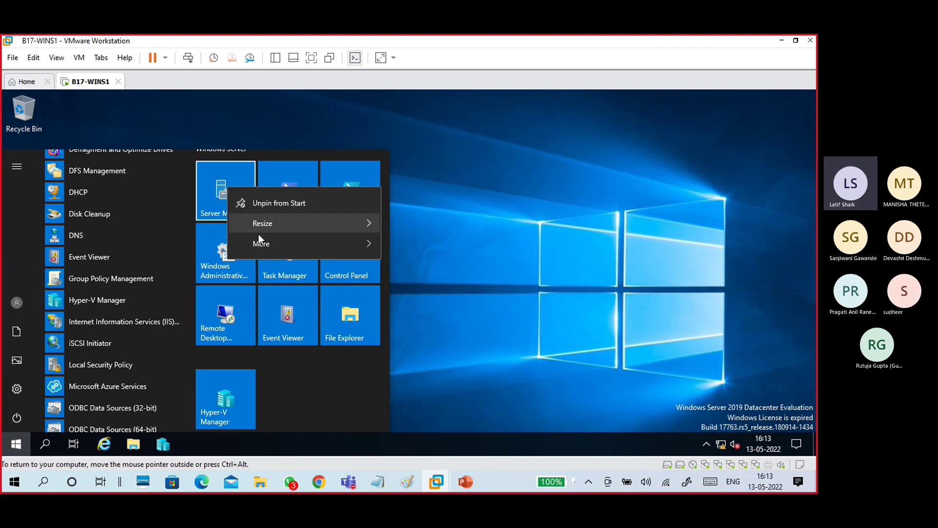
pyautogui.moveTo(276, 245)
pyautogui.click(423, 255)
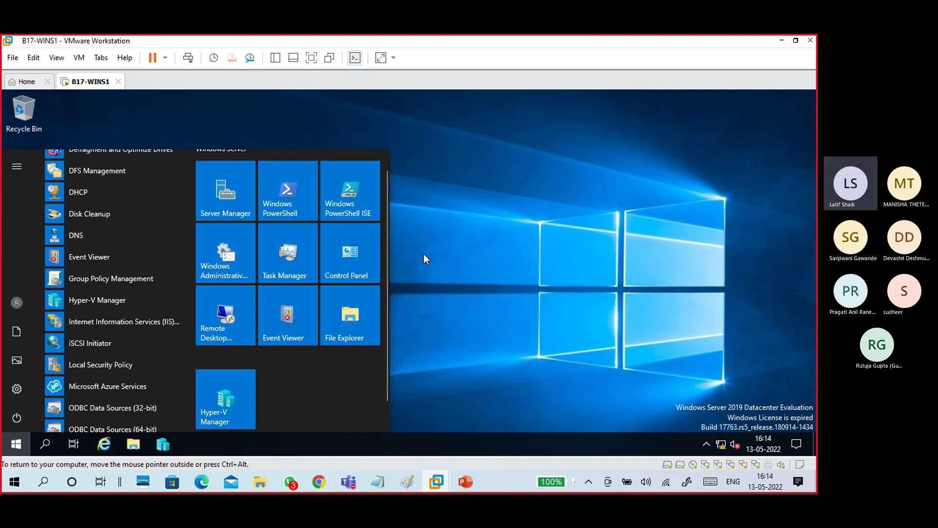
pyautogui.click(473, 283)
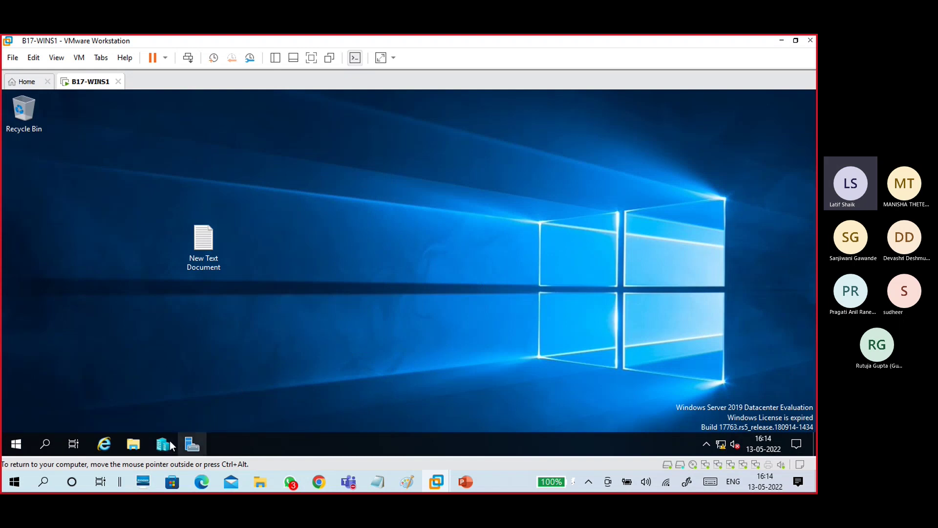
# Open Hyper-V Manager in a maximized window and select the WINS1 server.
pyautogui.click(16, 444)
pyautogui.click(450, 193)
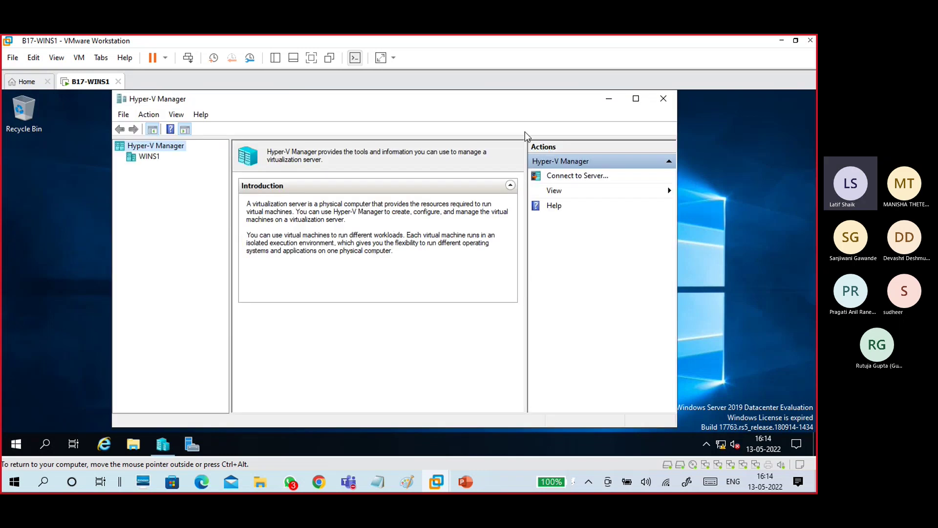
pyautogui.click(635, 98)
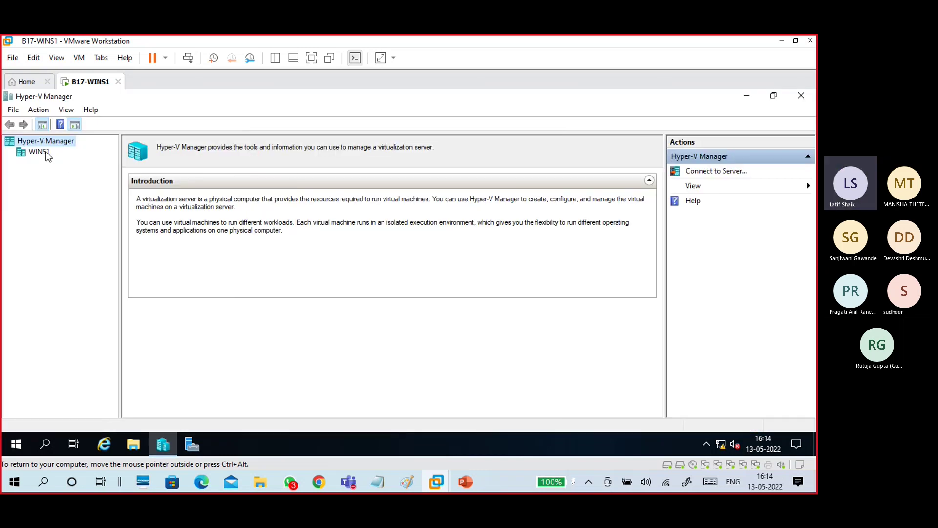
pyautogui.click(40, 151)
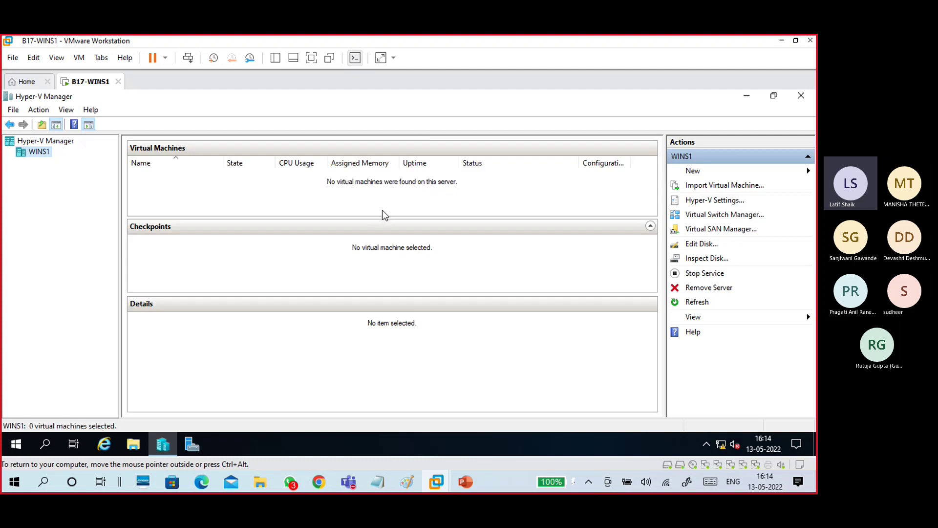
# Switch to the 13-05 Virtualization.txt notes and add "or" and "Start" on separate lines below the Hyper-V manager line.
pyautogui.moveTo(378, 482)
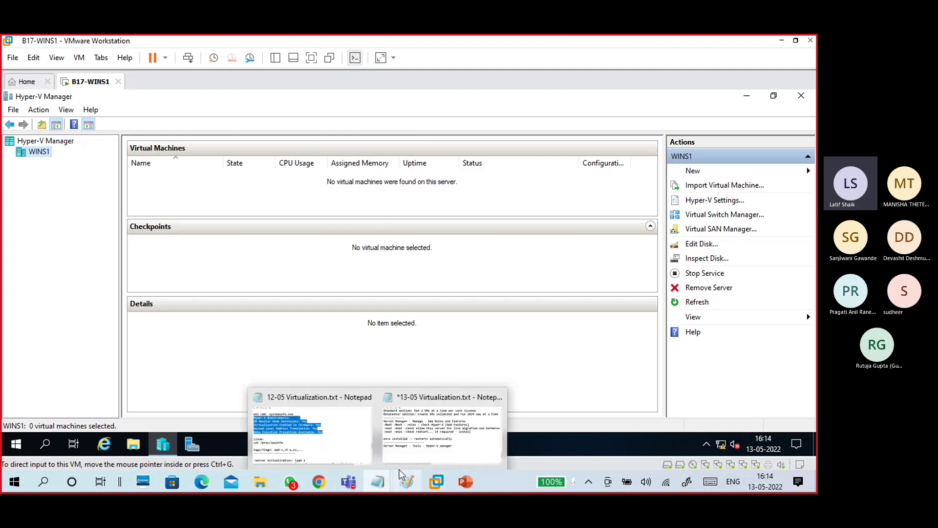
pyautogui.click(443, 430)
pyautogui.press('Return')
pyautogui.write('or')
pyautogui.press('Return')
pyautogui.write('Start')
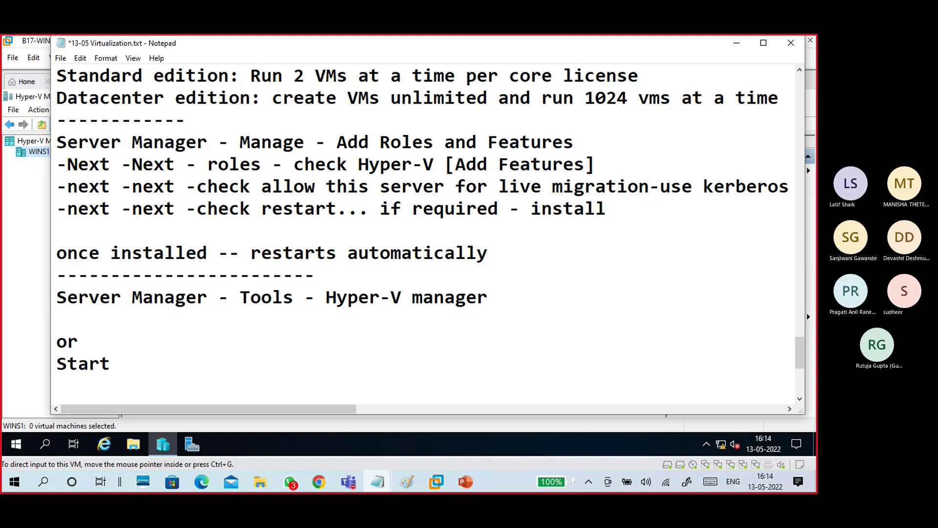
# Insert "Windows - " in front of "Start" on the last line of the notes.
pyautogui.press('Left')
pyautogui.press('Left')
pyautogui.press('Left')
pyautogui.press('Left')
pyautogui.press('Left')
pyautogui.press('Up')
pyautogui.press('Down')
pyautogui.press('Left')
pyautogui.write('Window')
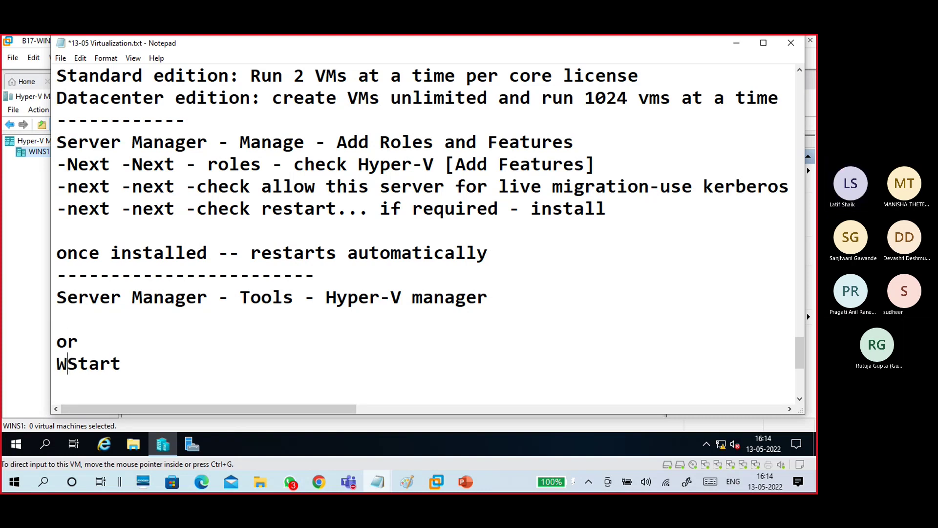
pyautogui.write('s -')
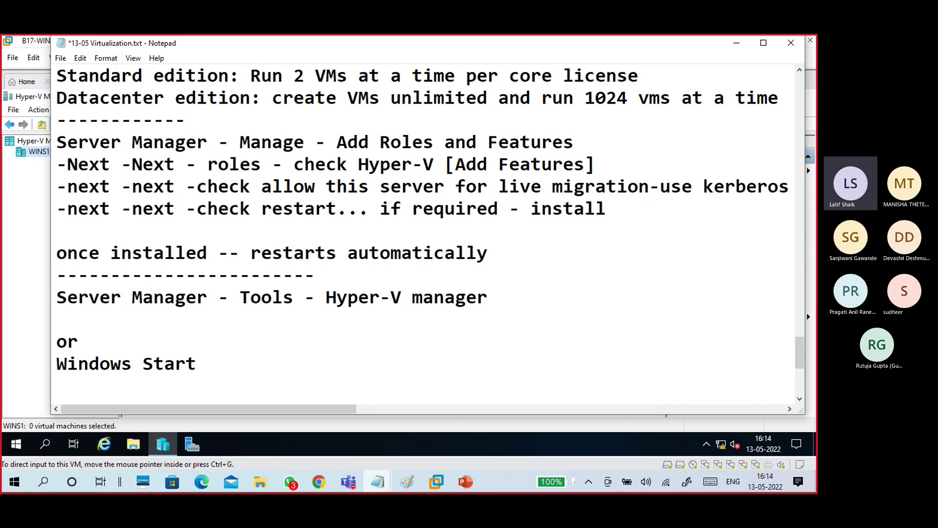
pyautogui.press('Right')
pyautogui.press('Right')
pyautogui.press('Right')
pyautogui.press('Right')
pyautogui.press('Right')
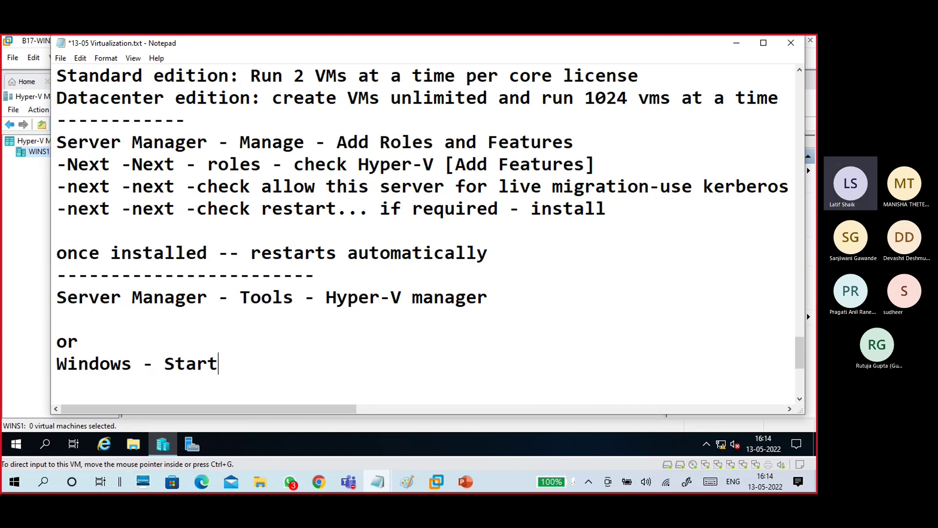
# Extend the "Windows - Start" line with " - Windows administrative tools - Hyper-V manager".
pyautogui.write('- Windows a')
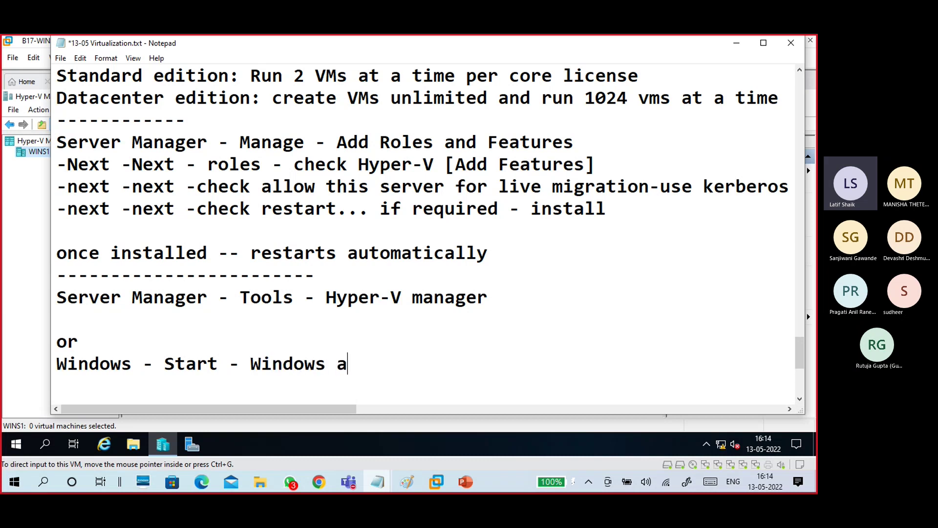
pyautogui.write('dministrat')
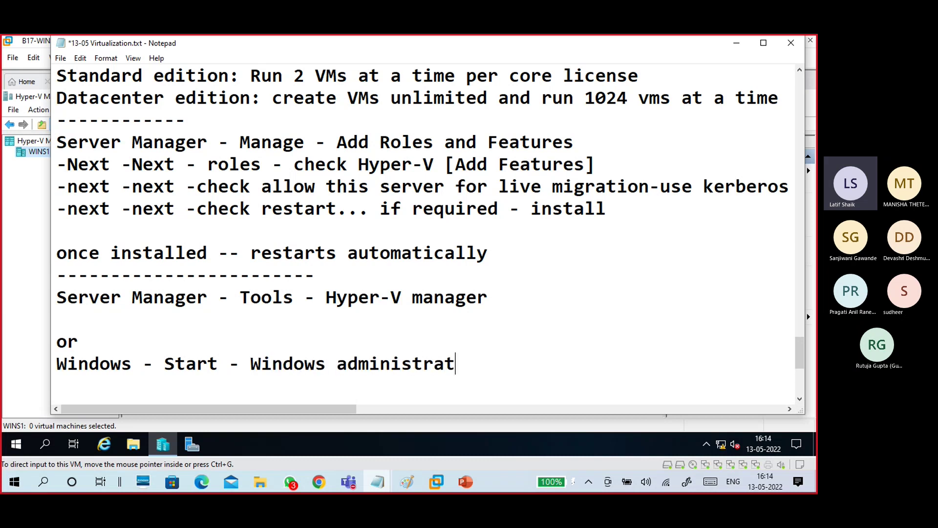
pyautogui.write('ive tools - Ht')
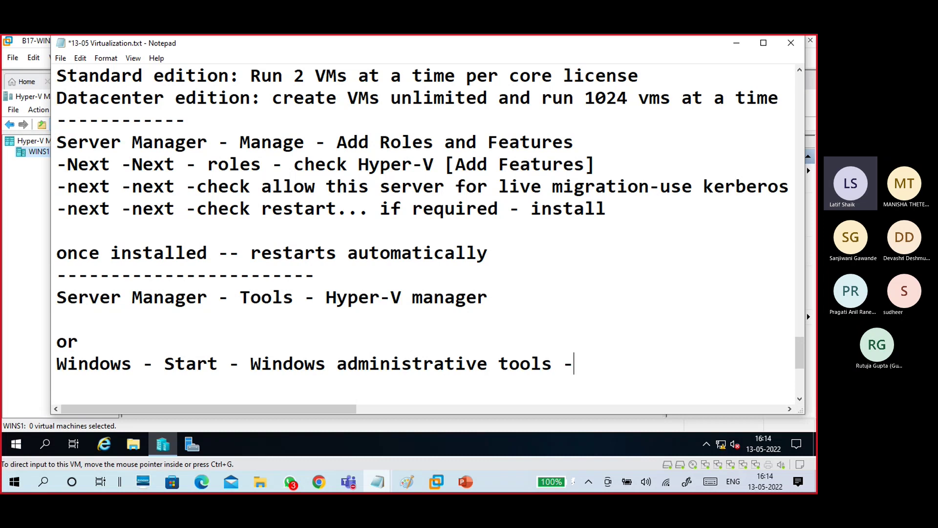
pyautogui.press('BackSpace')
pyautogui.write('yer')
pyautogui.press('BackSpace')
pyautogui.press('BackSpace')
pyautogui.press('BackSpace')
pyautogui.write('yper-V ')
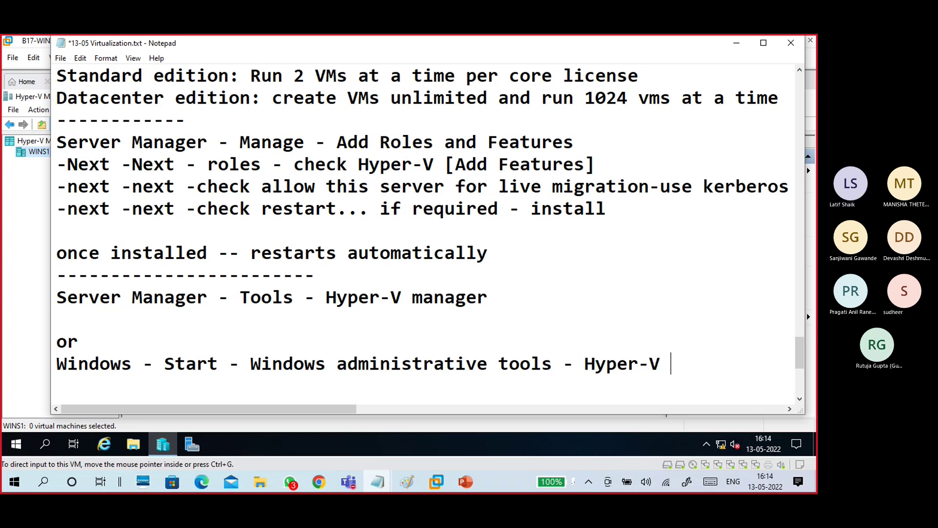
pyautogui.write('manager')
pyautogui.press('Return')
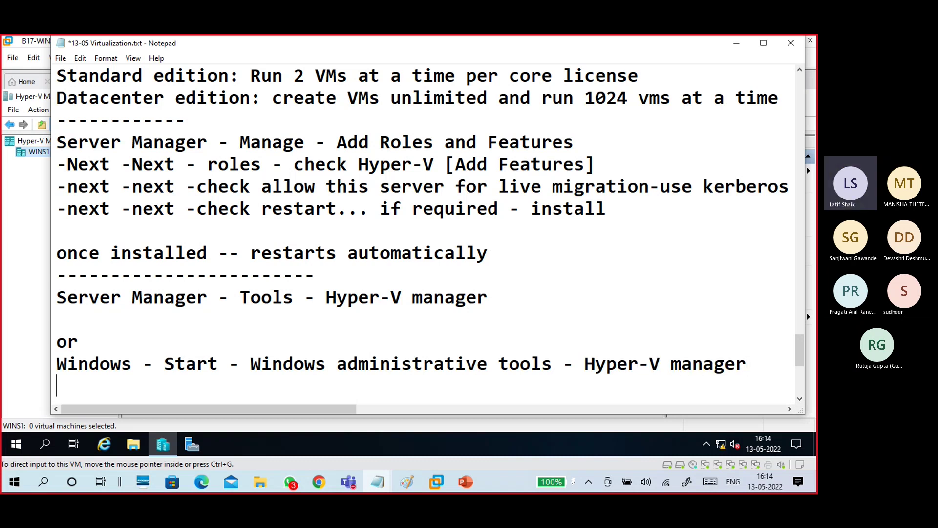
# Add the line "-rt - pin to start, pin taskbar" to the notes and return to the virtual machine.
pyautogui.write('-rt - pint')
pyautogui.press('BackSpace')
pyautogui.press('BackSpace')
pyautogui.write('to')
pyautogui.write('start')
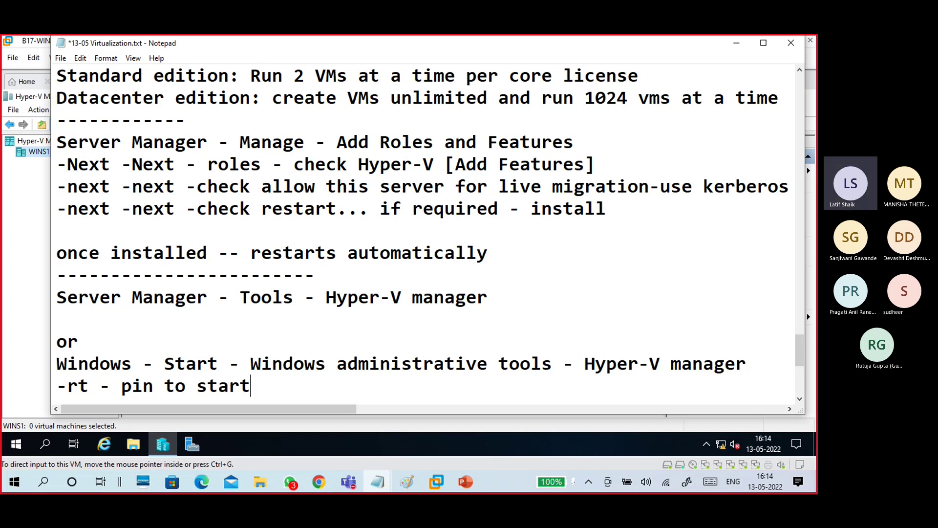
pyautogui.write(', ping')
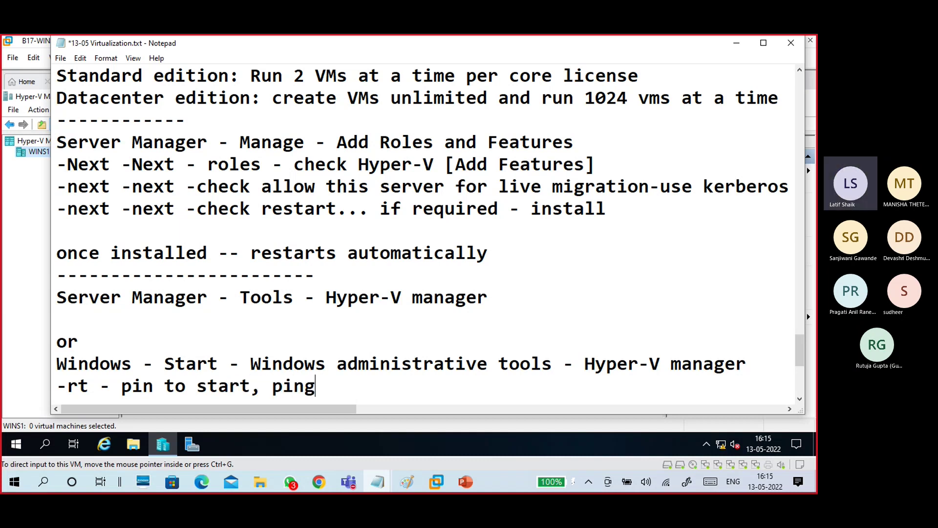
pyautogui.press('BackSpace')
pyautogui.press('BackSpace')
pyautogui.write('s')
pyautogui.press('BackSpace')
pyautogui.write('taskbar')
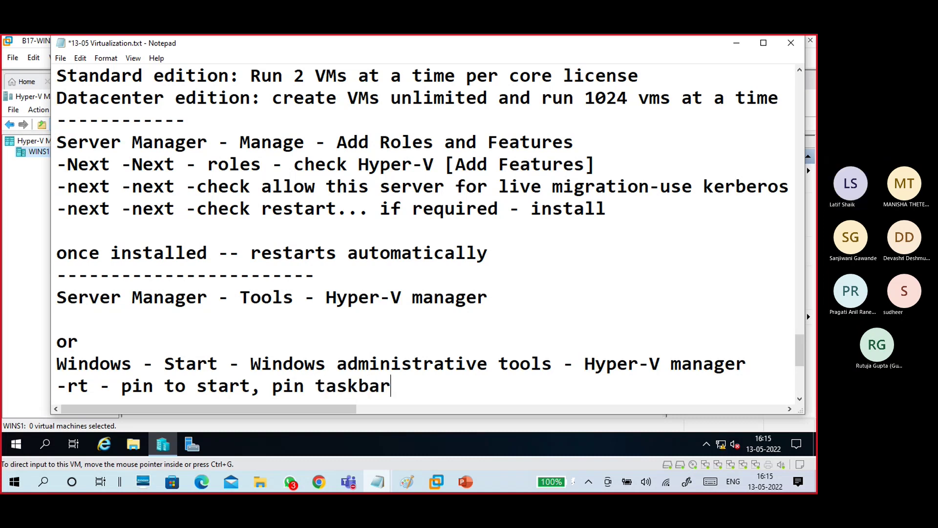
pyautogui.click(736, 43)
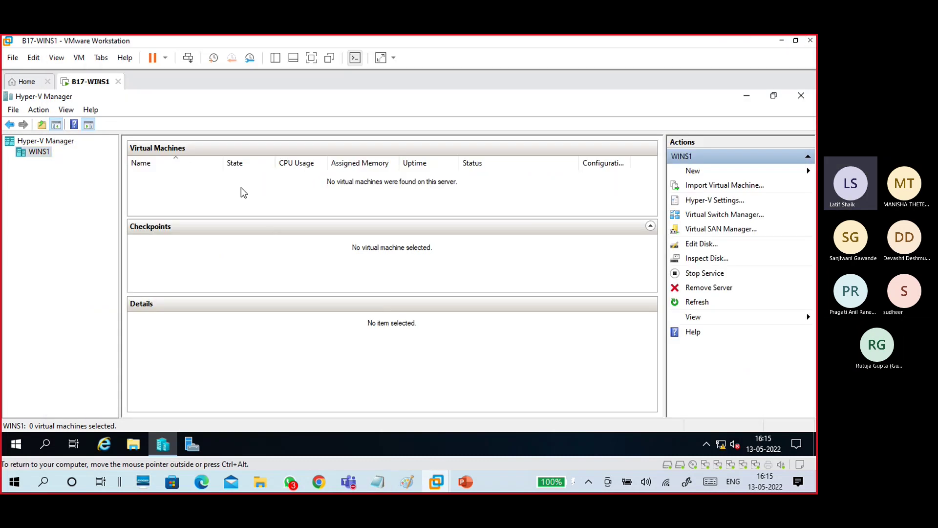
# Examine the Hyper-V Manager root's introduction and the WINS1 server's virtual machine overview.
pyautogui.click(698, 175)
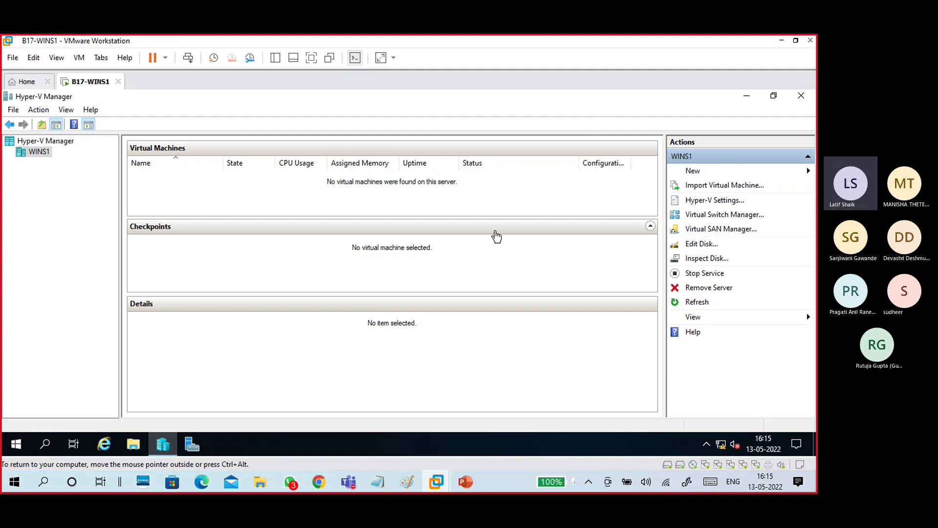
pyautogui.click(59, 143)
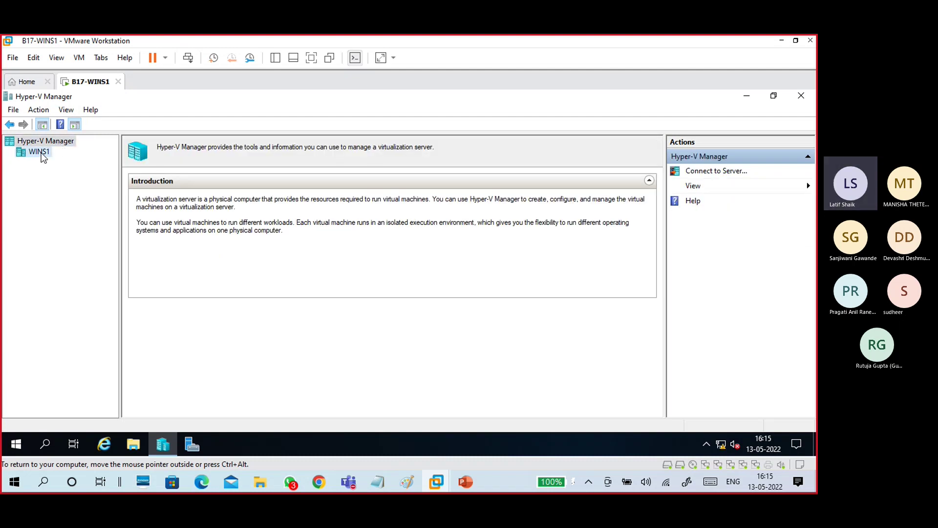
pyautogui.click(41, 152)
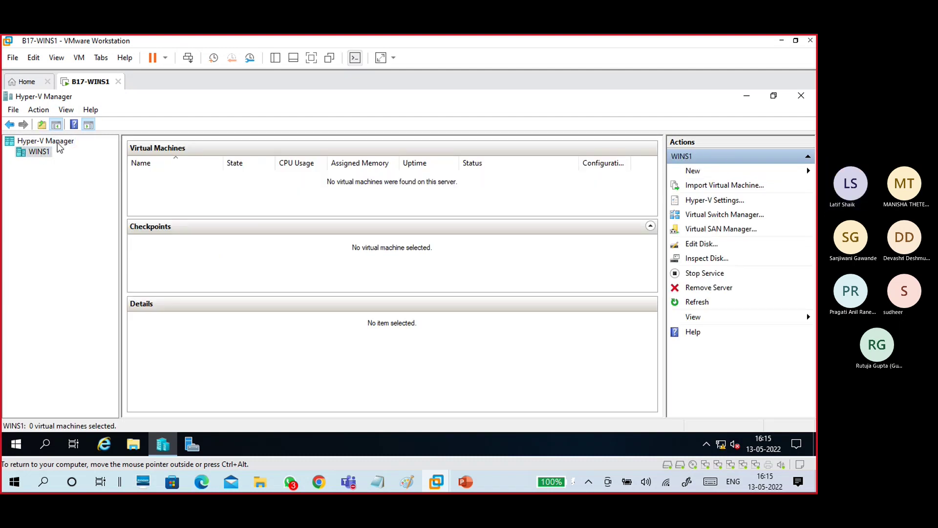
# Try connecting Hyper-V Manager to another computer by finding and choosing WINC1 in domain17.com, and cancel the connection.
pyautogui.click(58, 142)
pyautogui.rightClick(57, 142)
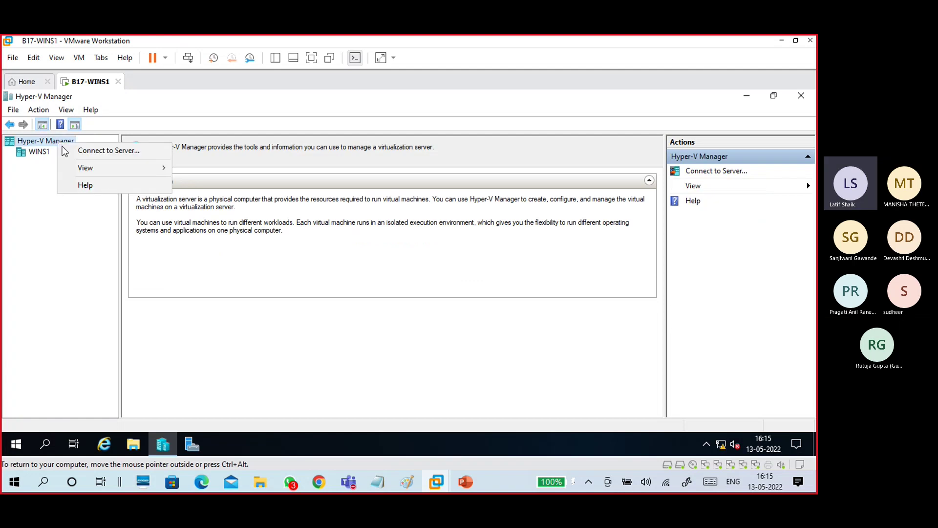
pyautogui.click(121, 150)
pyautogui.moveTo(333, 206); pyautogui.dragTo(355, 161)
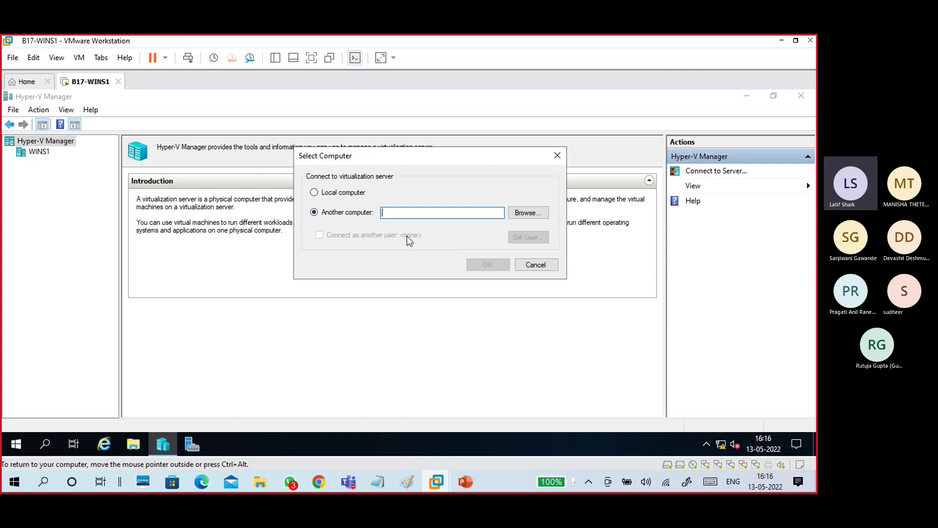
pyautogui.click(516, 216)
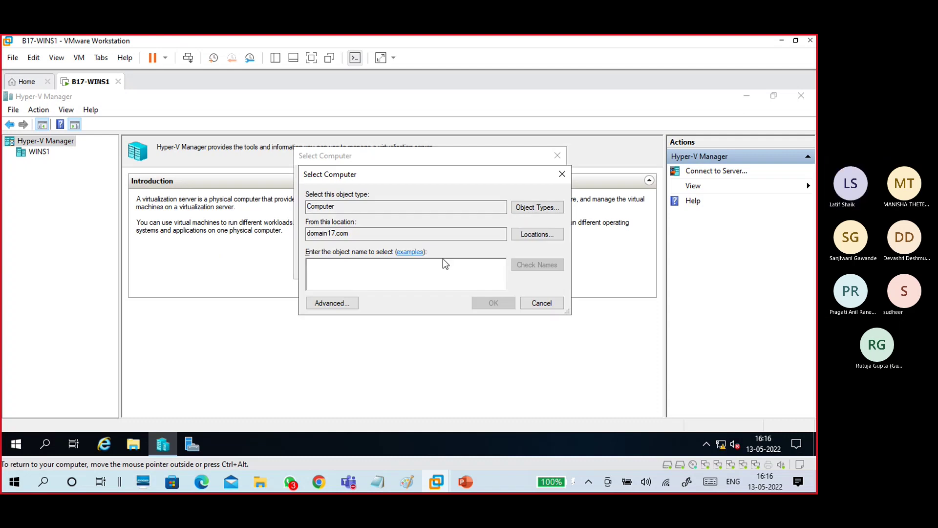
pyautogui.click(356, 304)
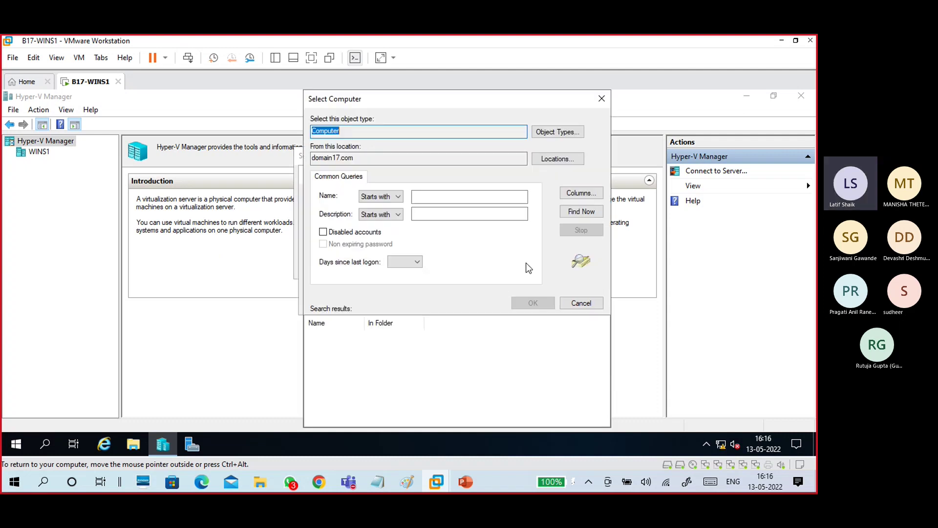
pyautogui.click(580, 211)
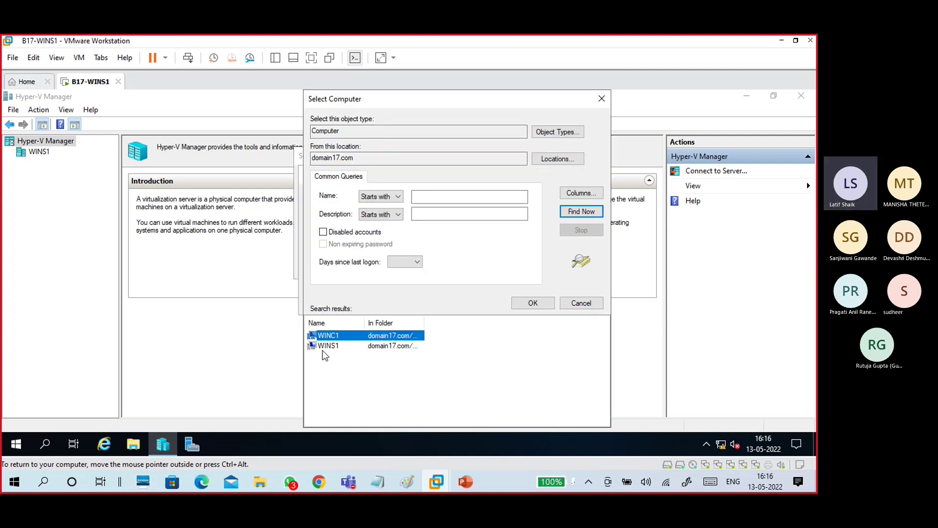
pyautogui.click(533, 303)
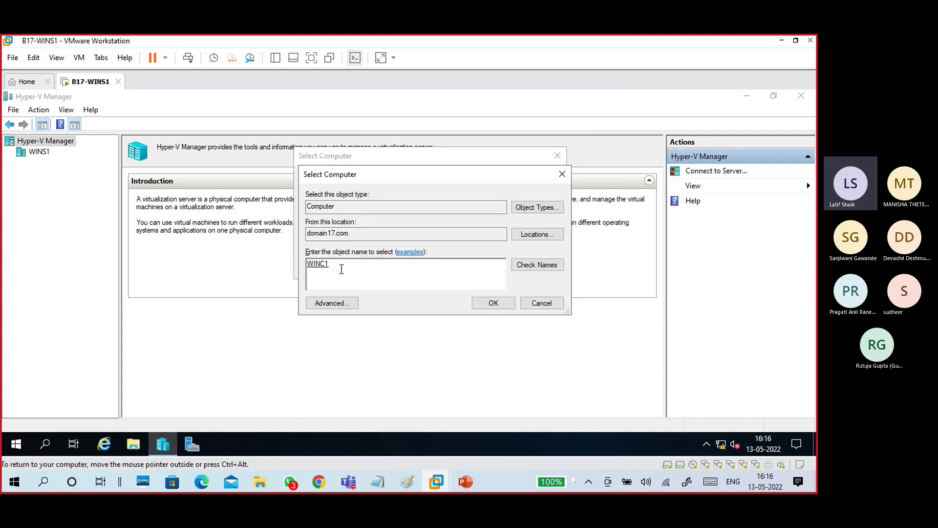
pyautogui.click(479, 304)
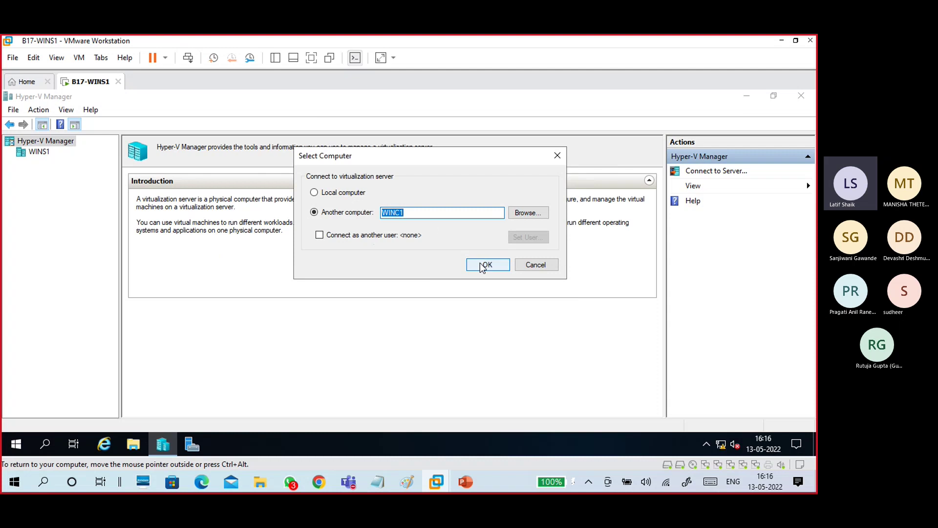
pyautogui.click(429, 216)
pyautogui.click(537, 266)
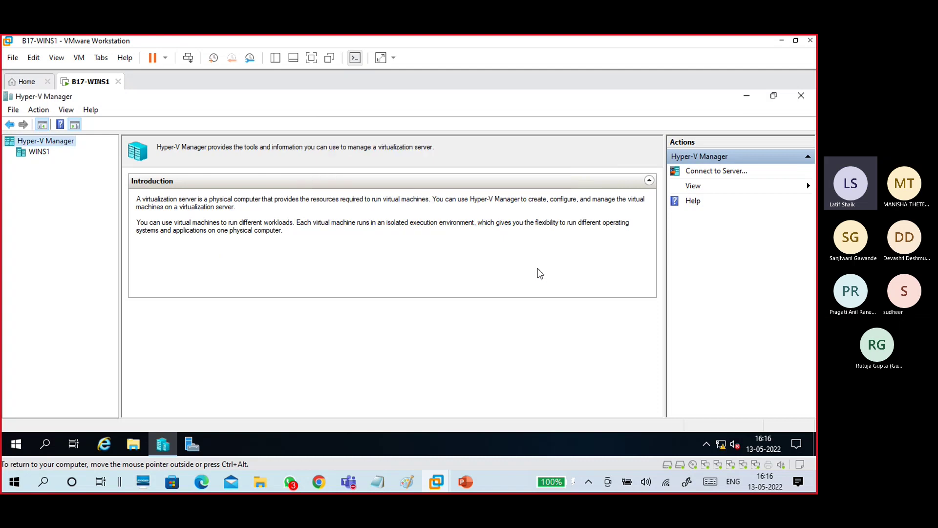
# Open the New Virtual Machine Wizard for WINS1, examine its pages around Specify Generation, and cancel the wizard.
pyautogui.click(43, 154)
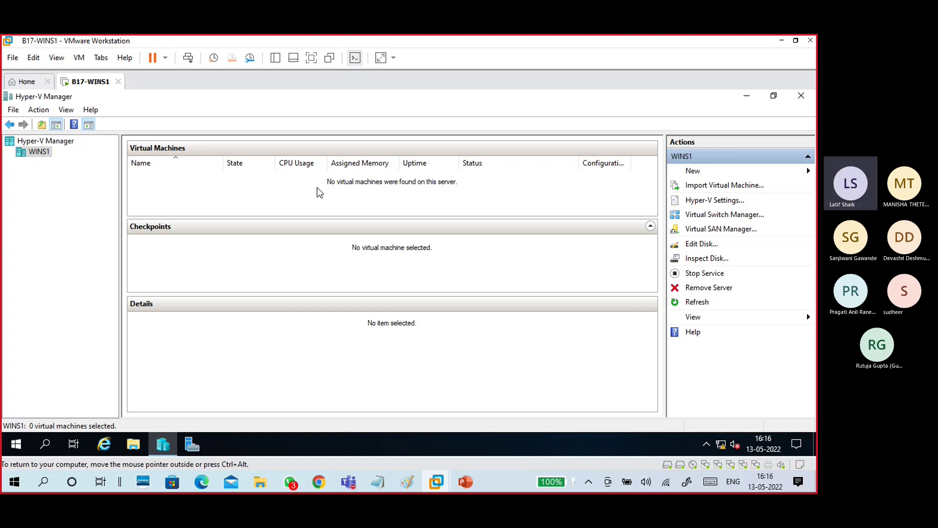
pyautogui.click(692, 172)
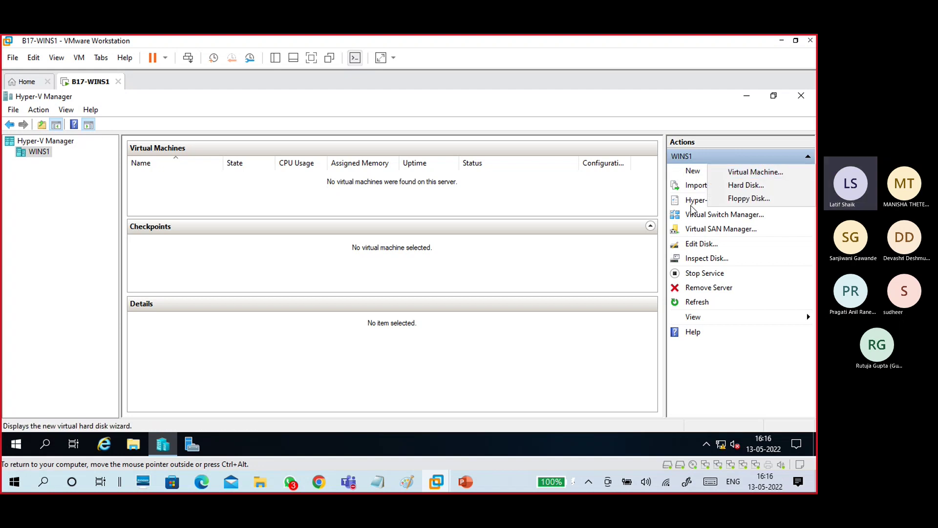
pyautogui.click(591, 208)
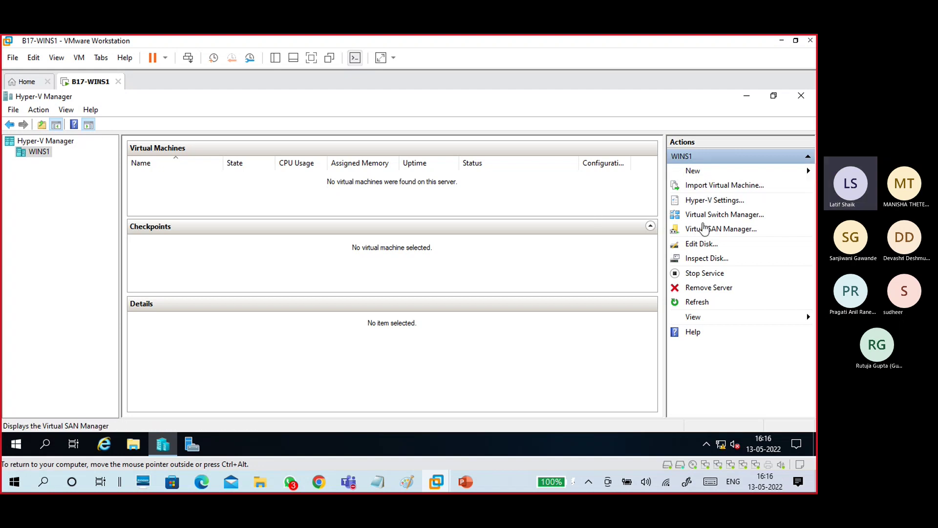
pyautogui.click(692, 172)
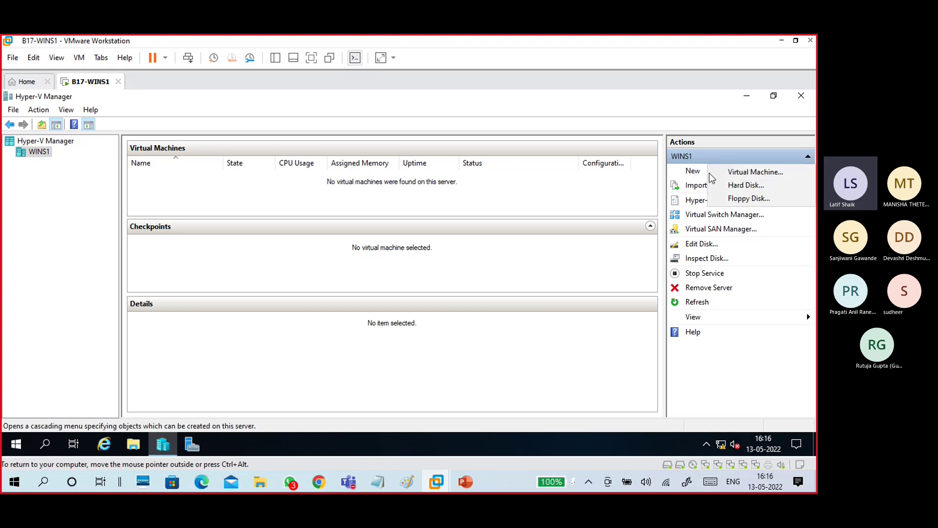
pyautogui.click(715, 174)
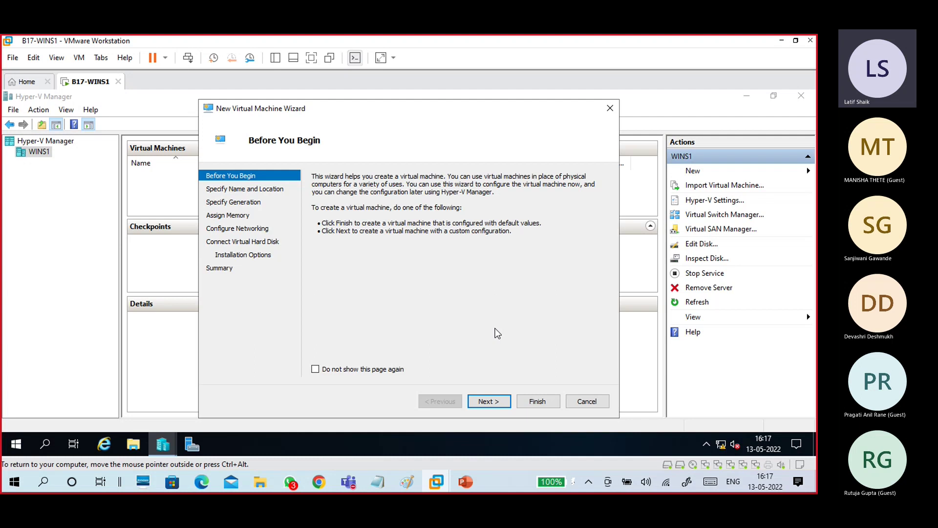
pyautogui.click(493, 402)
pyautogui.click(492, 402)
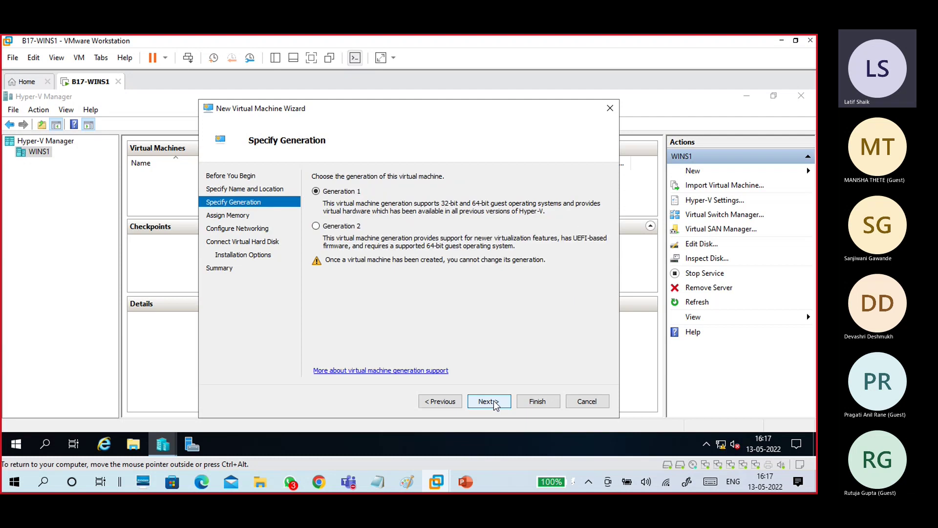
pyautogui.click(486, 401)
pyautogui.click(440, 401)
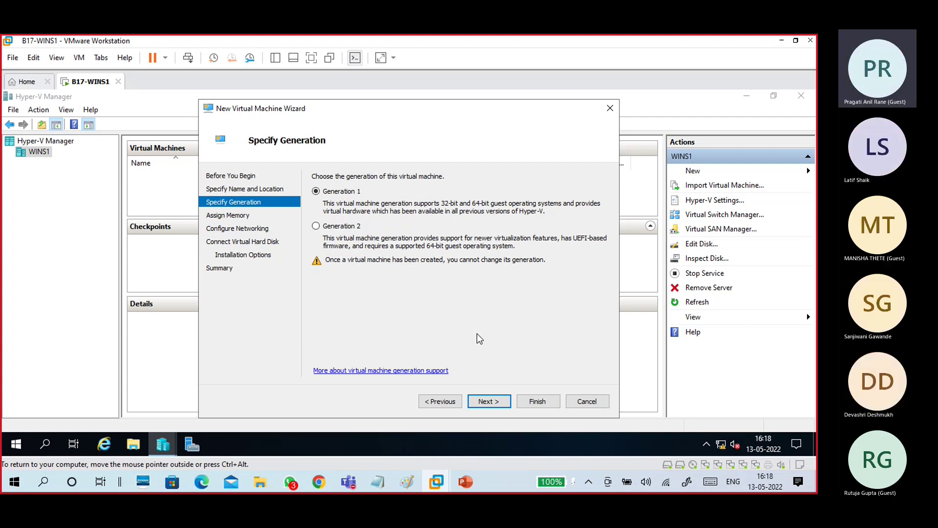
pyautogui.click(592, 403)
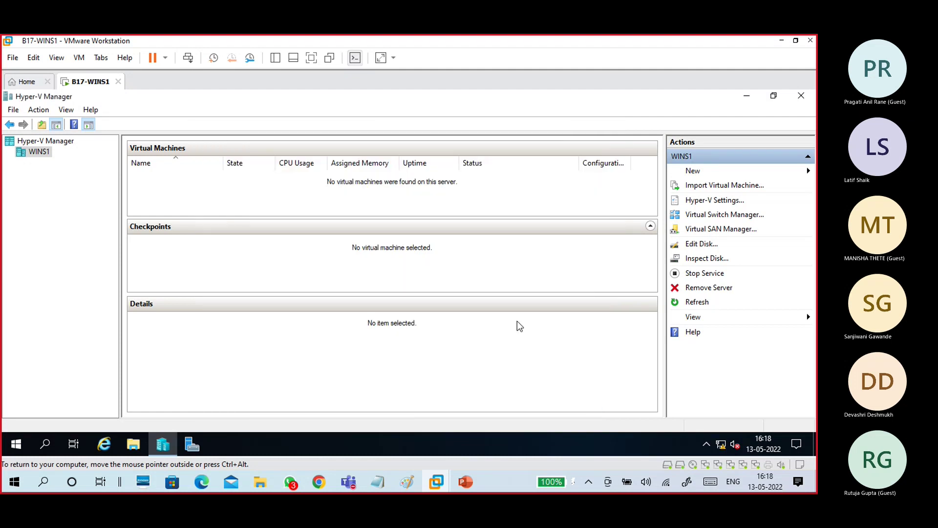
# Switch to the CTS Classes Test 1 meeting in Microsoft Teams to check its participants, and return to the virtual machine.
pyautogui.click(328, 429)
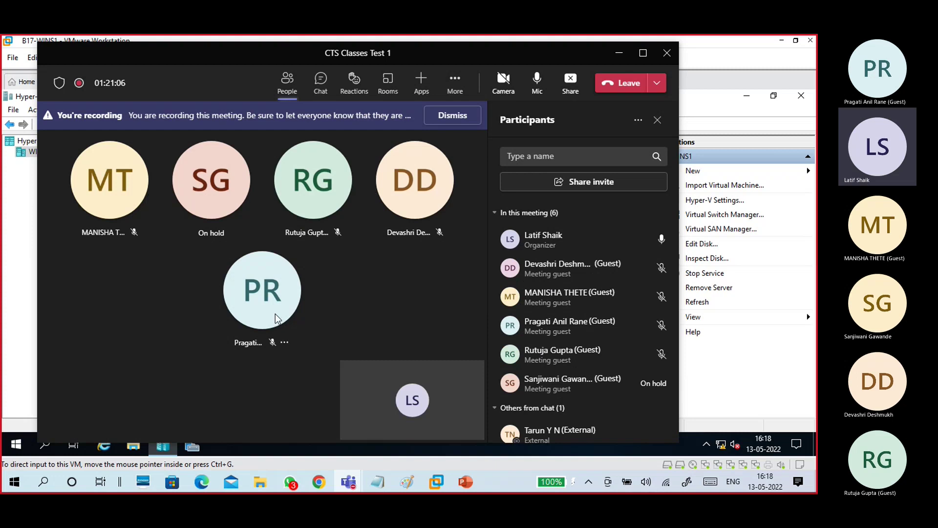
pyautogui.click(619, 54)
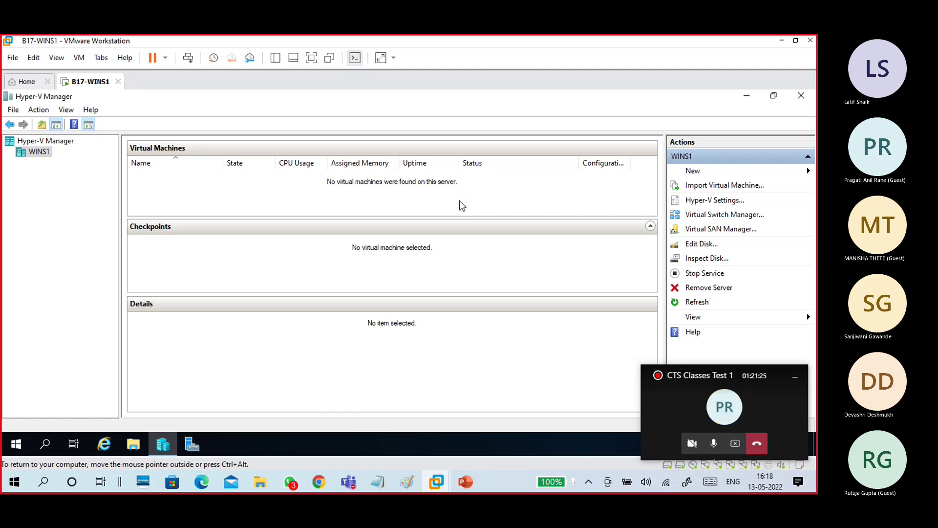
pyautogui.click(794, 379)
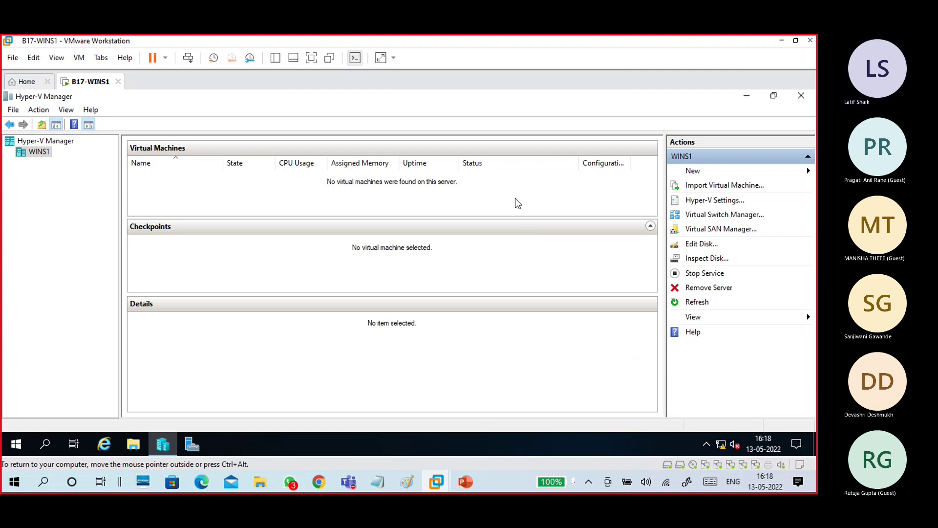
# Switch to the CTS Classes Test 1 meeting in Microsoft Teams and open its additional meeting actions.
pyautogui.moveTo(349, 482)
pyautogui.click(353, 448)
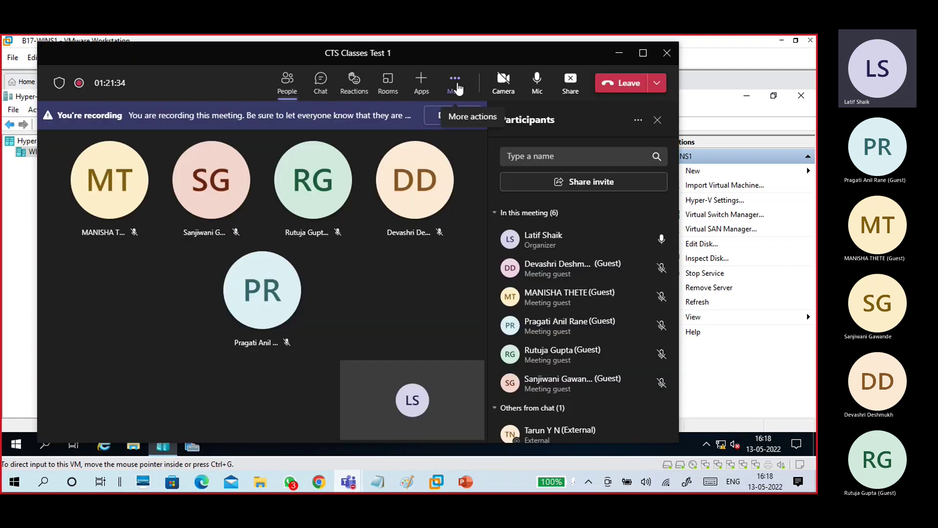
pyautogui.click(456, 86)
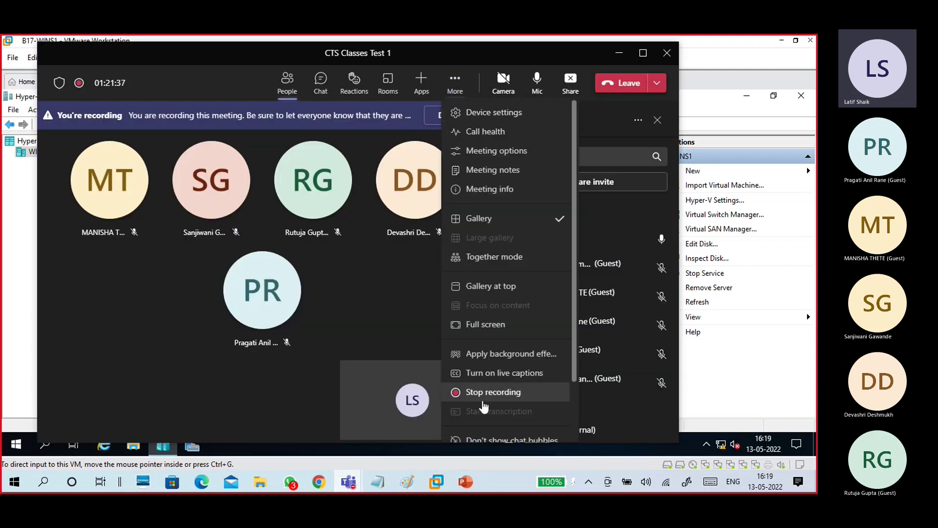